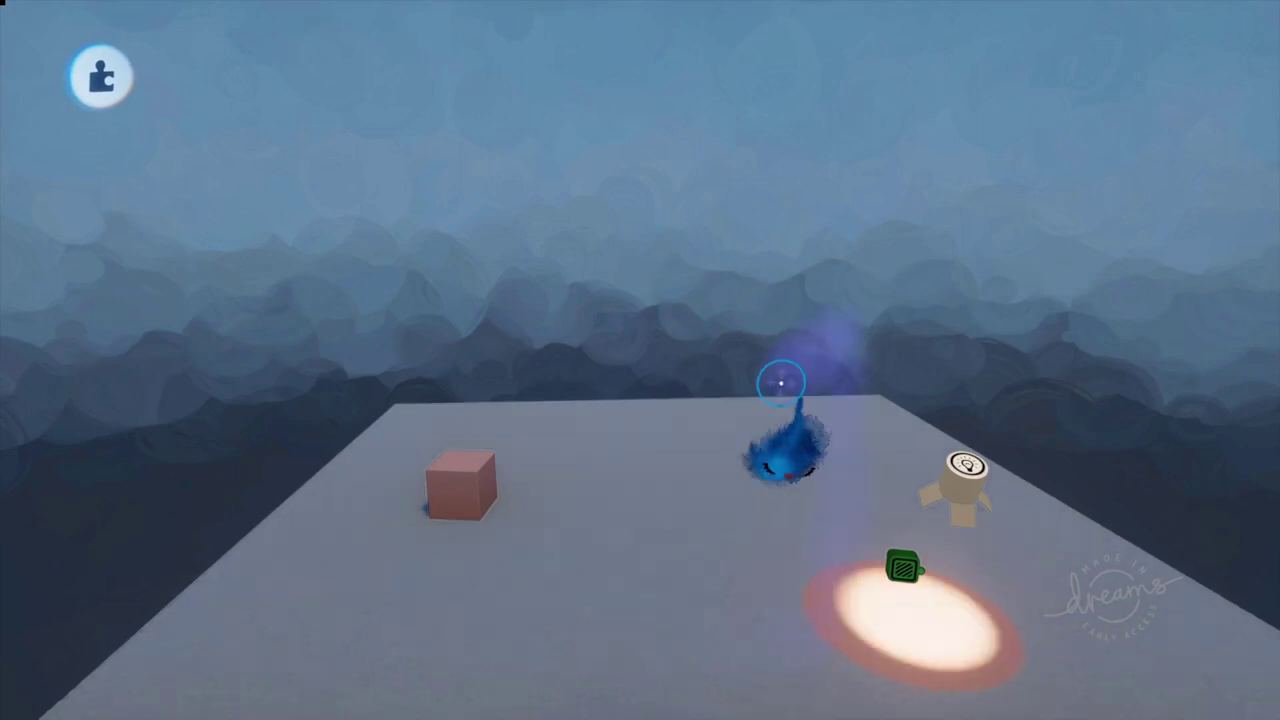
# Step: Place a Microchip gadget in the air above the far edge of the floor, between the cube and the light
pyautogui.press('Tab')
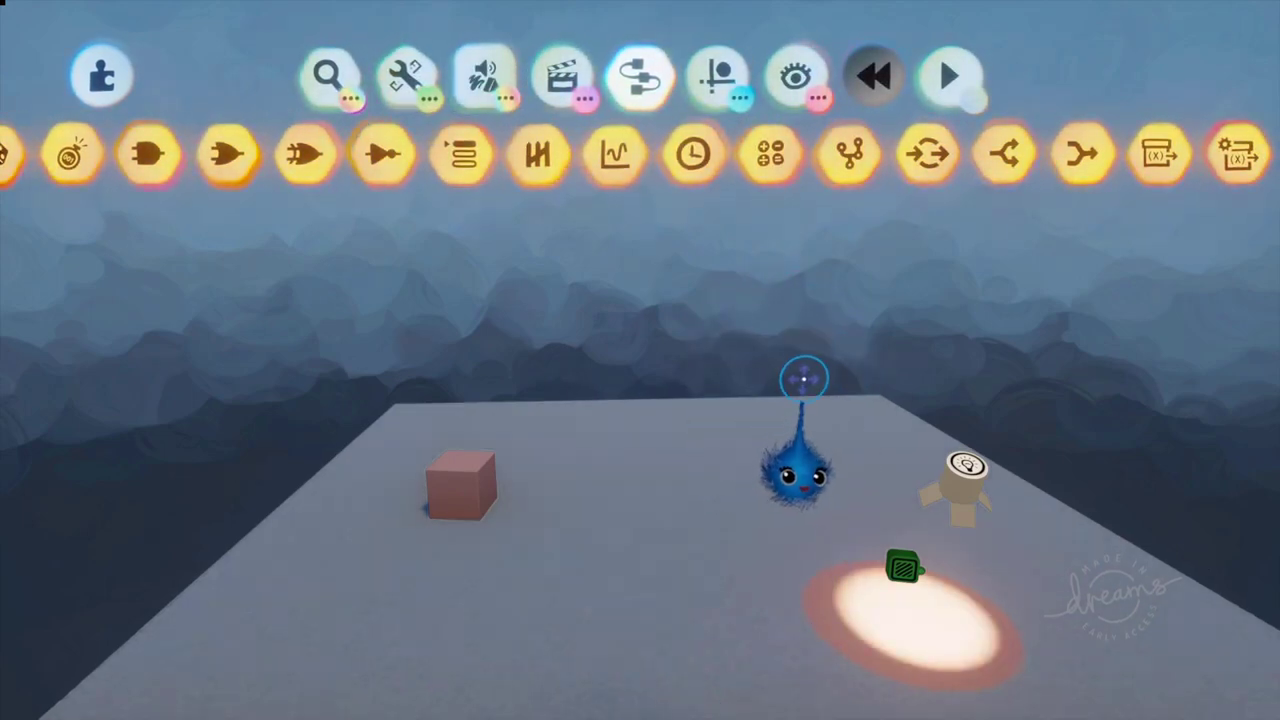
pyautogui.click(848, 152)
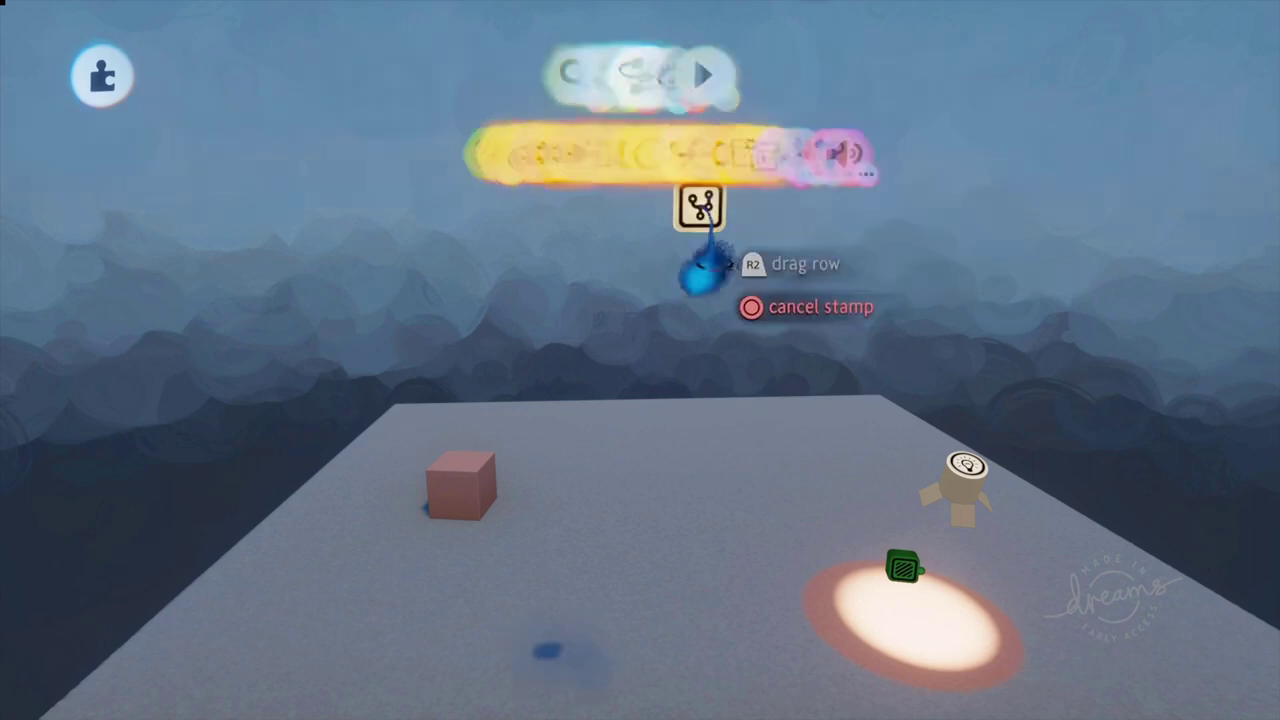
pyautogui.click(700, 333)
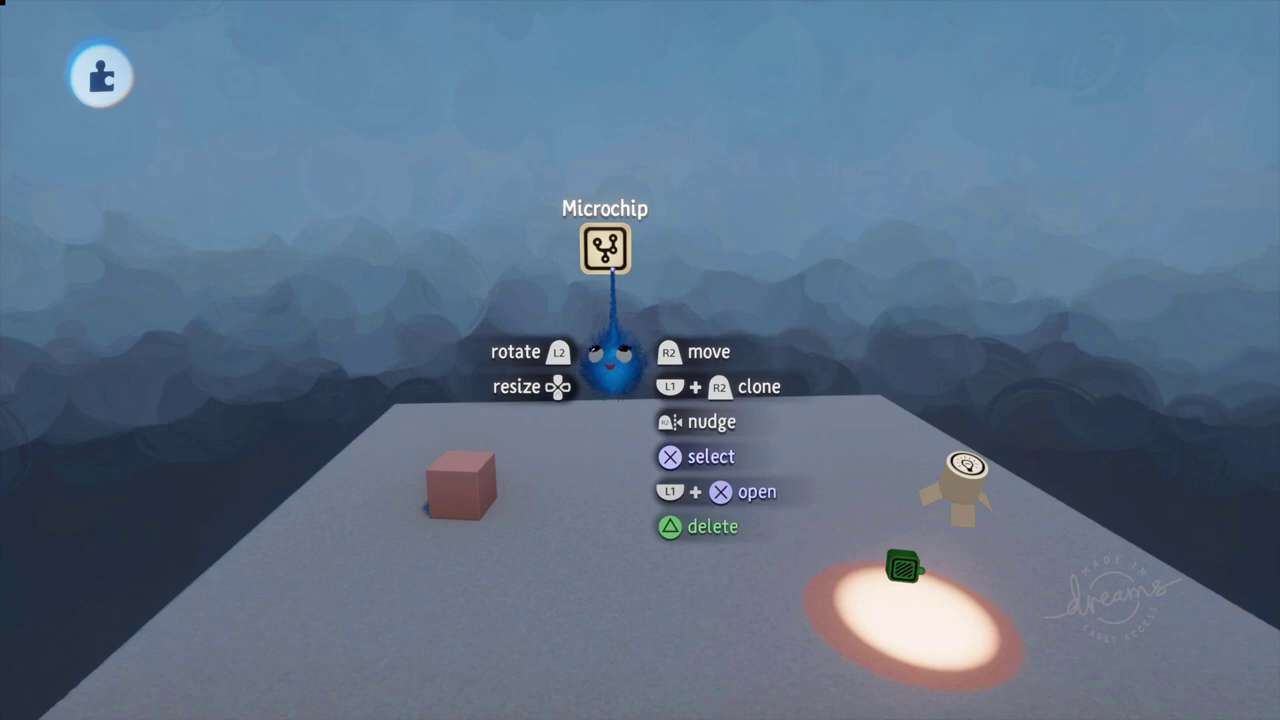
pyautogui.moveTo(605, 258)
pyautogui.mouseDown()
pyautogui.moveTo(588, 237)
pyautogui.moveTo(588, 260)
pyautogui.mouseUp()
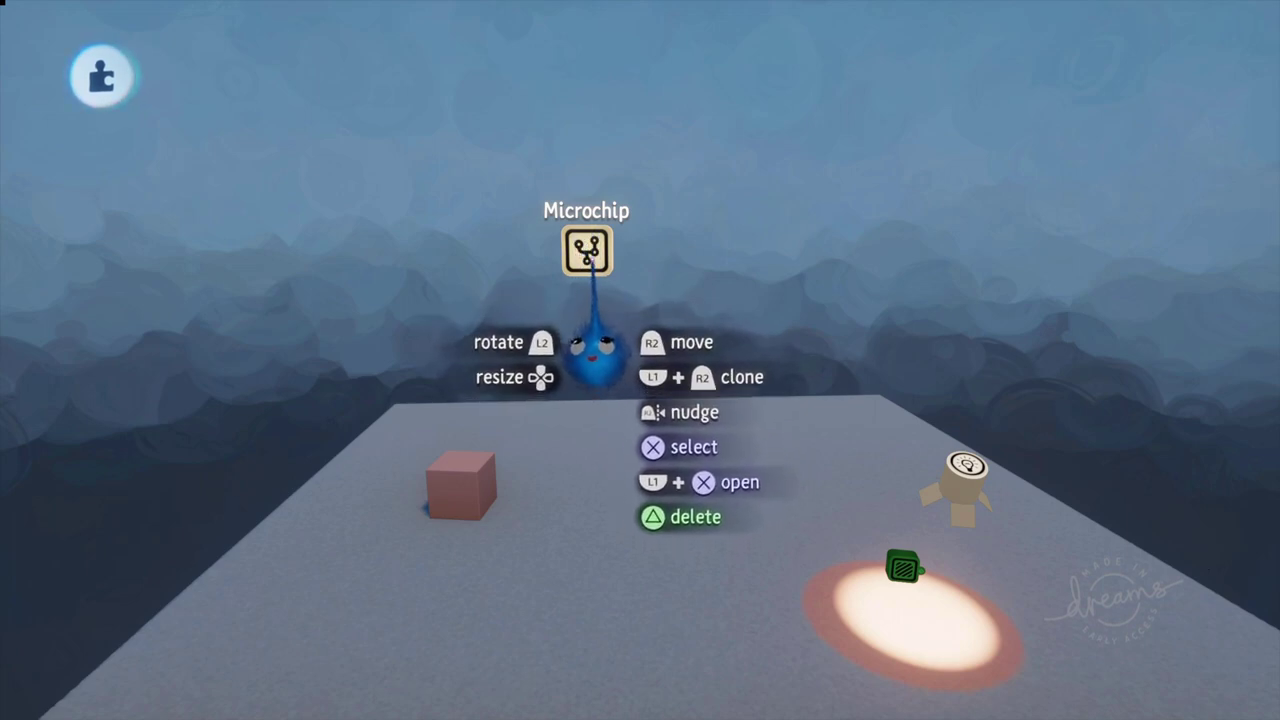
# Step: Open the microchip's canvas and position it just beside the chip
pyautogui.click(597, 258)
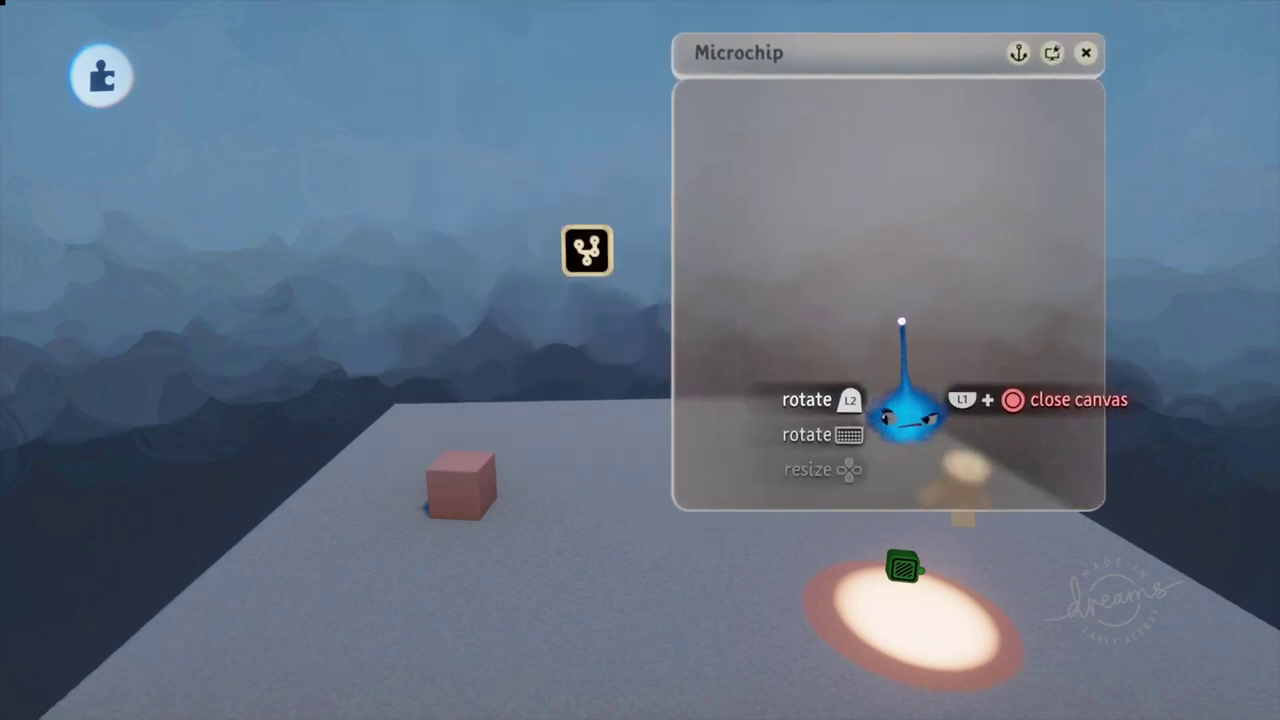
pyautogui.moveTo(863, 339); pyautogui.dragTo(820, 295)
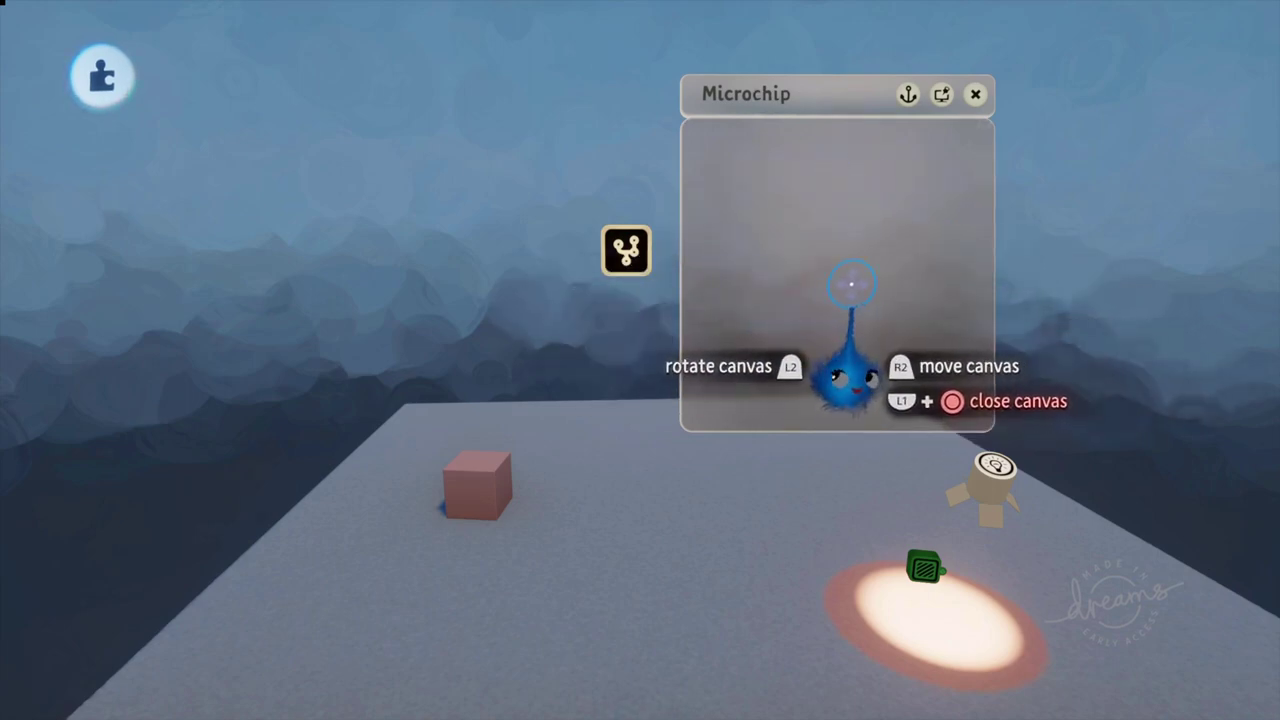
pyautogui.moveTo(846, 282); pyautogui.dragTo(828, 289)
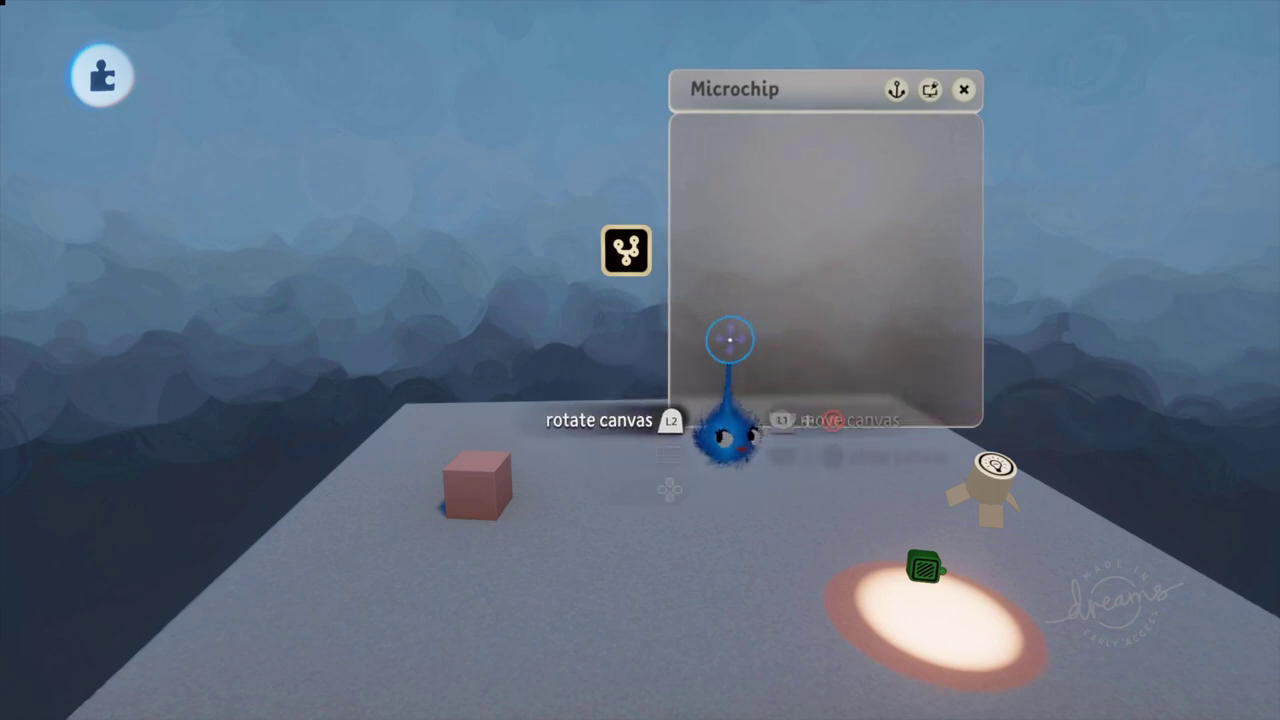
# Step: Open the microchip's settings menu and move it to the opposite side of the chip, clear of the canvas
pyautogui.click(620, 256)
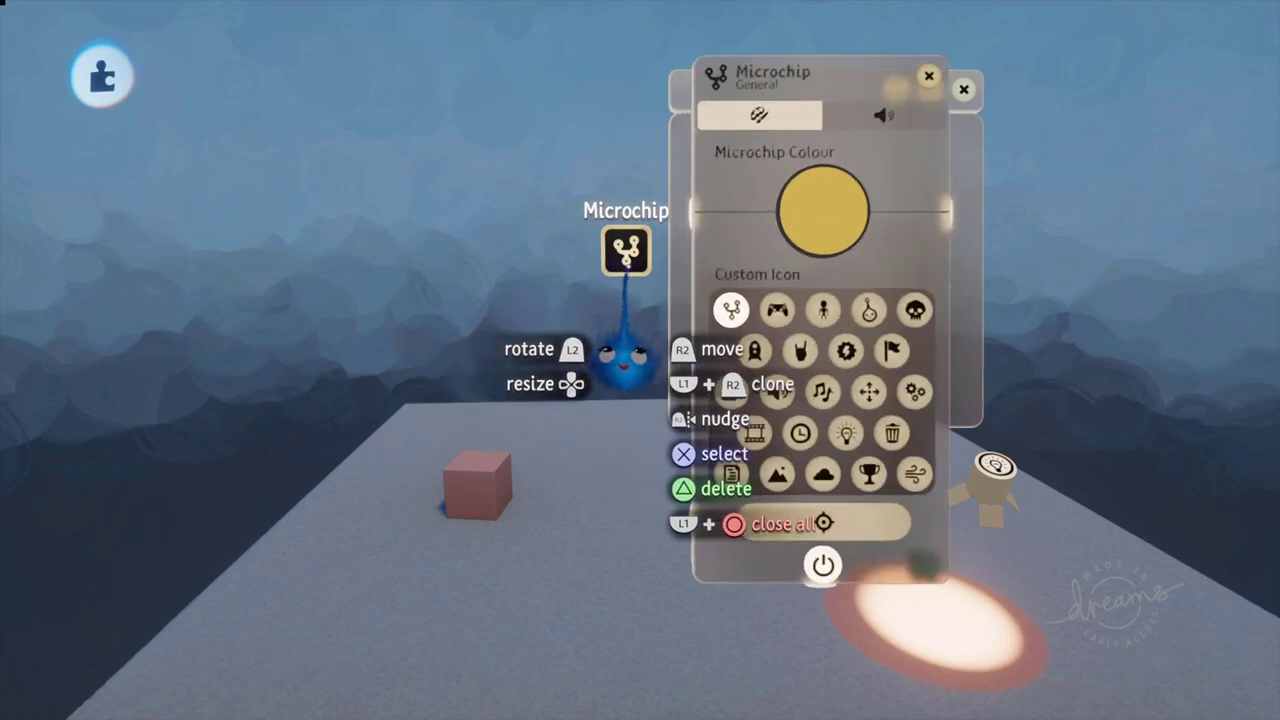
pyautogui.moveTo(718, 335); pyautogui.dragTo(310, 248)
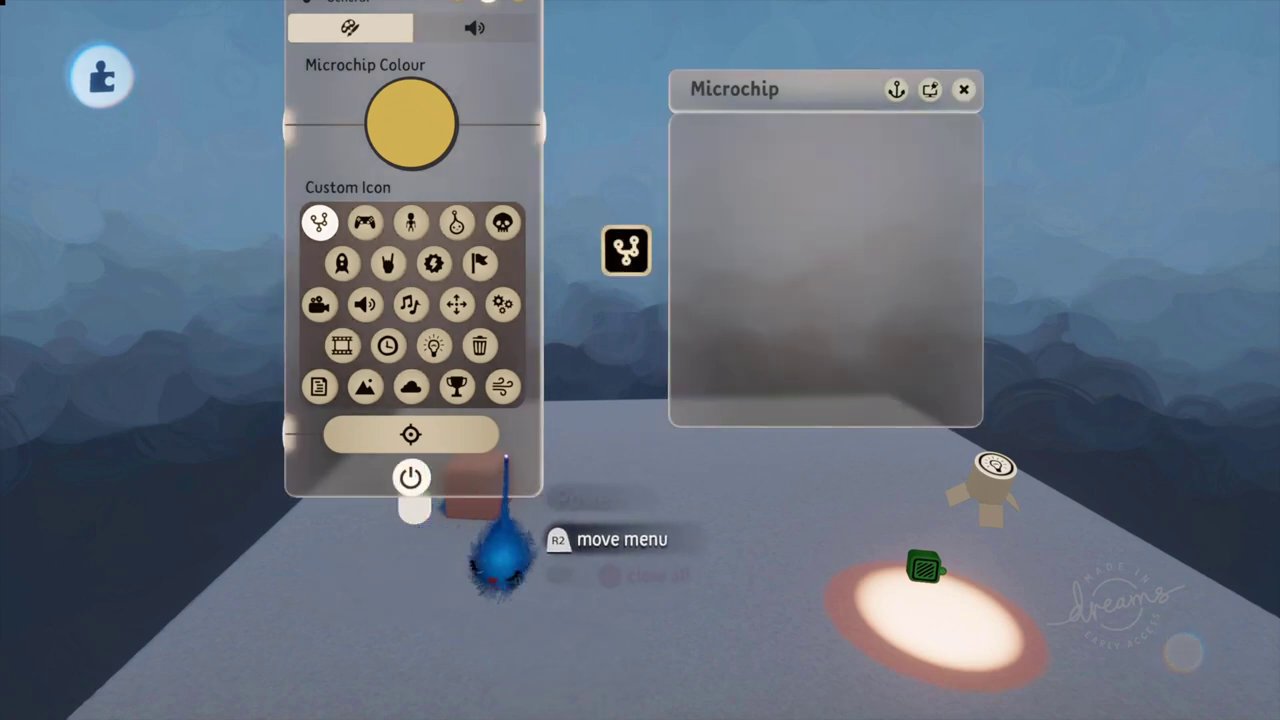
pyautogui.moveTo(506, 455); pyautogui.dragTo(495, 400)
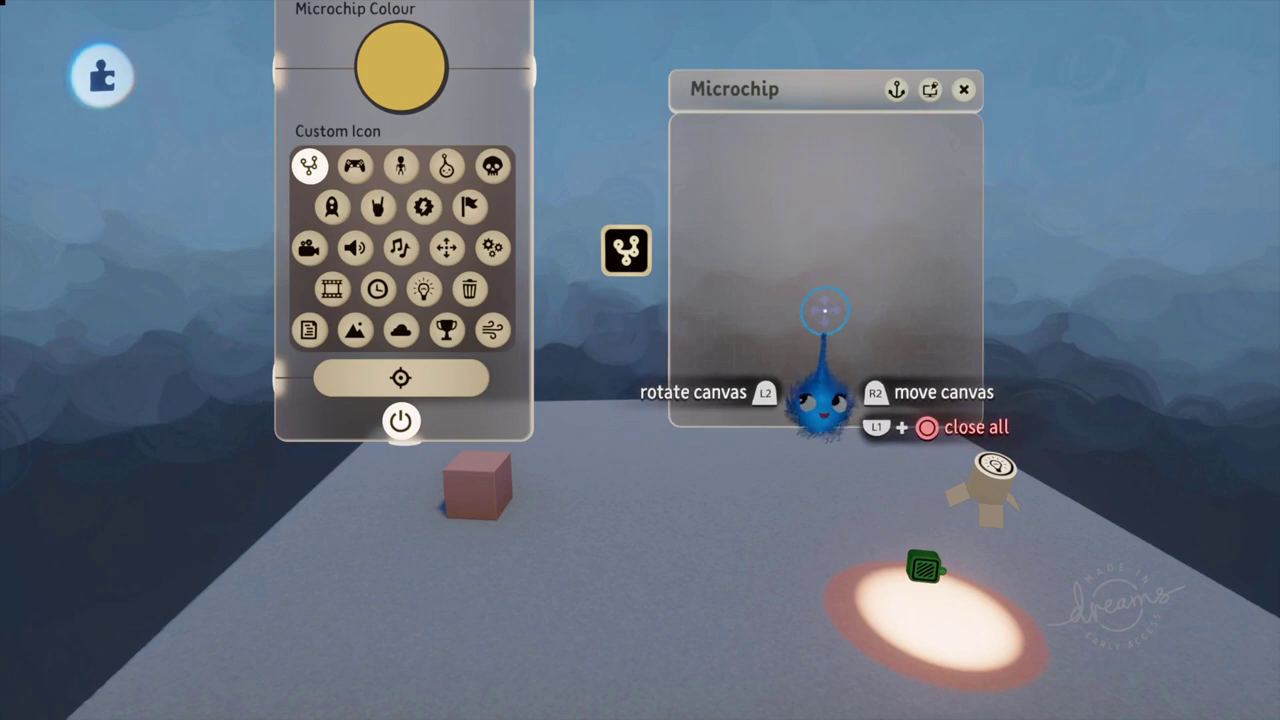
# Step: Set the Trigger Zone under the light to detect the imp and close its settings
pyautogui.moveTo(828, 470); pyautogui.dragTo(763, 460, button='middle')
pyautogui.scroll(5, 763, 469)
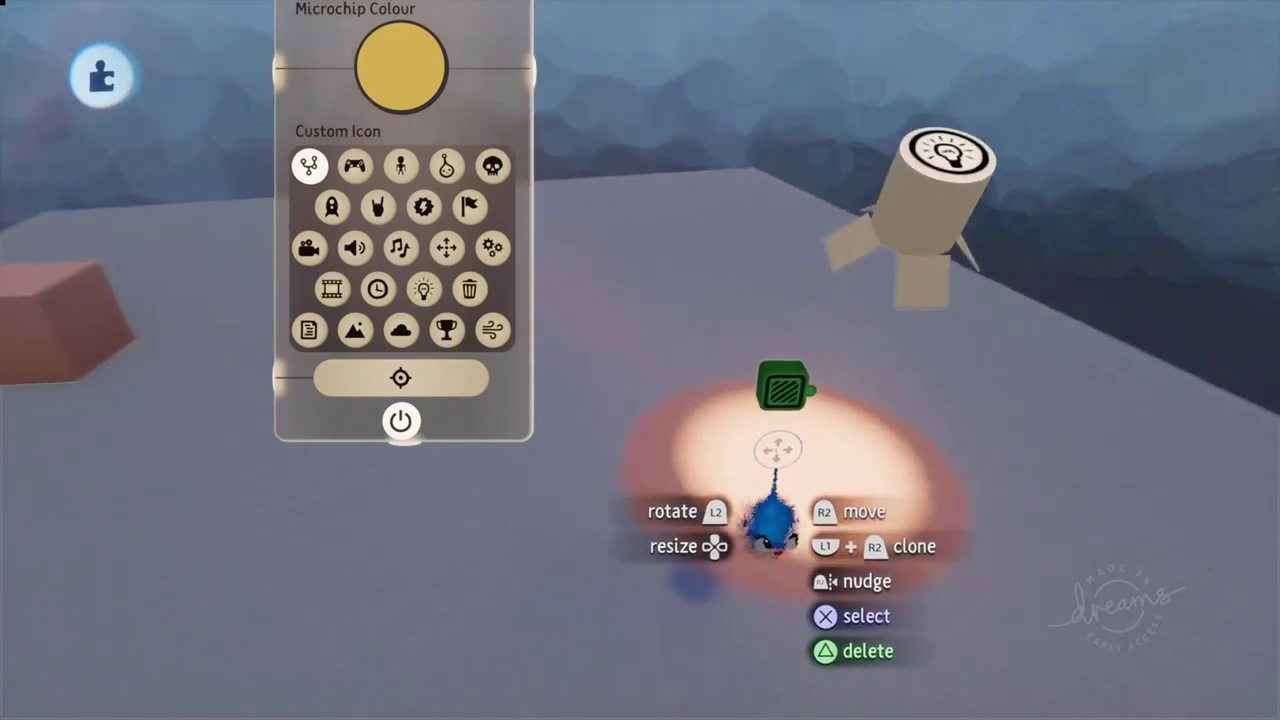
pyautogui.moveTo(797, 388)
pyautogui.click(788, 468)
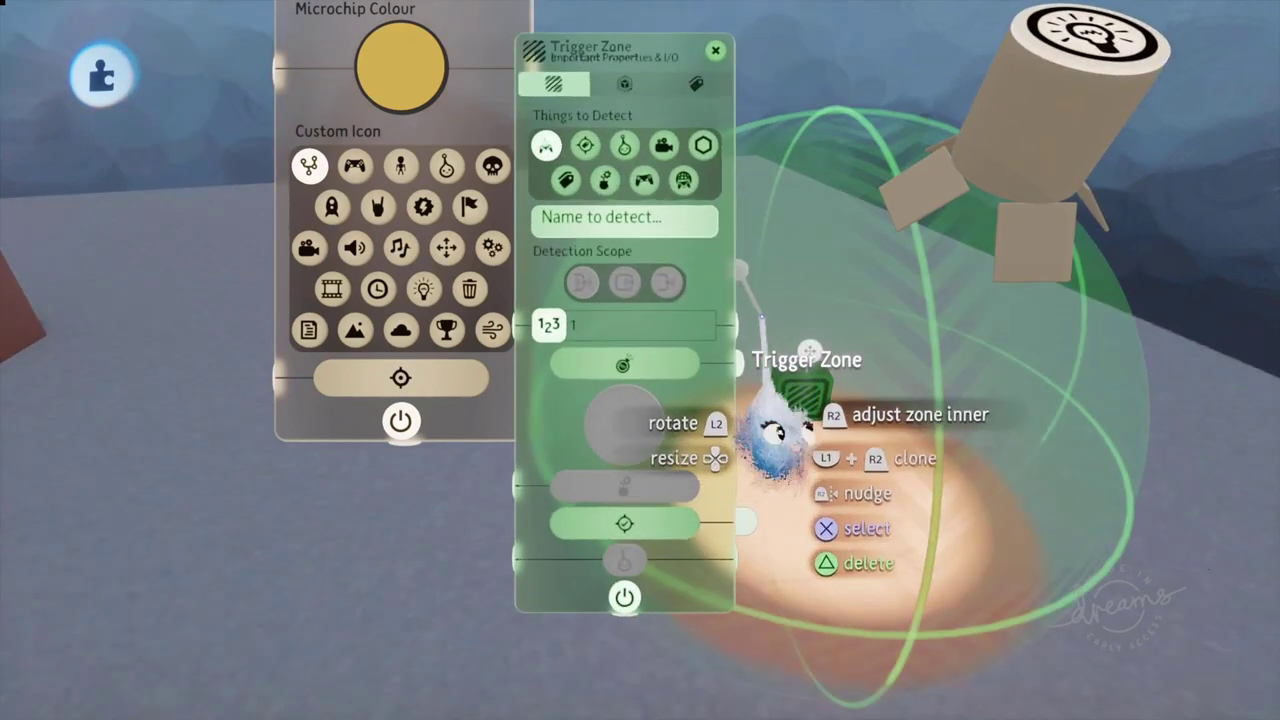
pyautogui.click(714, 51)
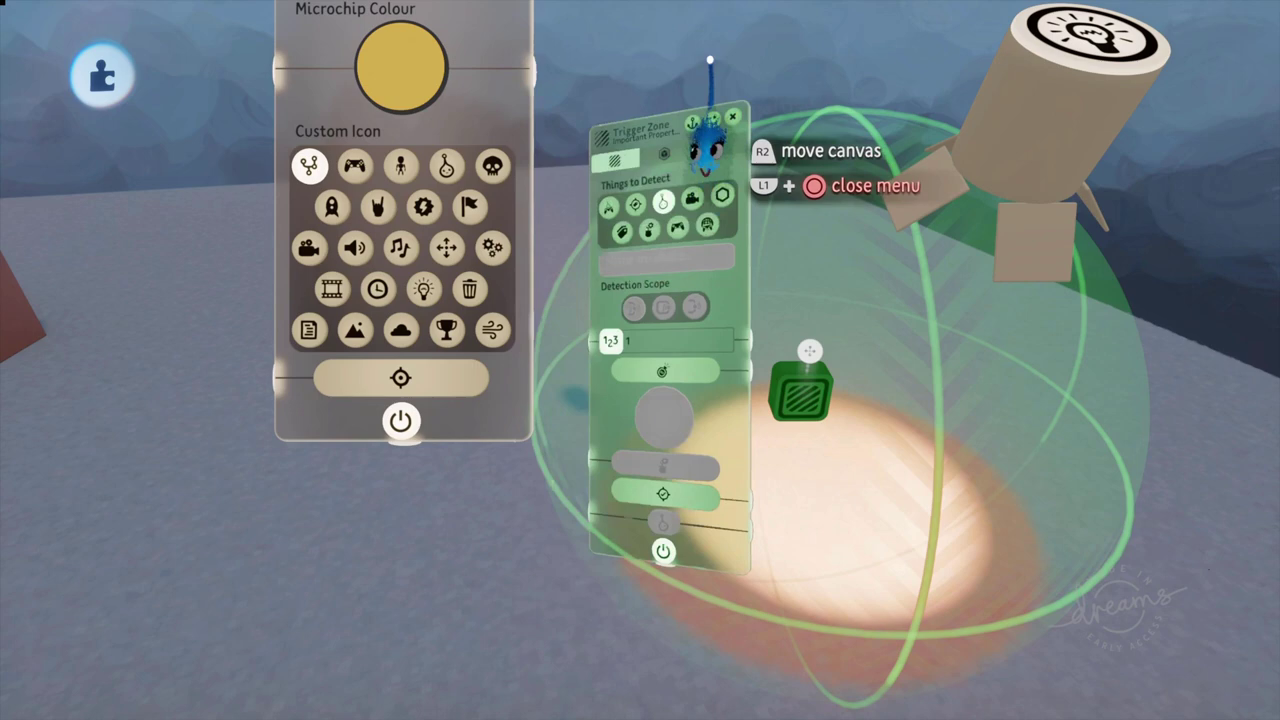
# Step: Wire the Trigger Zone's output to the light's Power input
pyautogui.scroll(-5, 738, 290)
pyautogui.moveTo(745, 460); pyautogui.dragTo(777, 450, button='middle')
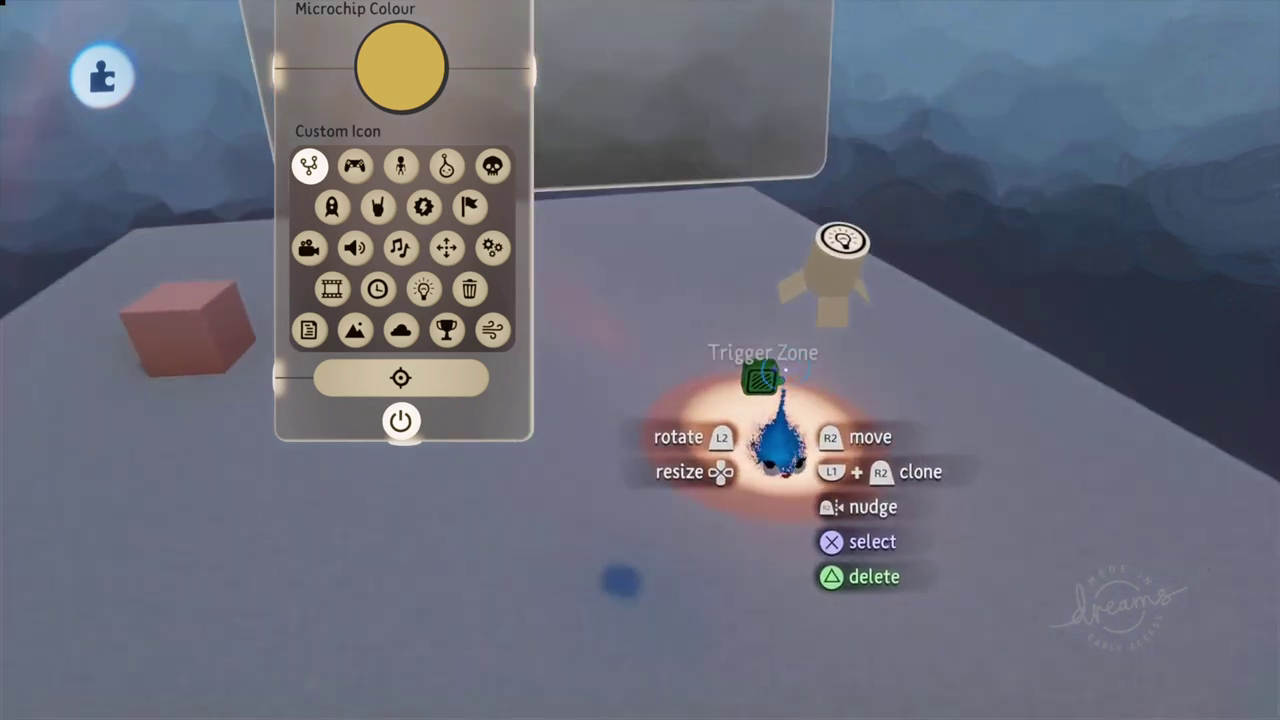
pyautogui.click(848, 260)
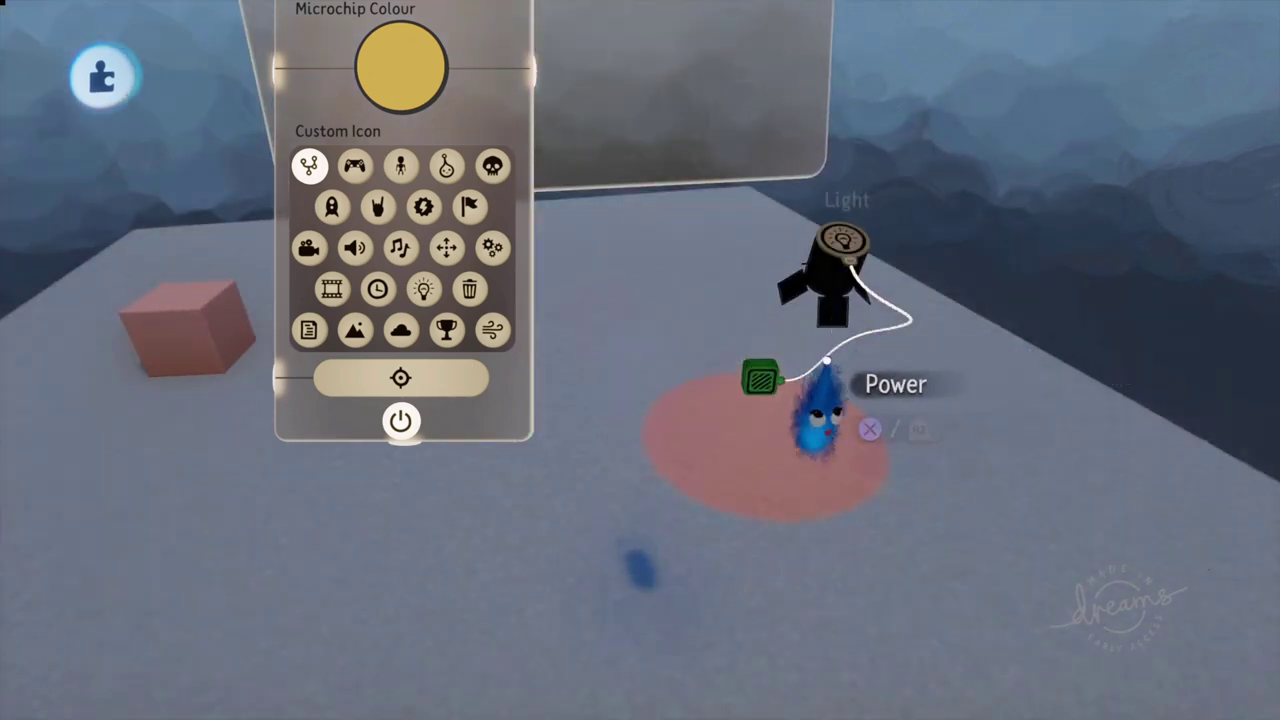
# Step: Start time running and test the light by moving the imp in and out of the trigger zone
pyautogui.moveTo(826, 363); pyautogui.dragTo(790, 484, button='middle')
pyautogui.press('space')
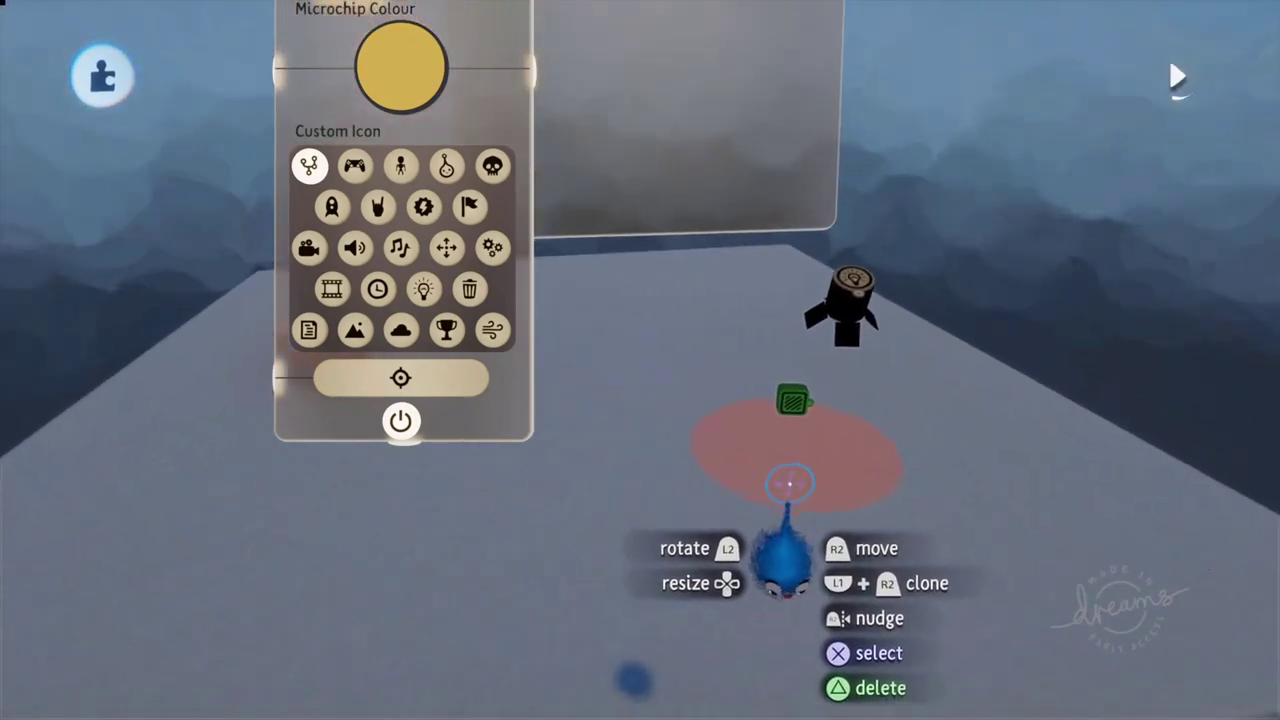
pyautogui.scroll(5, 790, 484)
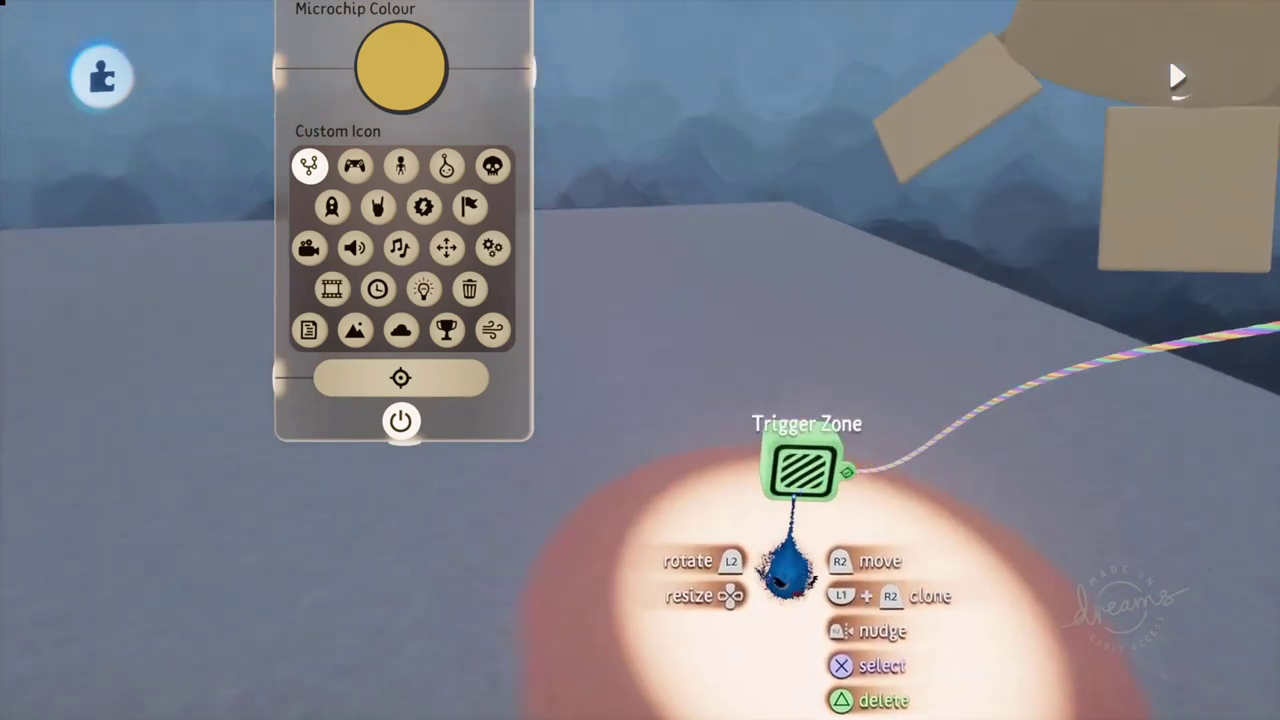
pyautogui.scroll(-8, 793, 497)
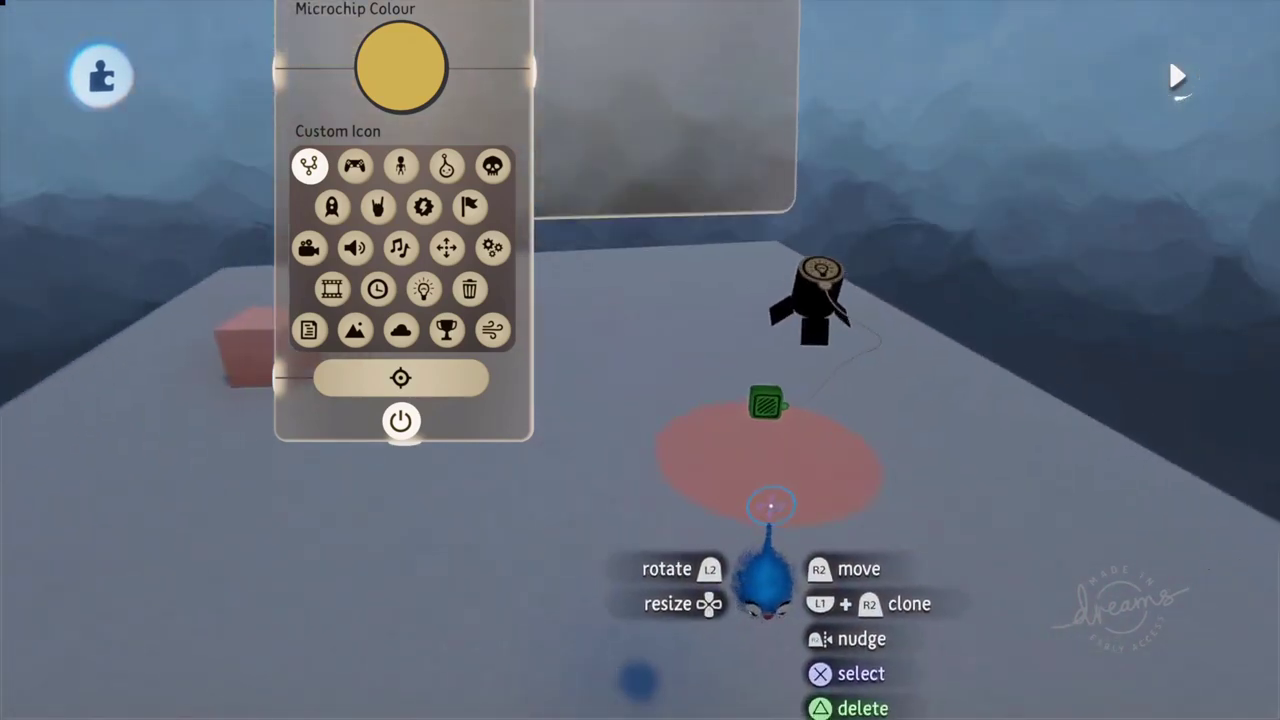
pyautogui.scroll(5, 771, 500)
pyautogui.scroll(-5, 757, 505)
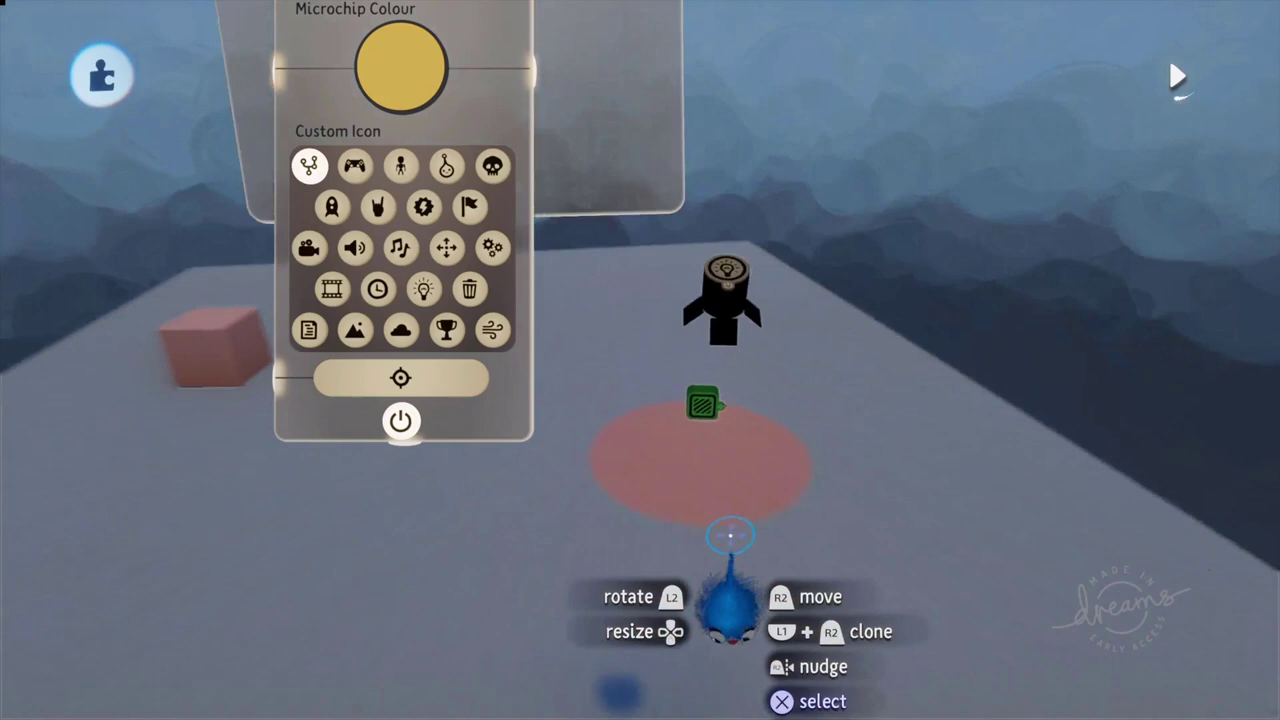
pyautogui.scroll(-2, 700, 510)
# Step: Move the Trigger Zone and the Light gadget into the microchip's canvas, side by side
pyautogui.moveTo(674, 489); pyautogui.dragTo(677, 357, button='middle')
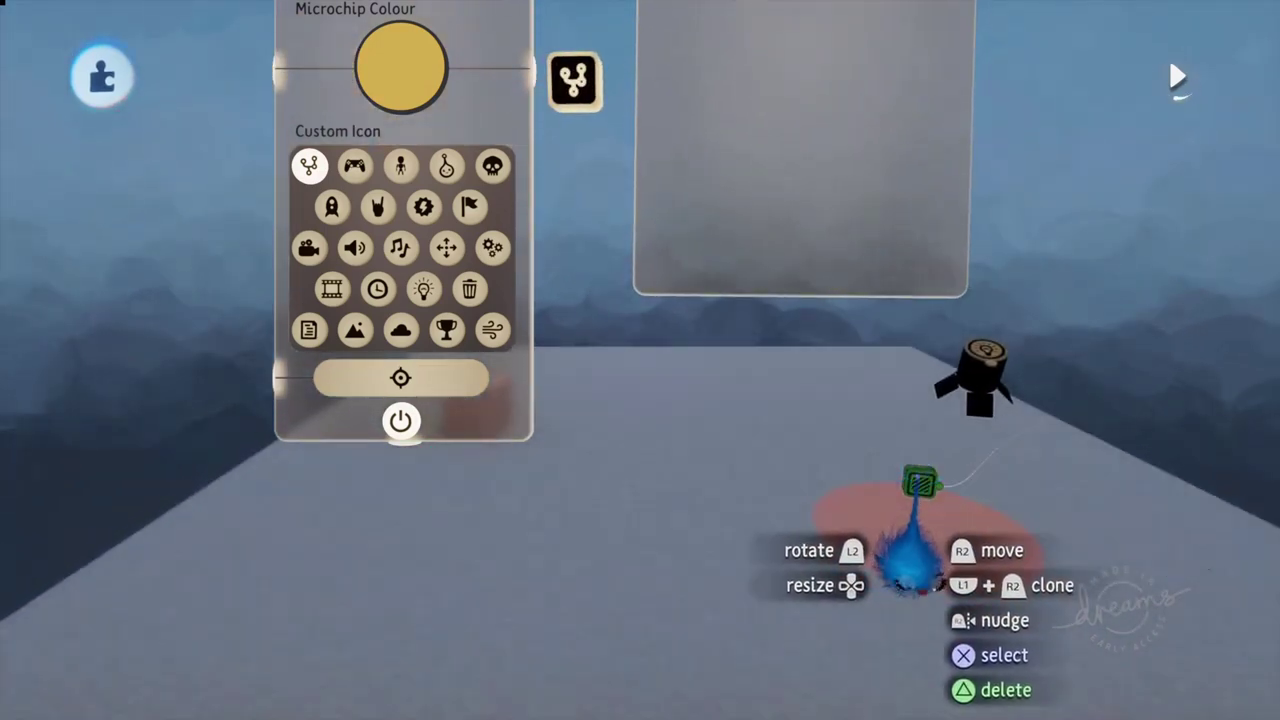
pyautogui.moveTo(916, 478); pyautogui.dragTo(691, 157)
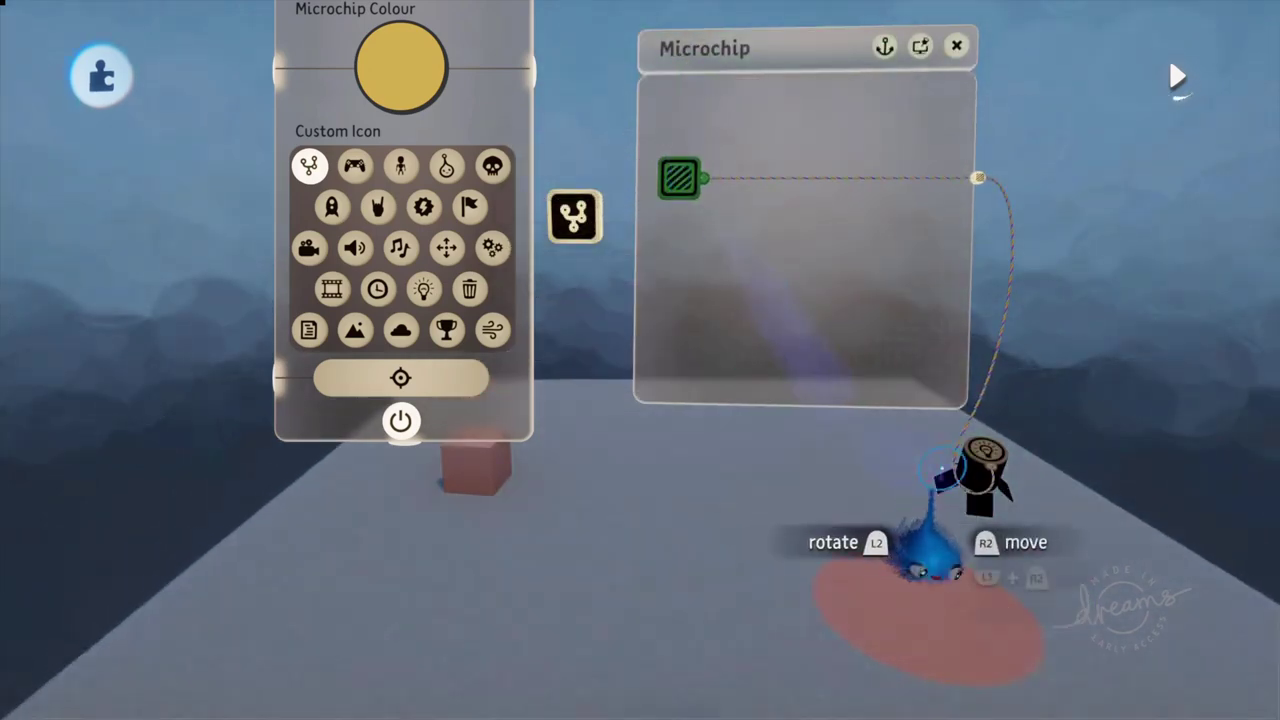
pyautogui.moveTo(958, 485); pyautogui.dragTo(766, 212)
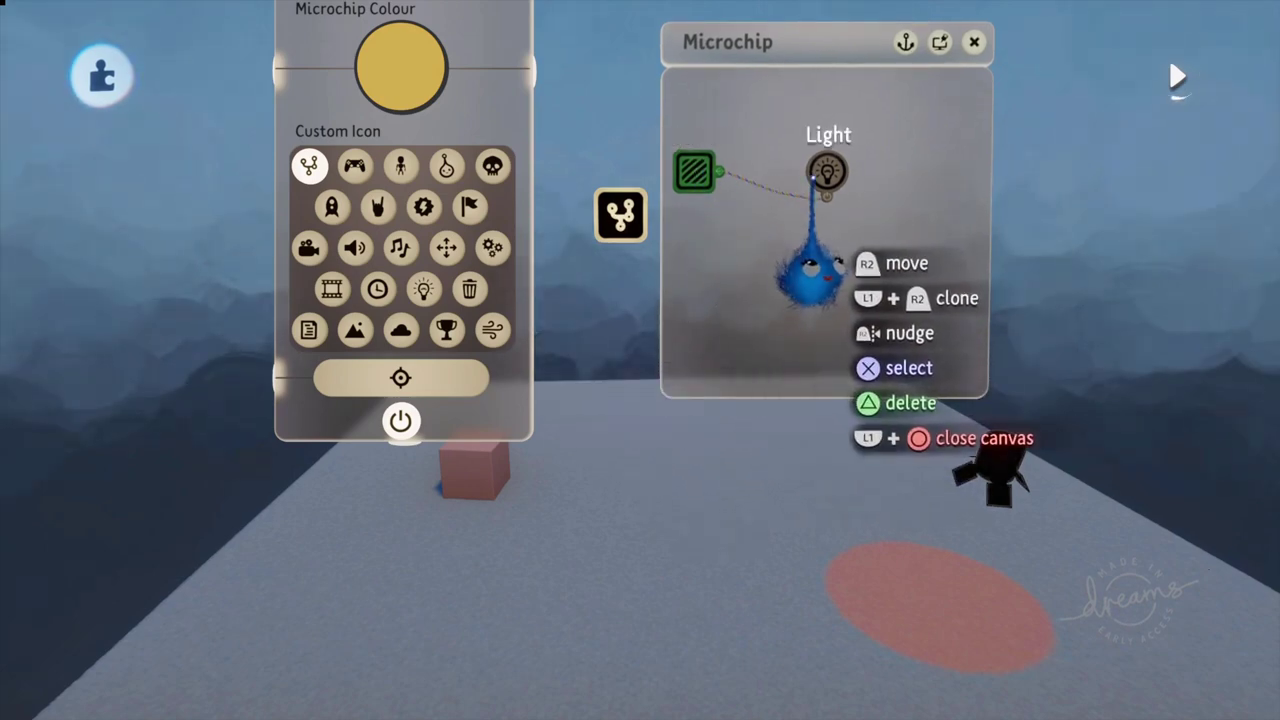
# Step: Move the microchip around the scene together with its open canvas
pyautogui.moveTo(840, 329); pyautogui.dragTo(923, 263, button='middle')
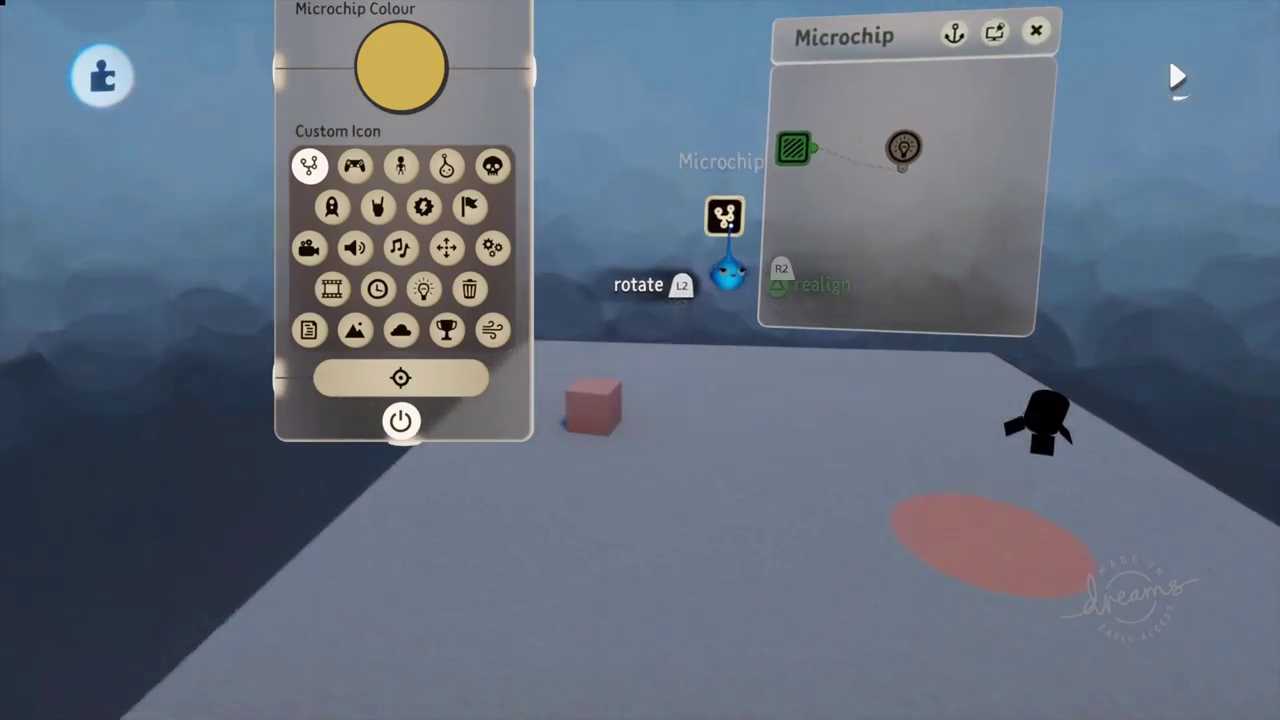
pyautogui.moveTo(783, 282); pyautogui.dragTo(778, 262, button='middle')
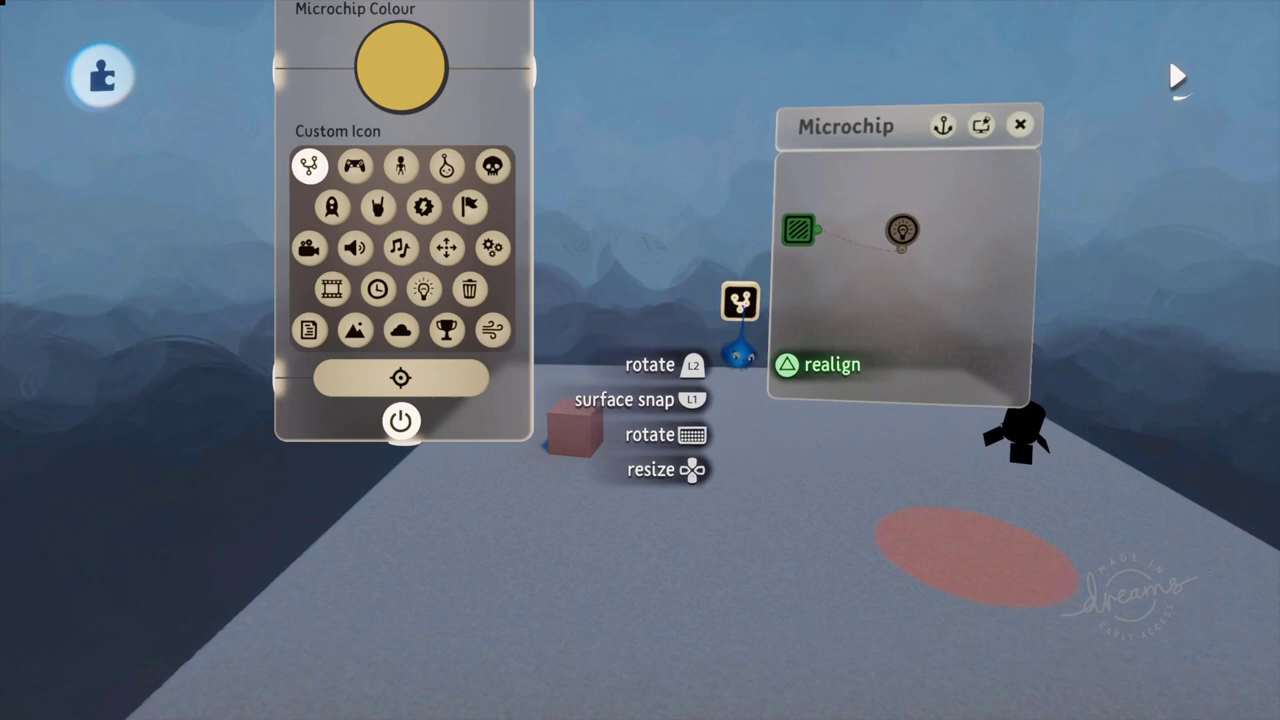
pyautogui.moveTo(748, 280)
pyautogui.mouseDown()
pyautogui.moveTo(803, 288)
pyautogui.moveTo(758, 295)
pyautogui.moveTo(771, 264)
pyautogui.moveTo(772, 275)
pyautogui.moveTo(932, 260)
pyautogui.moveTo(795, 302)
pyautogui.moveTo(746, 300)
pyautogui.mouseUp()
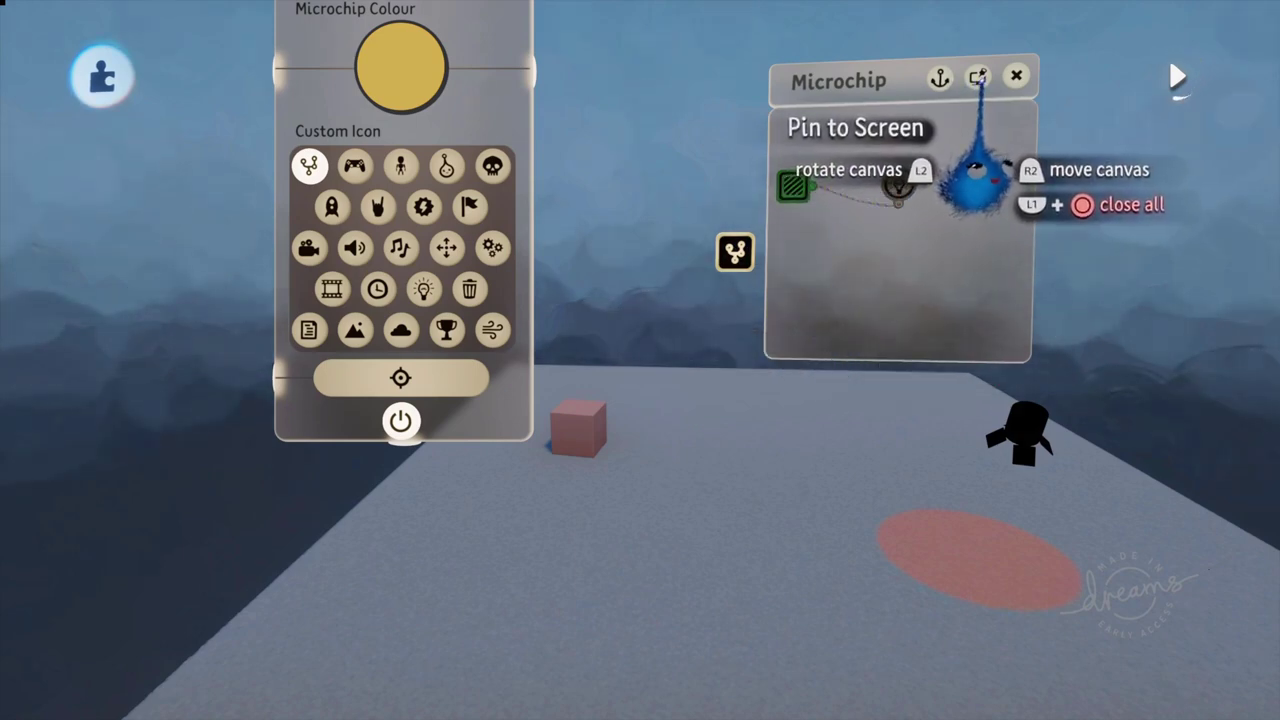
# Step: Try Pin to Screen on the canvas while moving the microchip down in front of the cube and back up
pyautogui.click(977, 77)
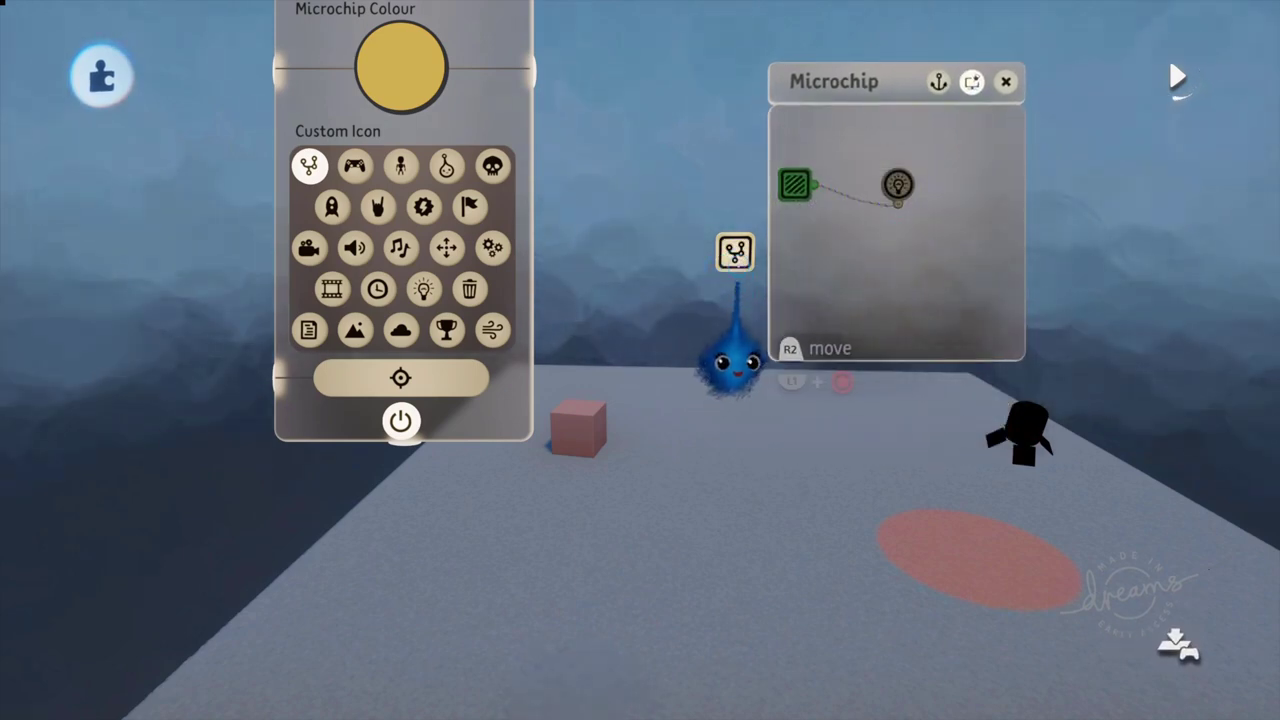
pyautogui.moveTo(713, 330); pyautogui.dragTo(558, 541)
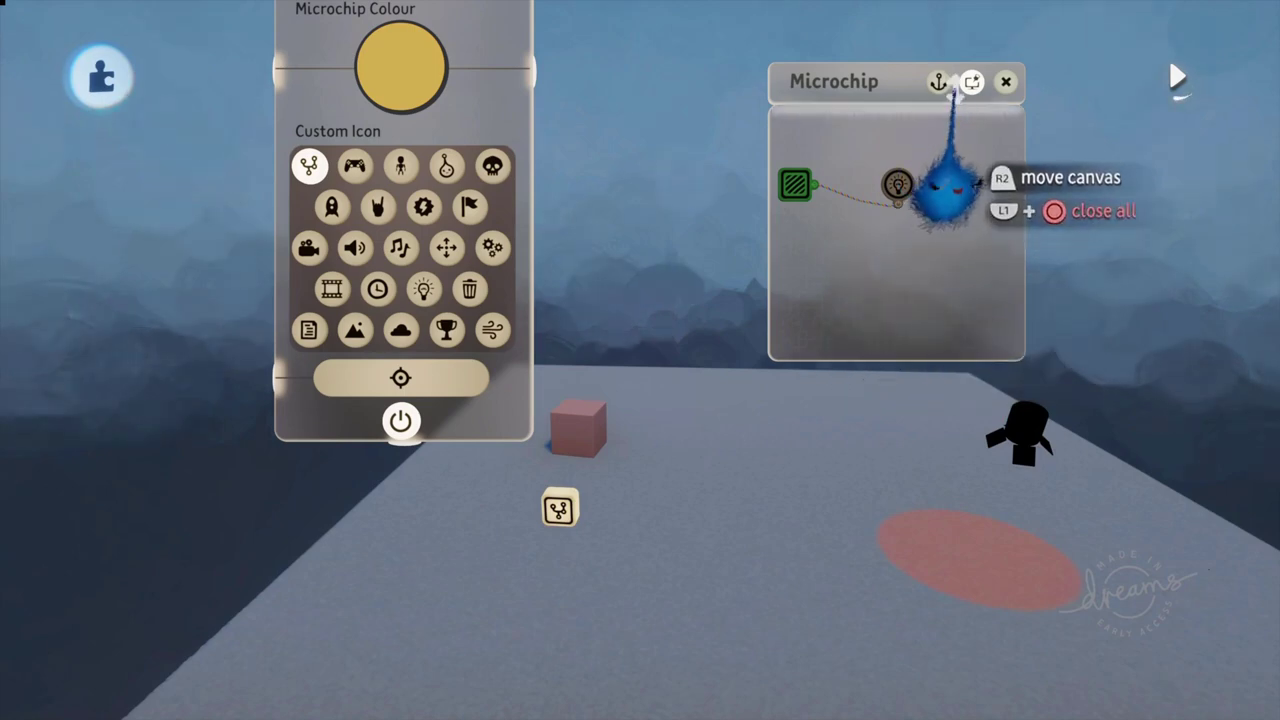
pyautogui.click(971, 81)
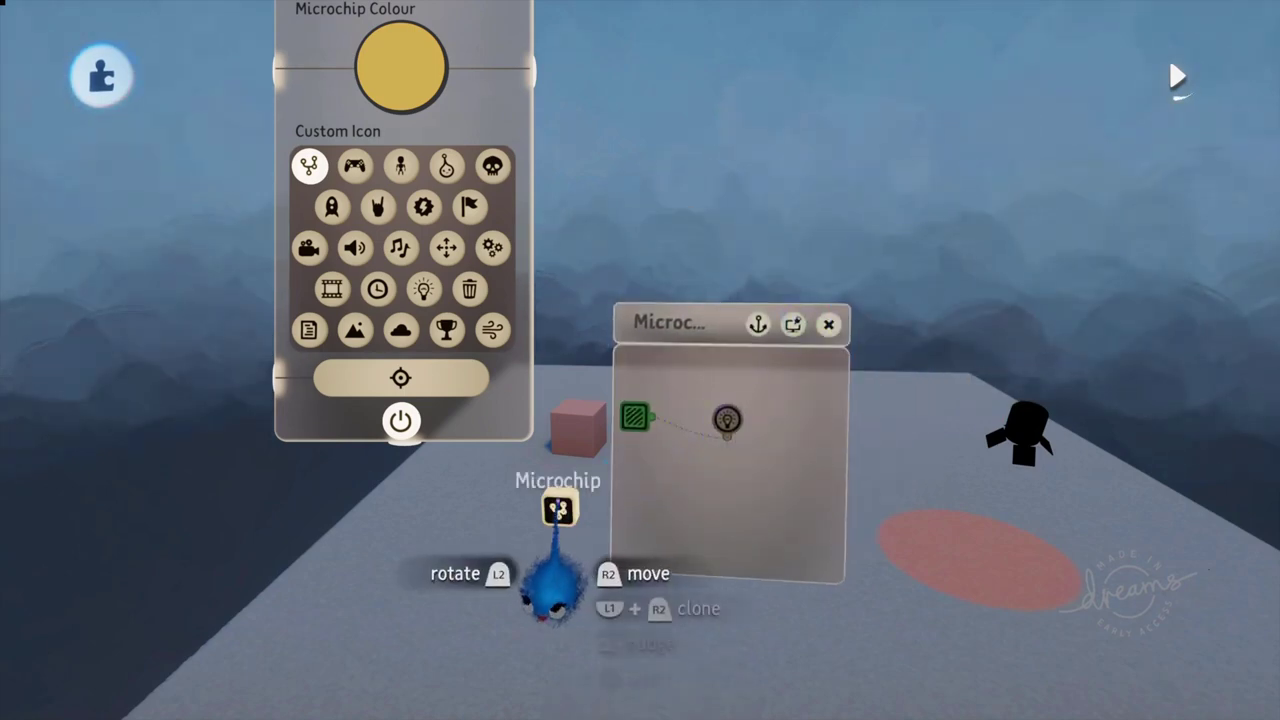
pyautogui.moveTo(559, 508); pyautogui.dragTo(704, 246)
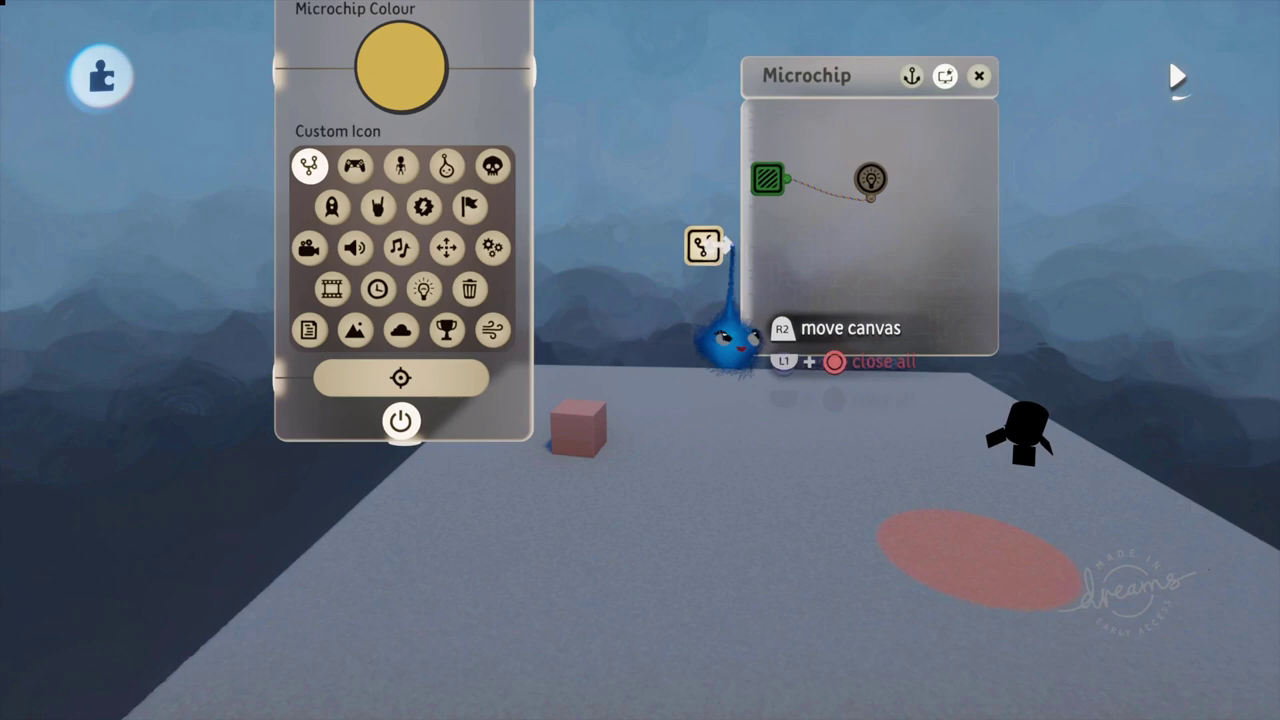
# Step: Turn the microchip upside down and unpin its canvas, keeping the settings menu clear of it
pyautogui.moveTo(681, 244); pyautogui.dragTo(641, 293)
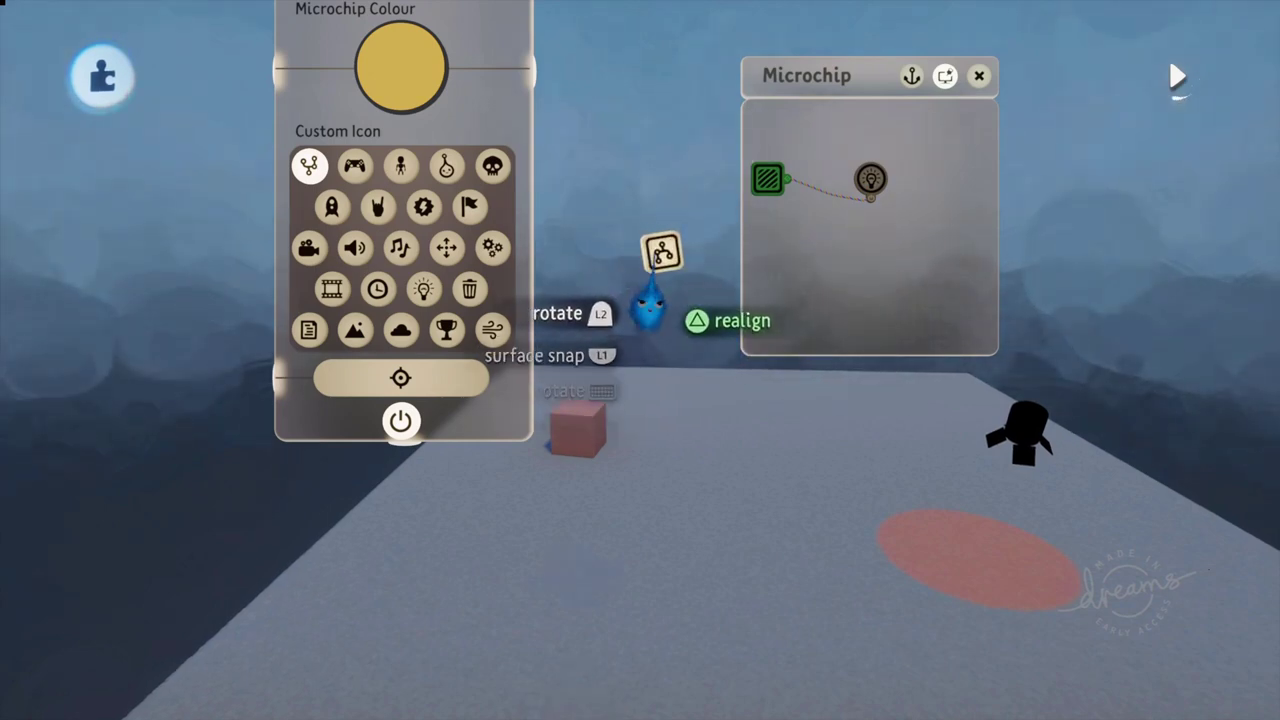
pyautogui.click(945, 77)
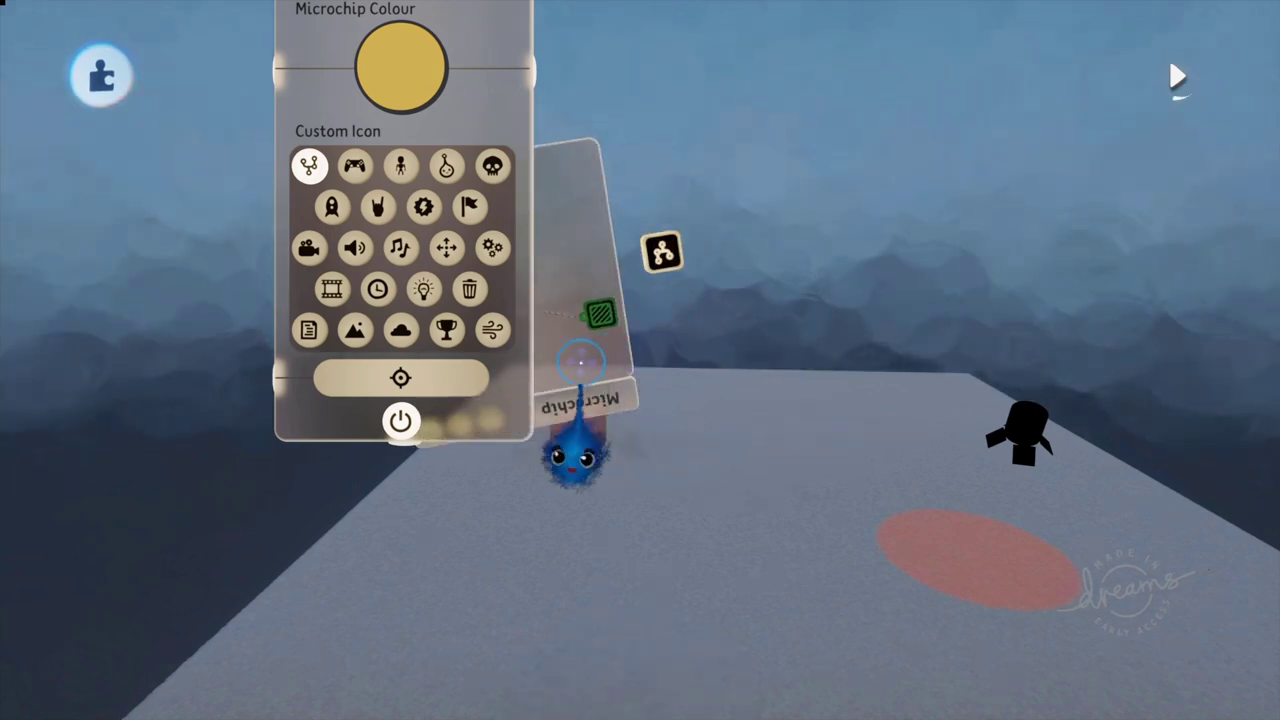
pyautogui.moveTo(509, 466); pyautogui.dragTo(275, 475)
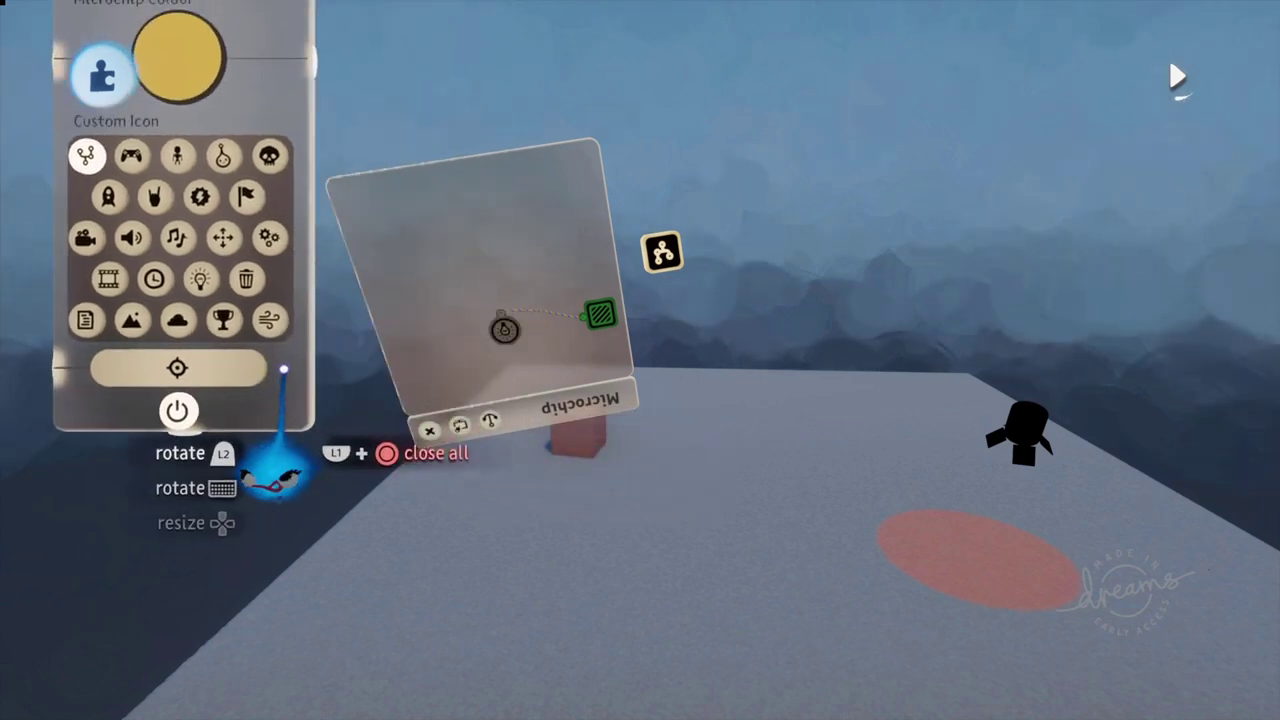
# Step: Pin the upside-down canvas to the screen while shifting the microchip slightly away from it, and unpin the canvas again
pyautogui.click(460, 425)
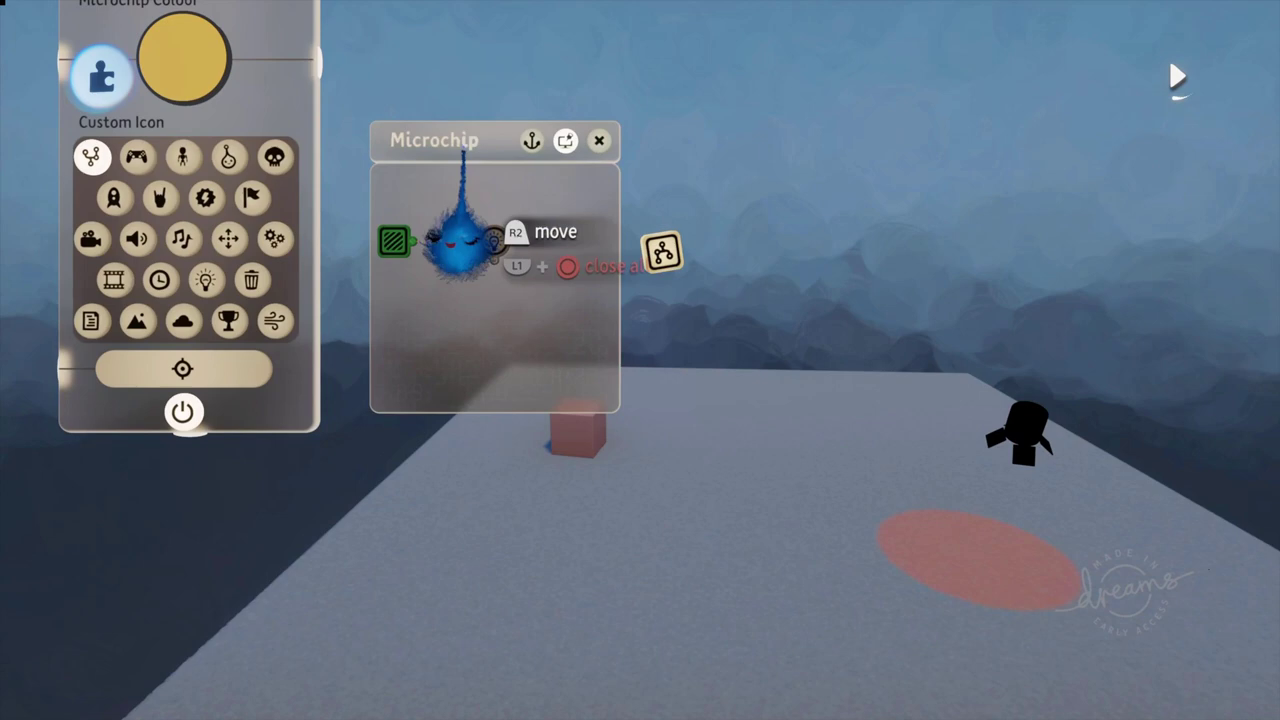
pyautogui.moveTo(770, 285)
pyautogui.mouseDown()
pyautogui.moveTo(1071, 263)
pyautogui.moveTo(763, 277)
pyautogui.moveTo(900, 315)
pyautogui.moveTo(745, 285)
pyautogui.mouseUp()
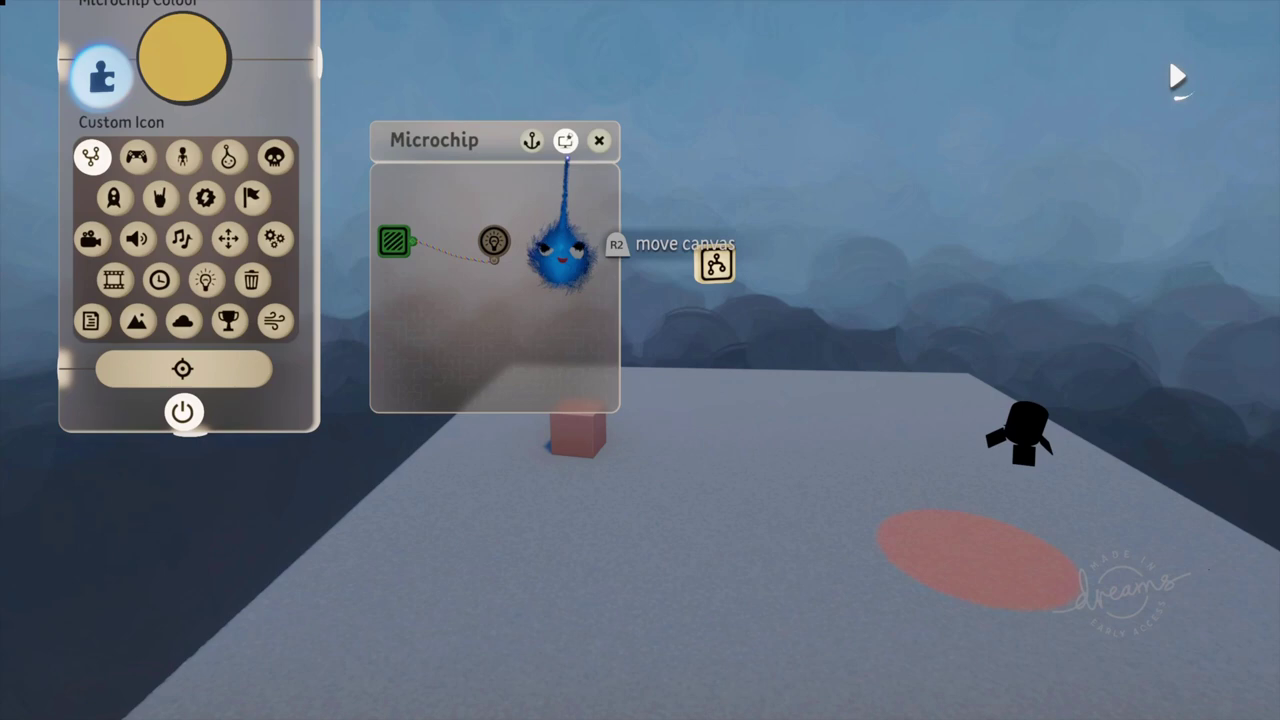
pyautogui.click(565, 141)
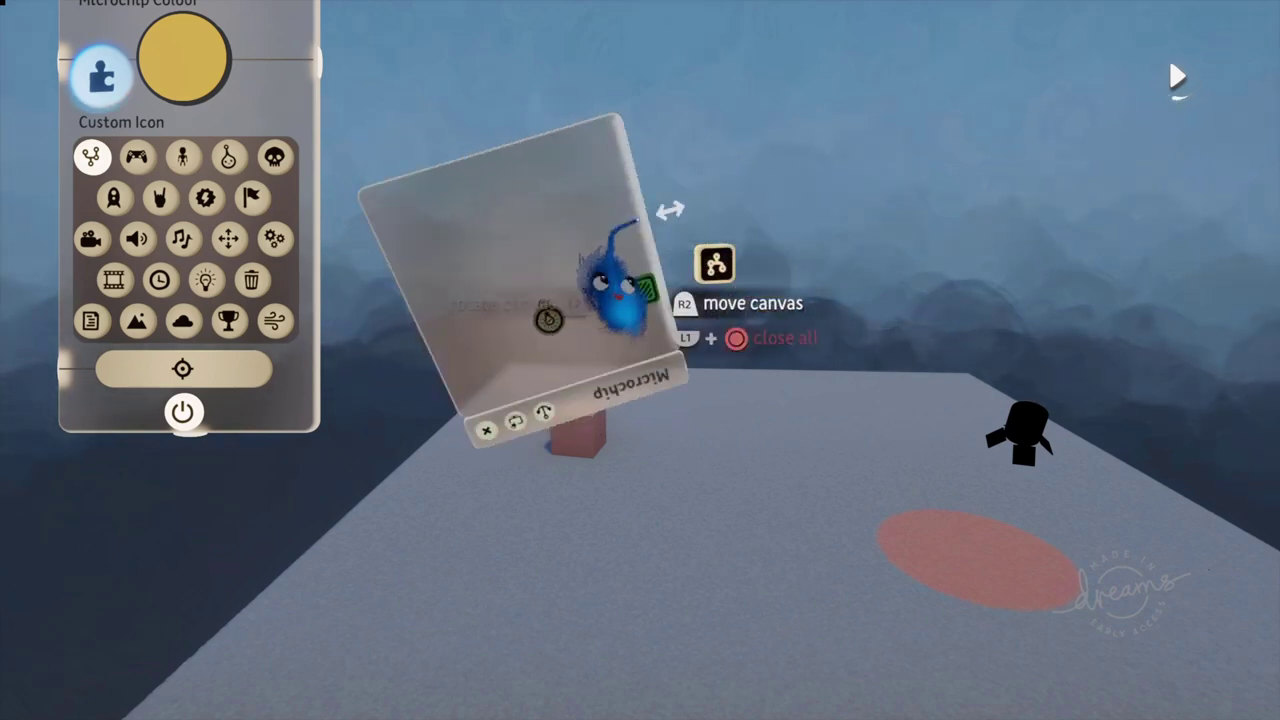
# Step: Set the microchip and its canvas upright, and try Save Position on the canvas while shifting it and the microchip slightly
pyautogui.moveTo(716, 266)
pyautogui.mouseDown()
pyautogui.moveTo(825, 221)
pyautogui.moveTo(817, 266)
pyautogui.moveTo(789, 266)
pyautogui.moveTo(726, 309)
pyautogui.moveTo(703, 285)
pyautogui.mouseUp()
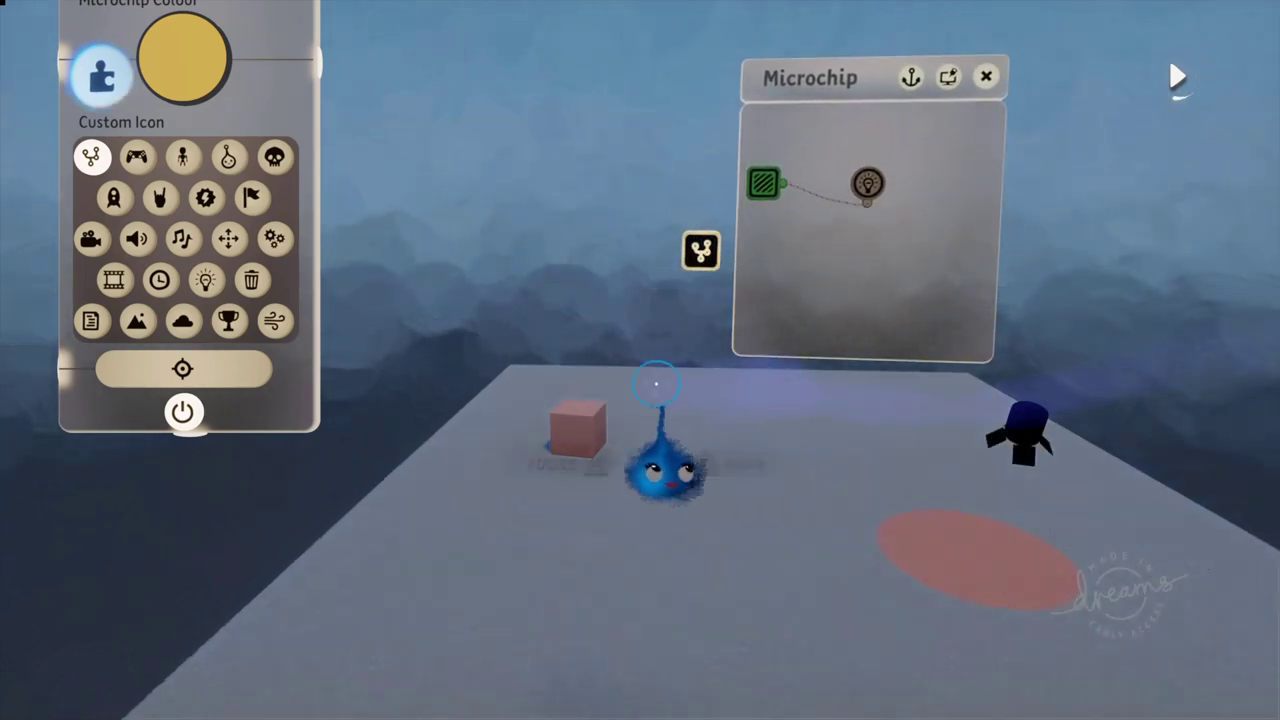
pyautogui.moveTo(277, 114); pyautogui.dragTo(402, 159)
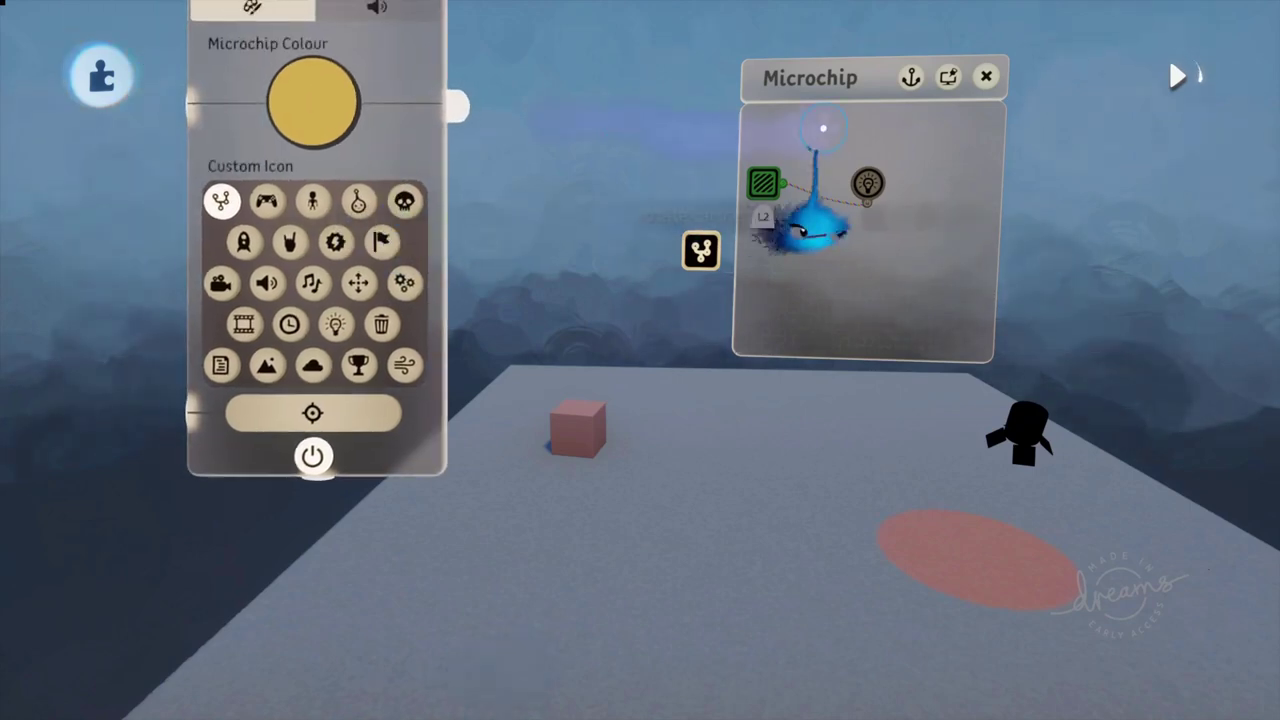
pyautogui.click(910, 78)
pyautogui.moveTo(690, 340); pyautogui.dragTo(810, 220)
pyautogui.click(908, 82)
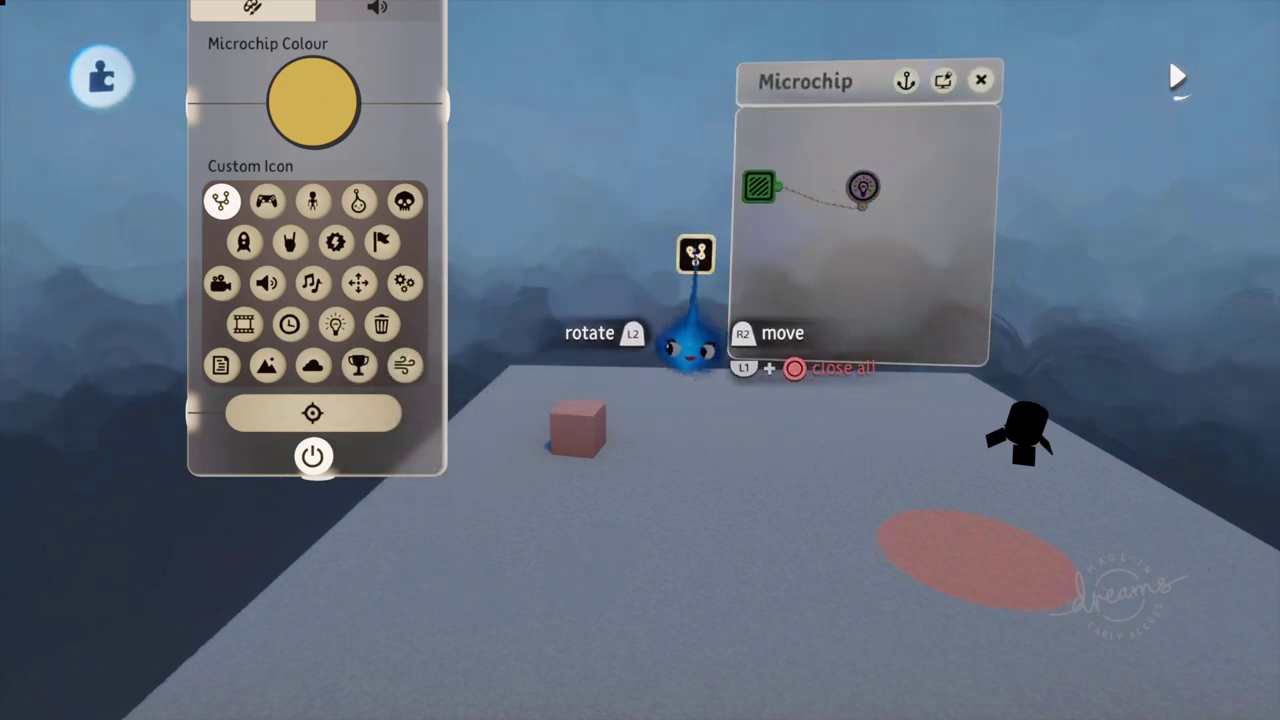
pyautogui.moveTo(692, 260); pyautogui.dragTo(667, 287)
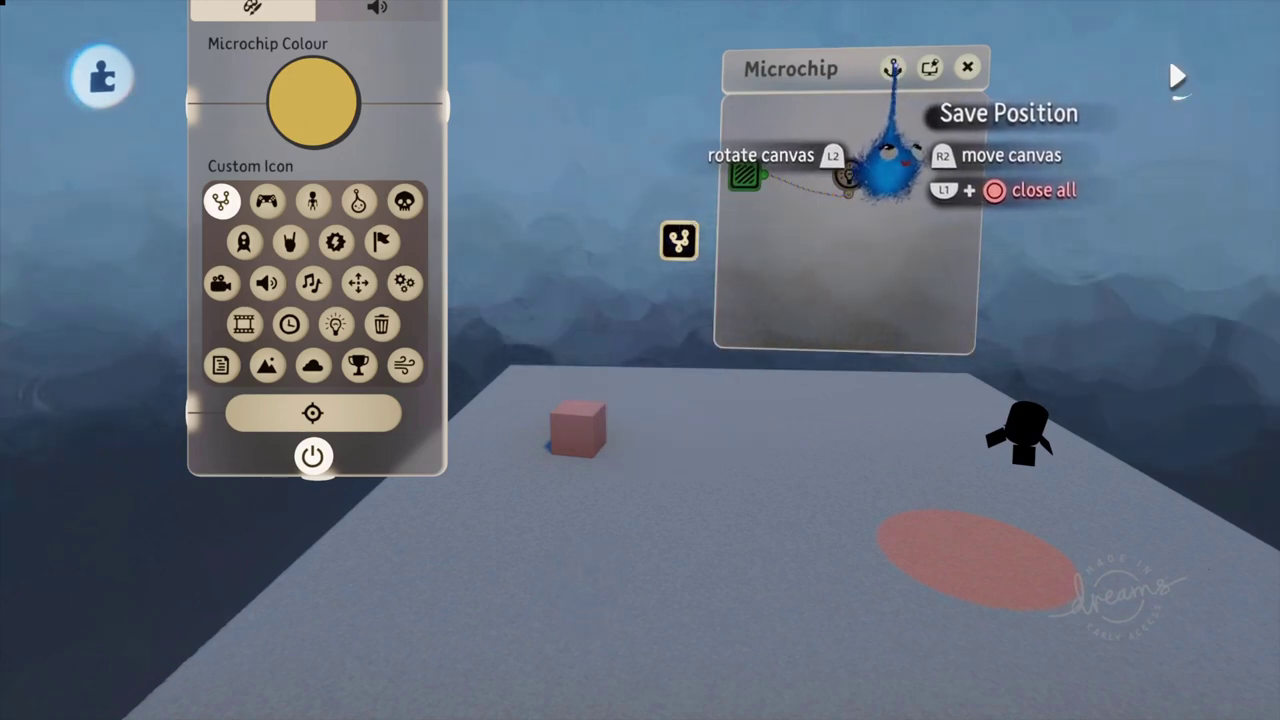
# Step: Save the canvas position, close the canvas, and reopen it with the microchip moved down to the floor's near left edge
pyautogui.moveTo(894, 68)
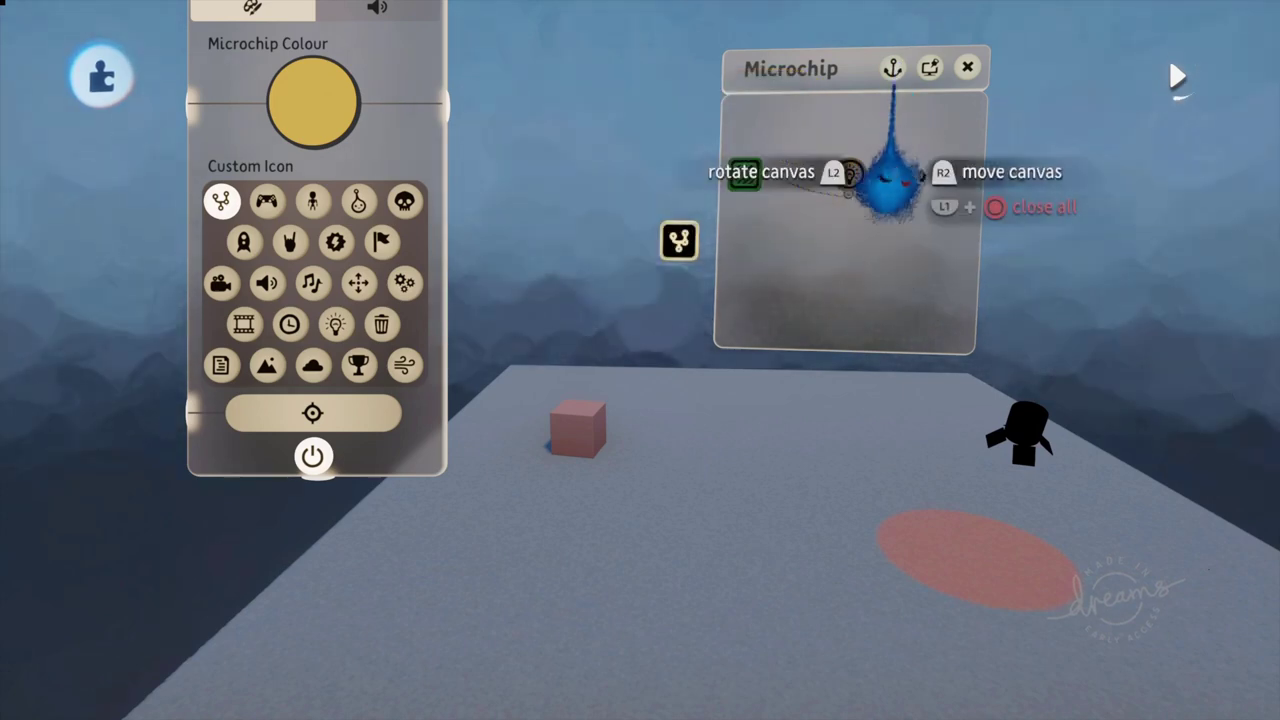
pyautogui.click(894, 72)
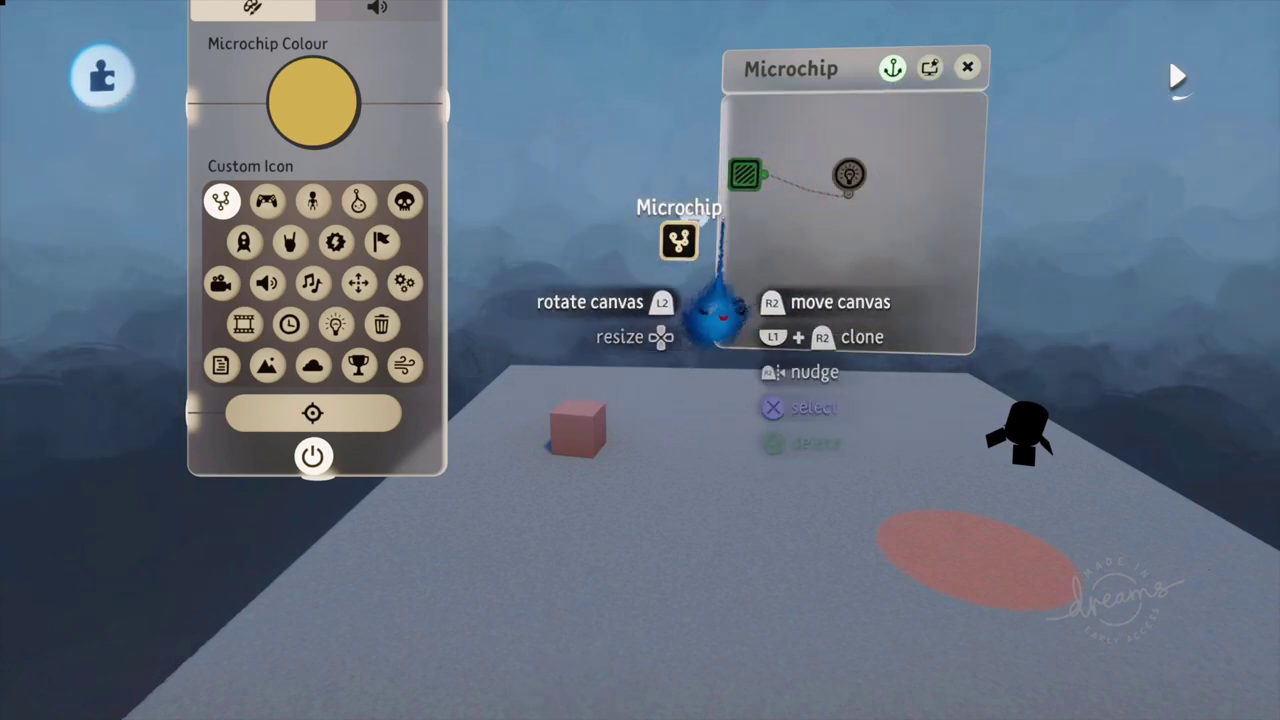
pyautogui.click(967, 67)
pyautogui.moveTo(660, 295); pyautogui.dragTo(272, 628)
pyautogui.moveTo(272, 580); pyautogui.dragTo(225, 598)
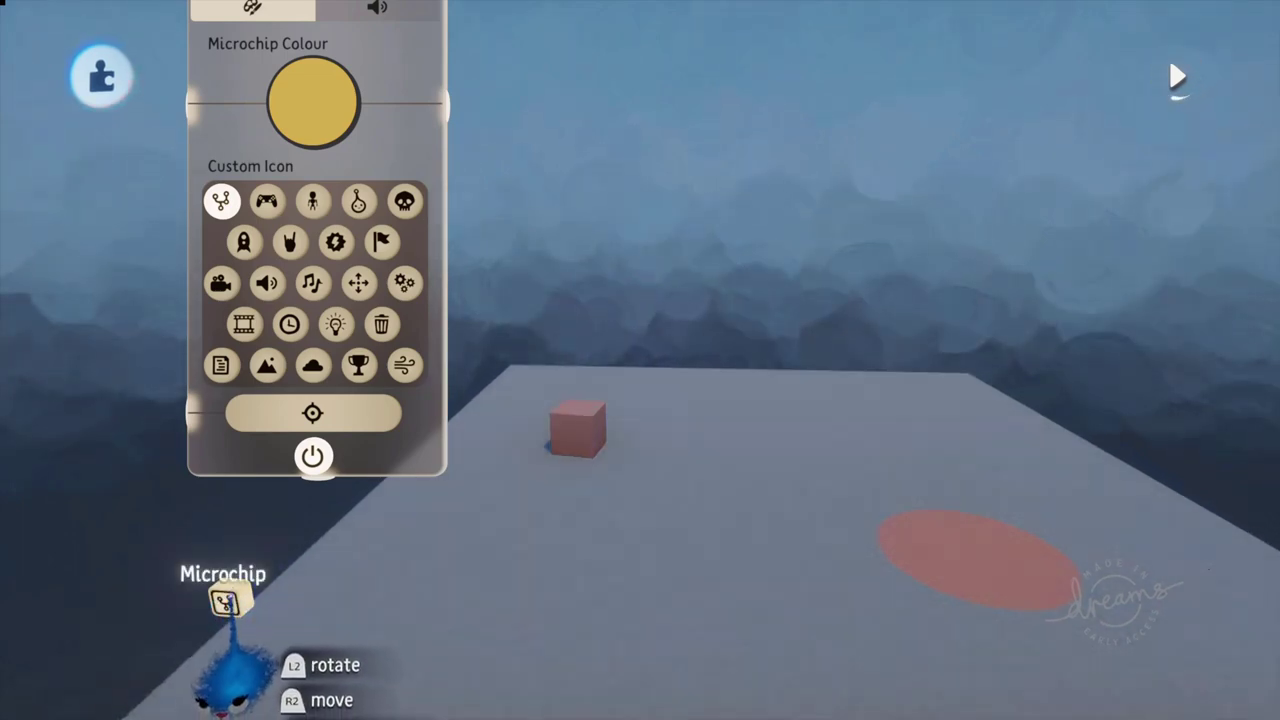
pyautogui.click(226, 600)
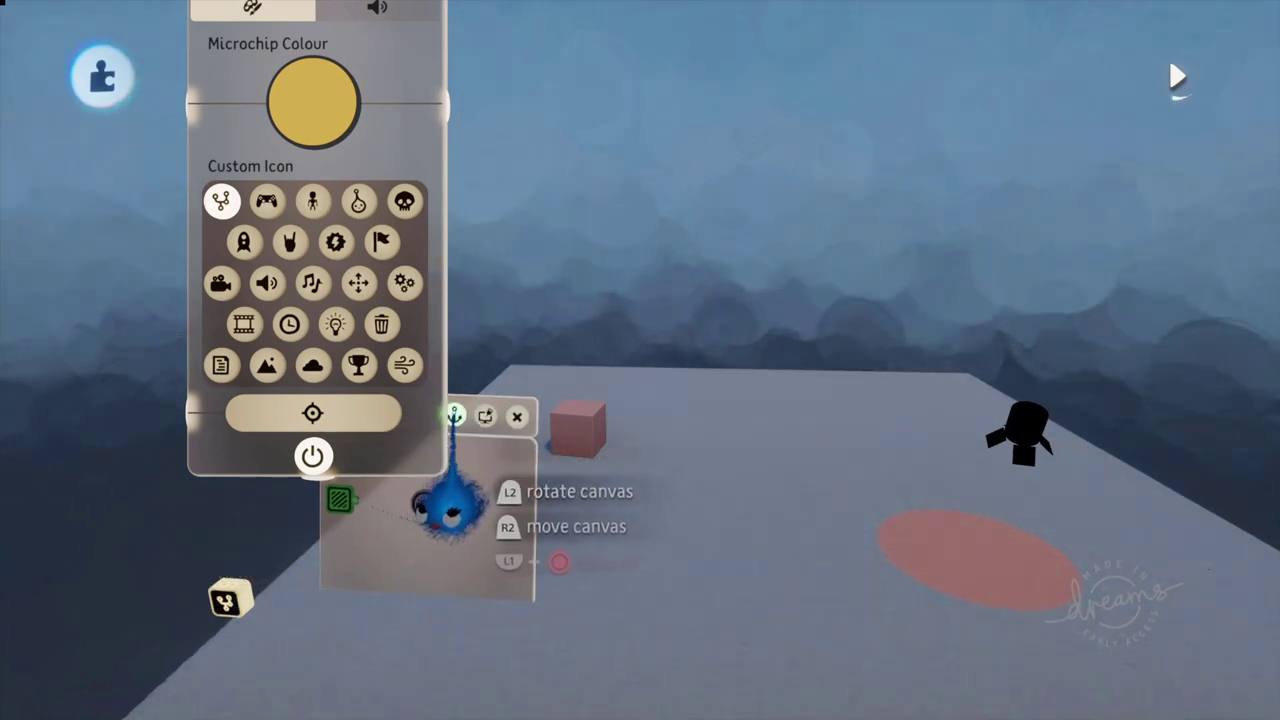
# Step: Pull the canvas away from the microchip, and bring both back together above the middle of the floor
pyautogui.moveTo(465, 480); pyautogui.dragTo(963, 257)
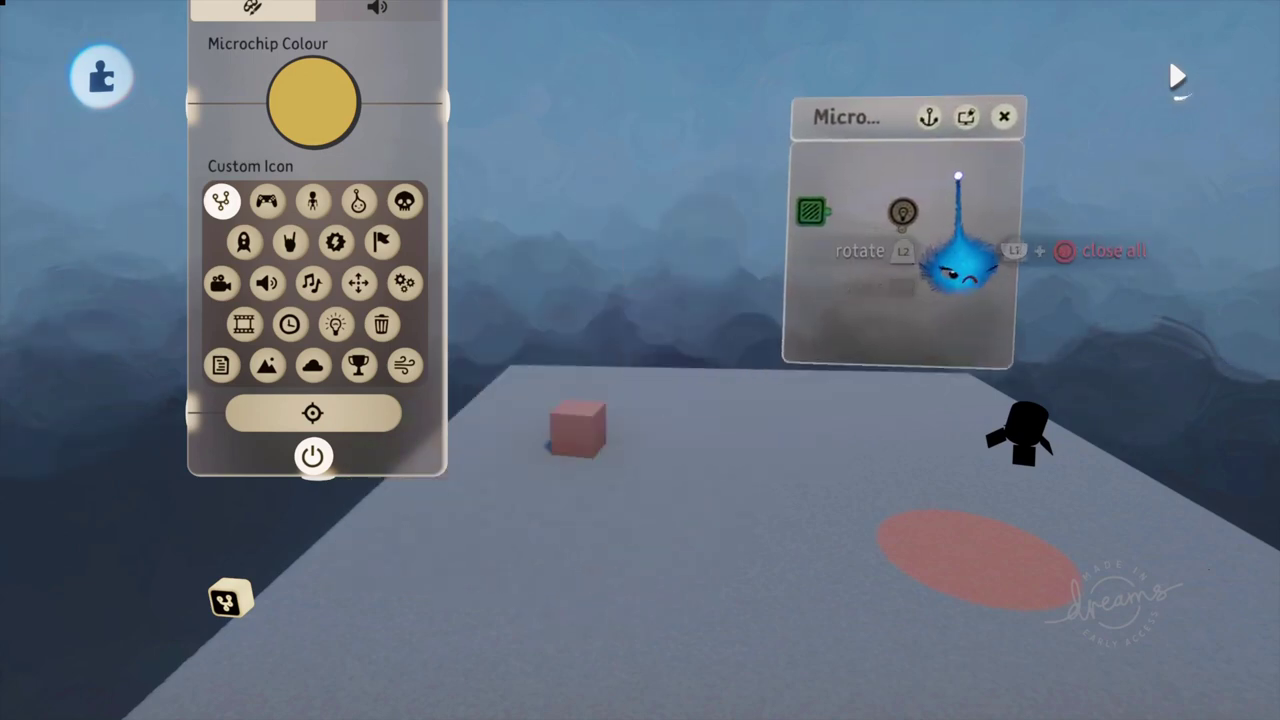
pyautogui.moveTo(230, 598); pyautogui.dragTo(684, 392)
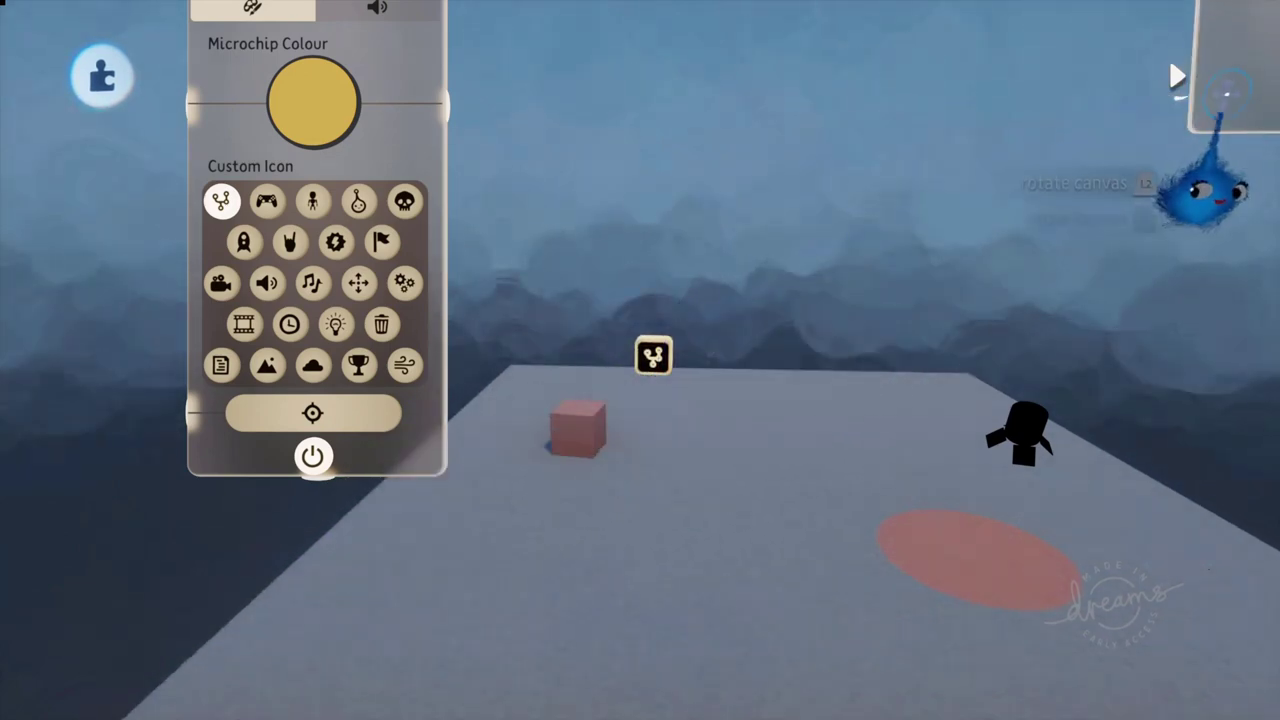
pyautogui.moveTo(1225, 95); pyautogui.dragTo(753, 323)
pyautogui.moveTo(654, 357)
pyautogui.mouseDown()
pyautogui.moveTo(606, 289)
pyautogui.moveTo(658, 309)
pyautogui.moveTo(631, 356)
pyautogui.moveTo(645, 346)
pyautogui.mouseUp()
pyautogui.moveTo(771, 306)
pyautogui.mouseDown()
pyautogui.moveTo(971, 534)
pyautogui.moveTo(779, 615)
pyautogui.moveTo(797, 263)
pyautogui.moveTo(771, 294)
pyautogui.moveTo(749, 277)
pyautogui.moveTo(763, 286)
pyautogui.mouseUp()
pyautogui.moveTo(646, 350); pyautogui.dragTo(674, 380)
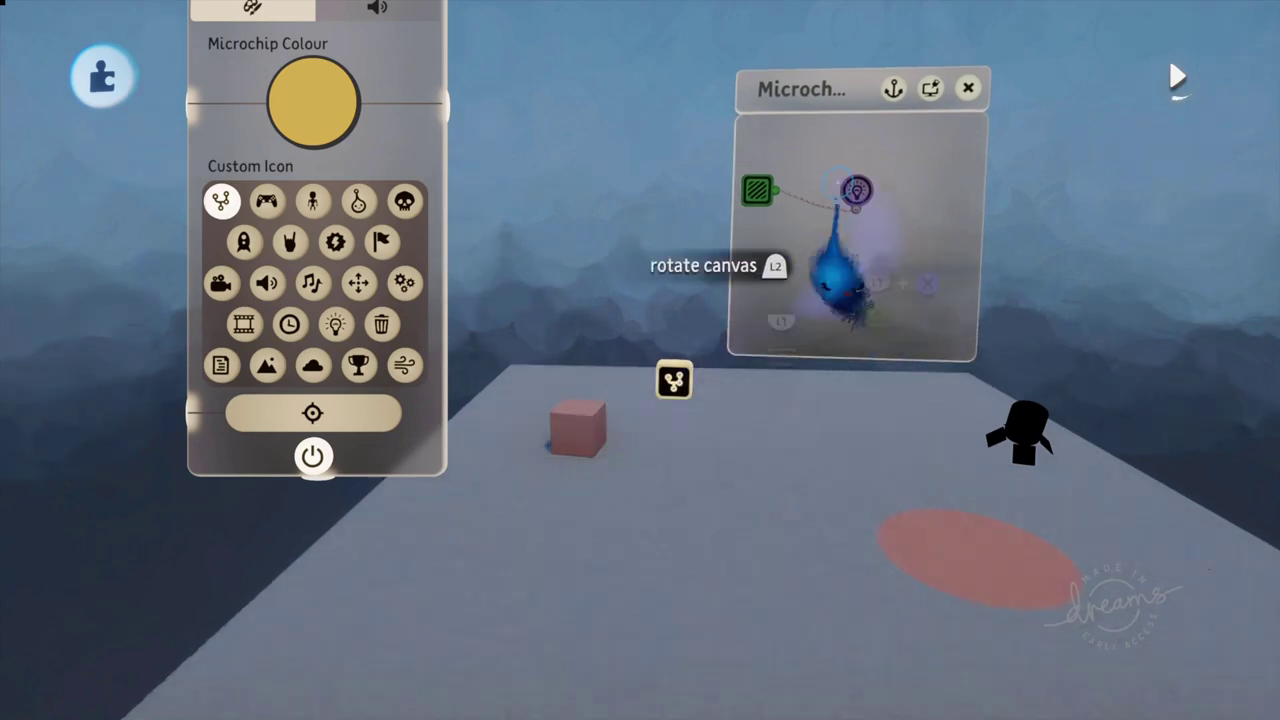
pyautogui.moveTo(883, 272); pyautogui.dragTo(852, 252)
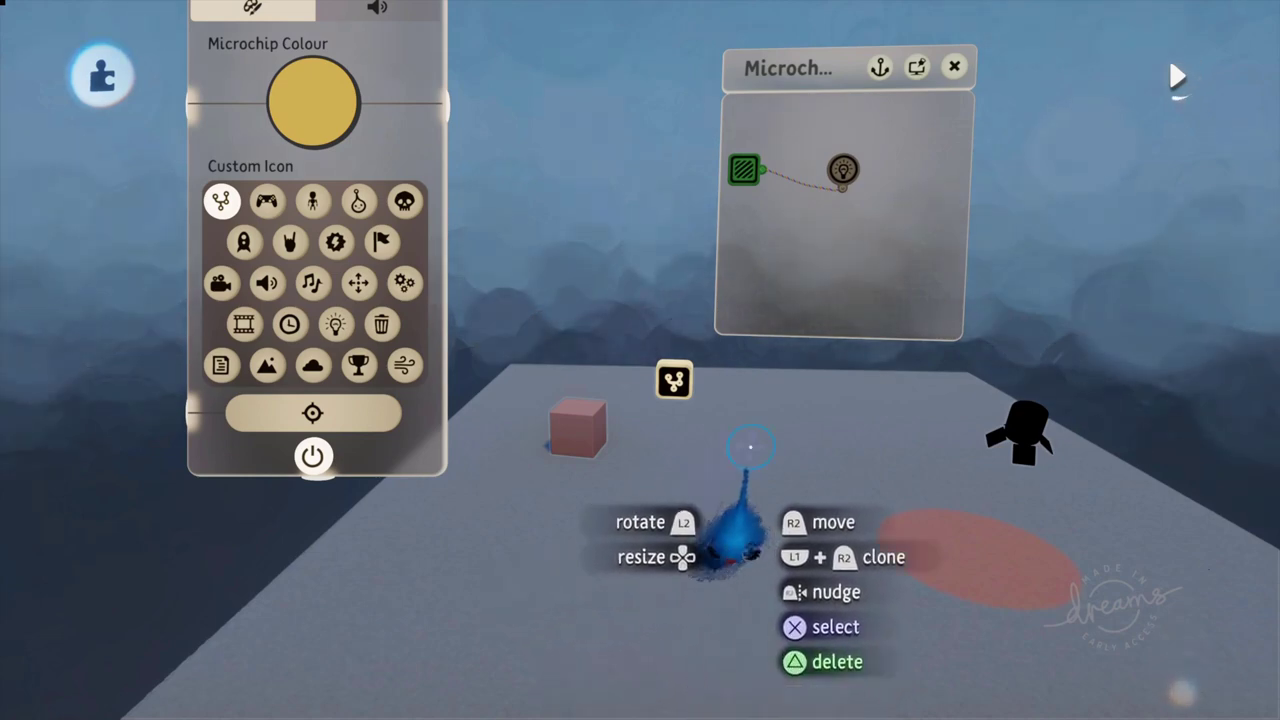
# Step: Rename the microchip "Light on", with its settings menu and canvas arranged side by side
pyautogui.moveTo(800, 309); pyautogui.dragTo(820, 426, button='middle')
pyautogui.moveTo(423, 145); pyautogui.dragTo(540, 213)
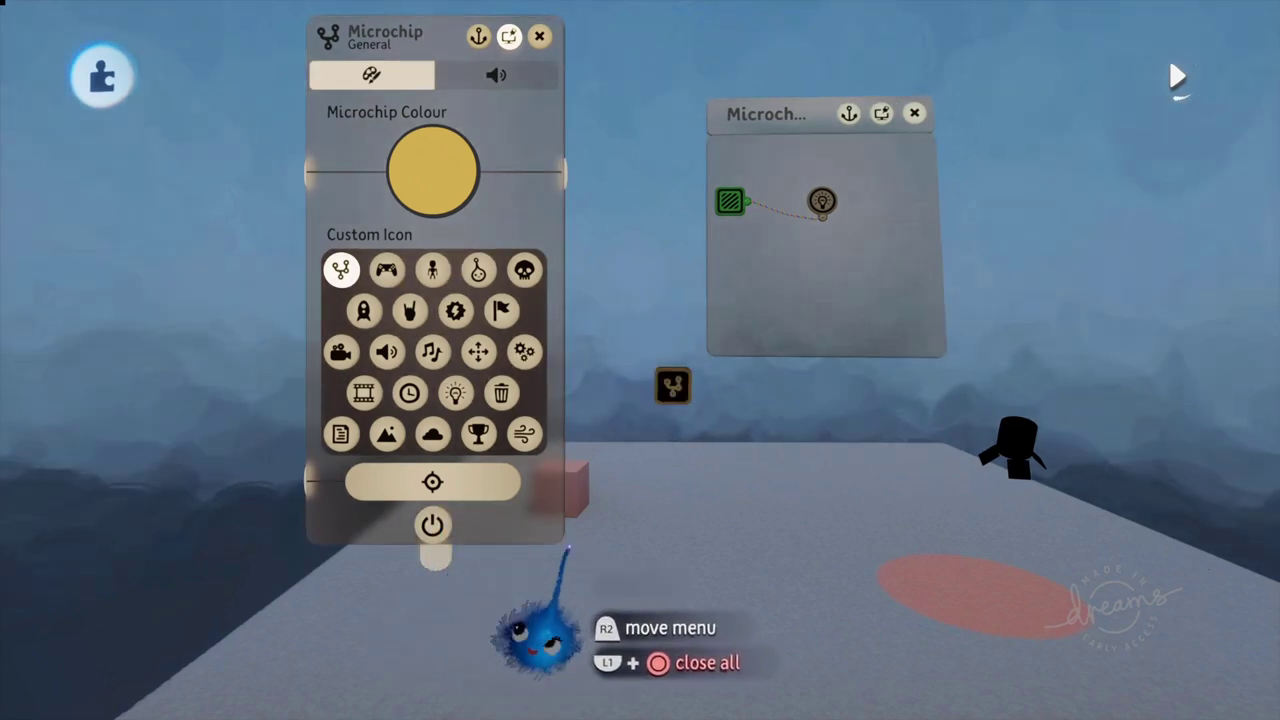
pyautogui.moveTo(549, 523); pyautogui.dragTo(576, 382)
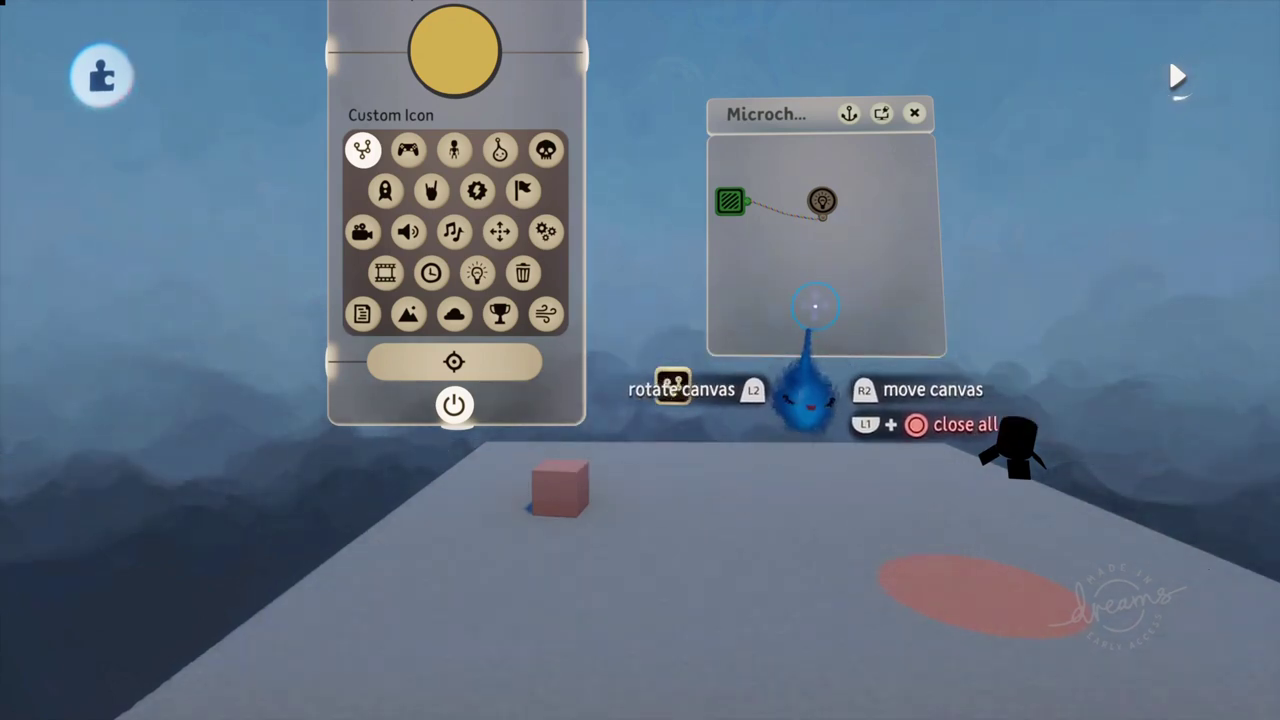
pyautogui.moveTo(820, 302)
pyautogui.mouseDown()
pyautogui.moveTo(832, 331)
pyautogui.moveTo(832, 315)
pyautogui.mouseUp()
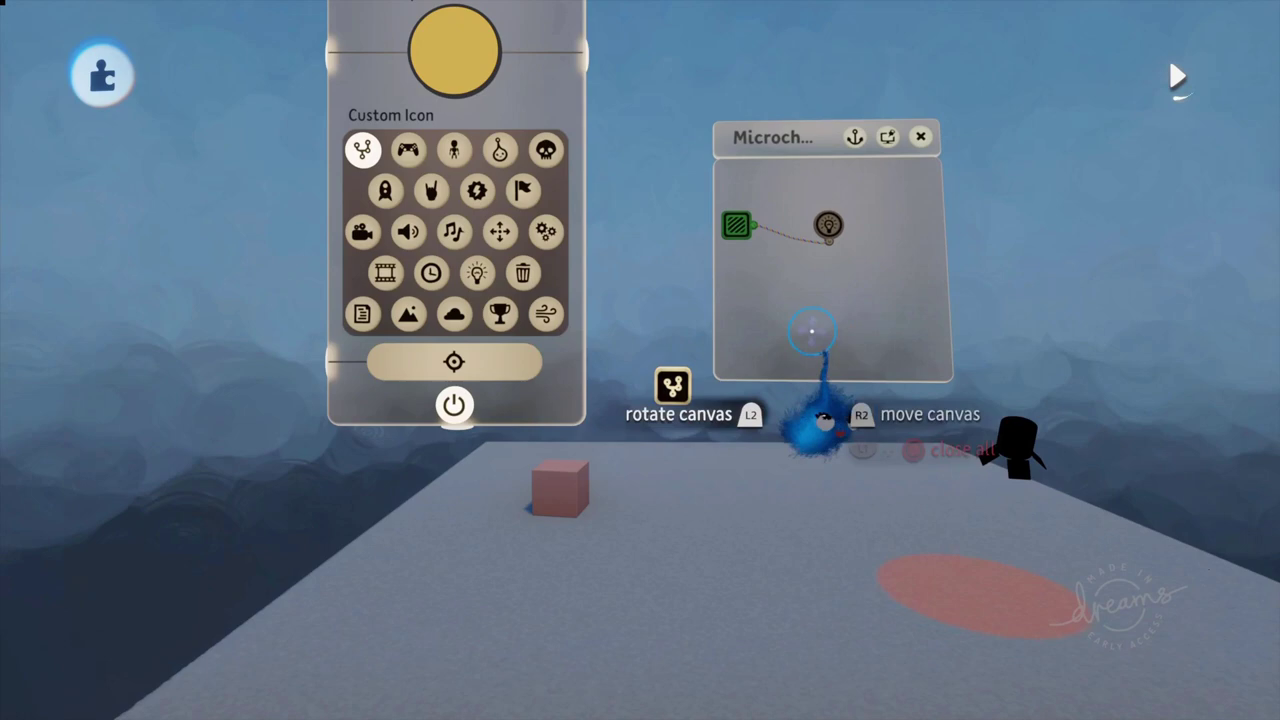
pyautogui.moveTo(567, 383); pyautogui.dragTo(618, 504)
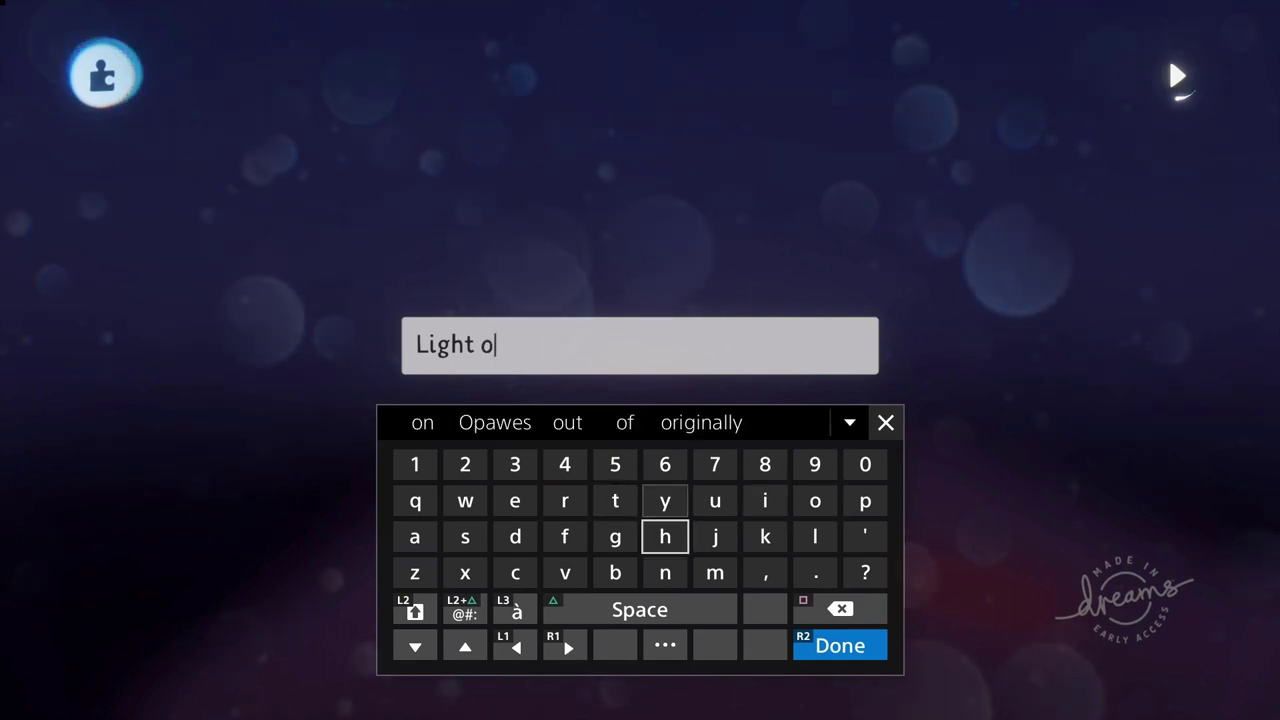
pyautogui.press('Return')
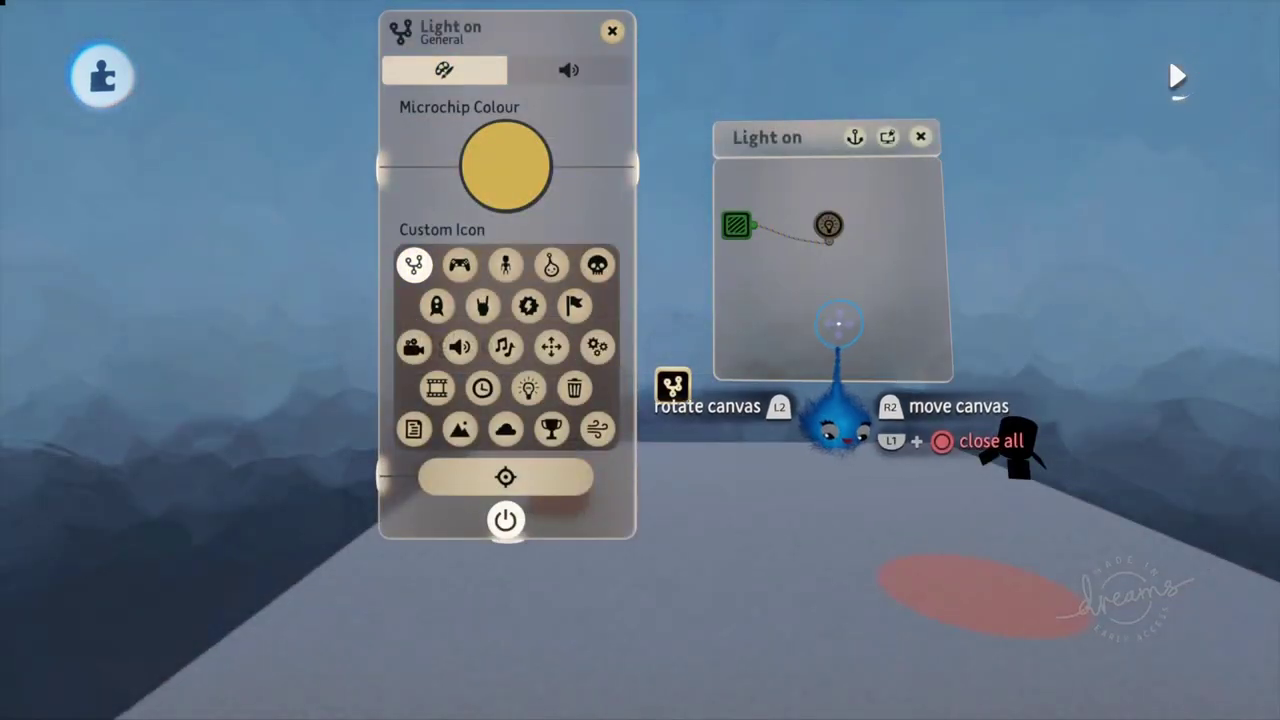
# Step: Set the microchip's colour to red and its custom icon to the light bulb
pyautogui.moveTo(503, 128); pyautogui.dragTo(540, 144)
pyautogui.moveTo(535, 257); pyautogui.dragTo(600, 282)
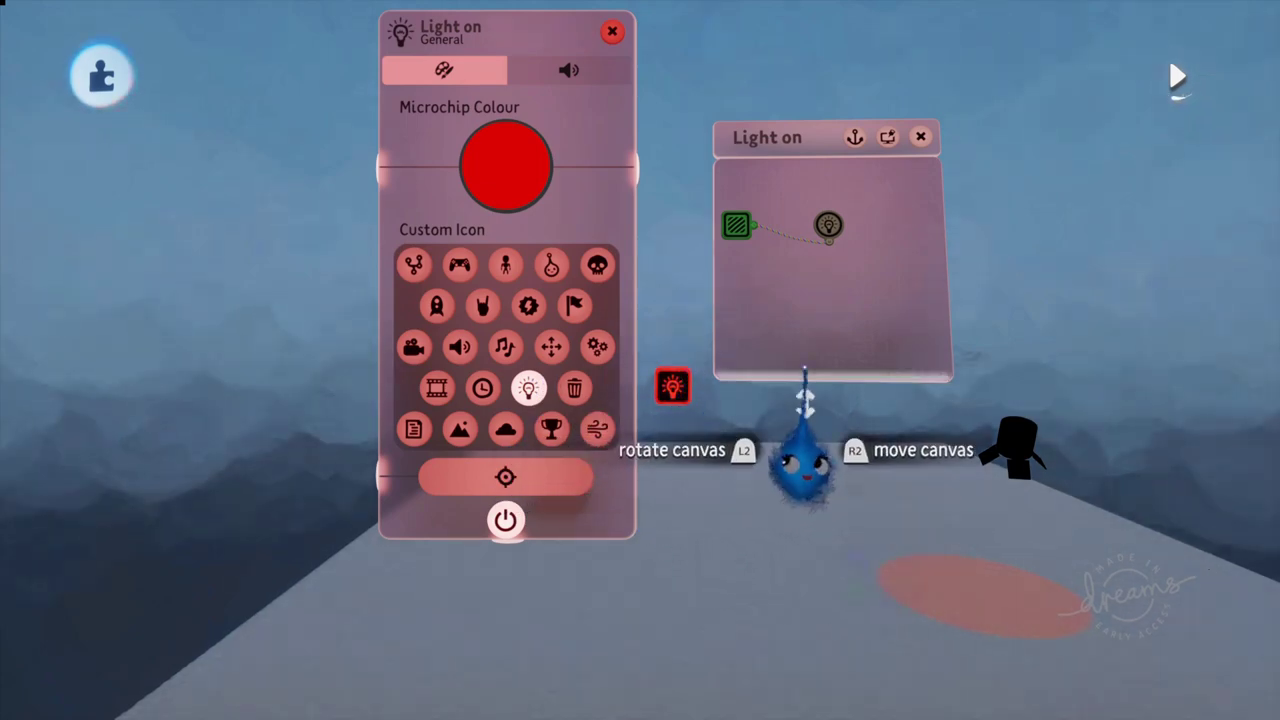
pyautogui.moveTo(615, 467); pyautogui.dragTo(521, 484)
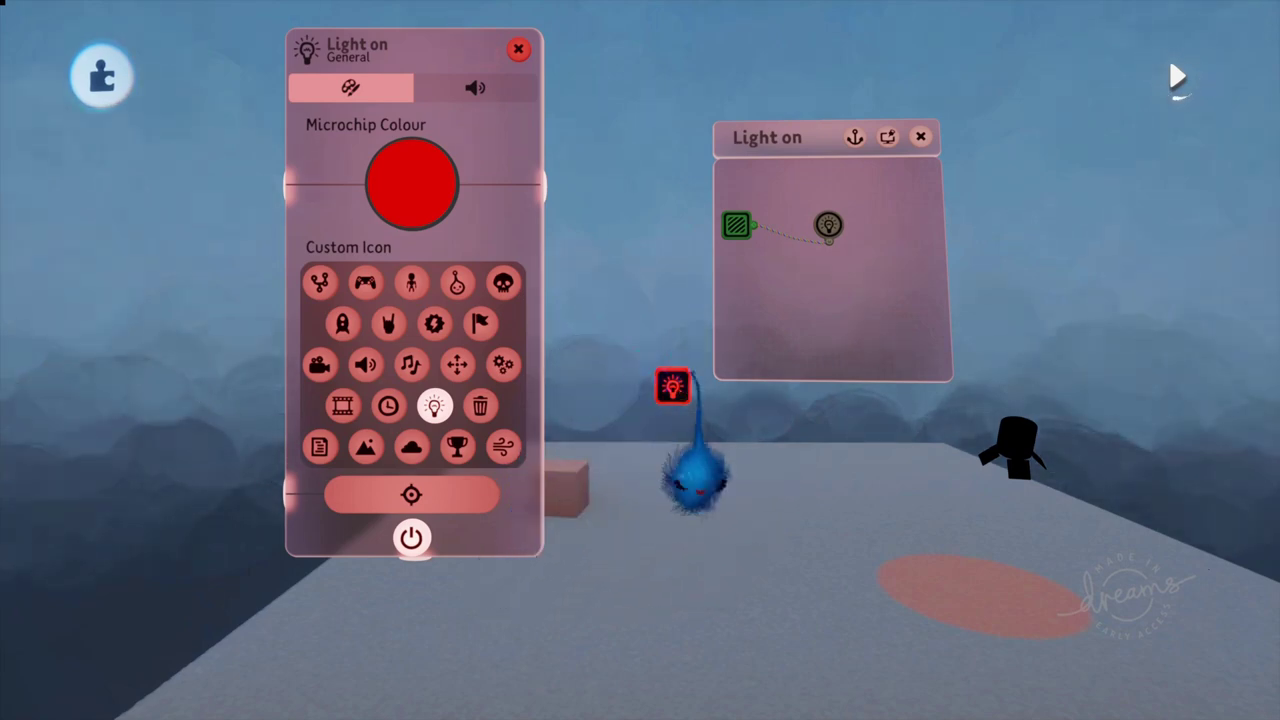
# Step: Move the microchip with its canvas down to the cube and back above it, and reopen its settings menu clear of the canvas
pyautogui.moveTo(660, 386)
pyautogui.mouseDown()
pyautogui.moveTo(729, 349)
pyautogui.moveTo(654, 374)
pyautogui.moveTo(686, 392)
pyautogui.moveTo(675, 405)
pyautogui.mouseUp()
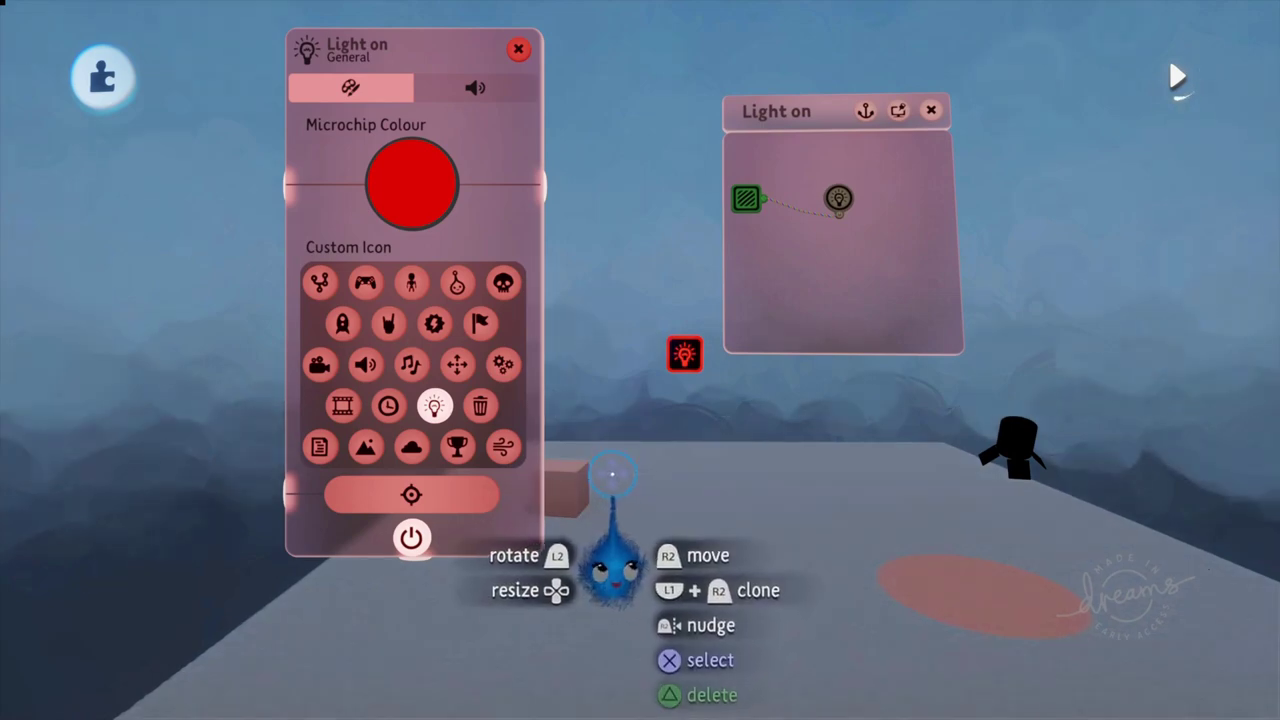
pyautogui.click(518, 49)
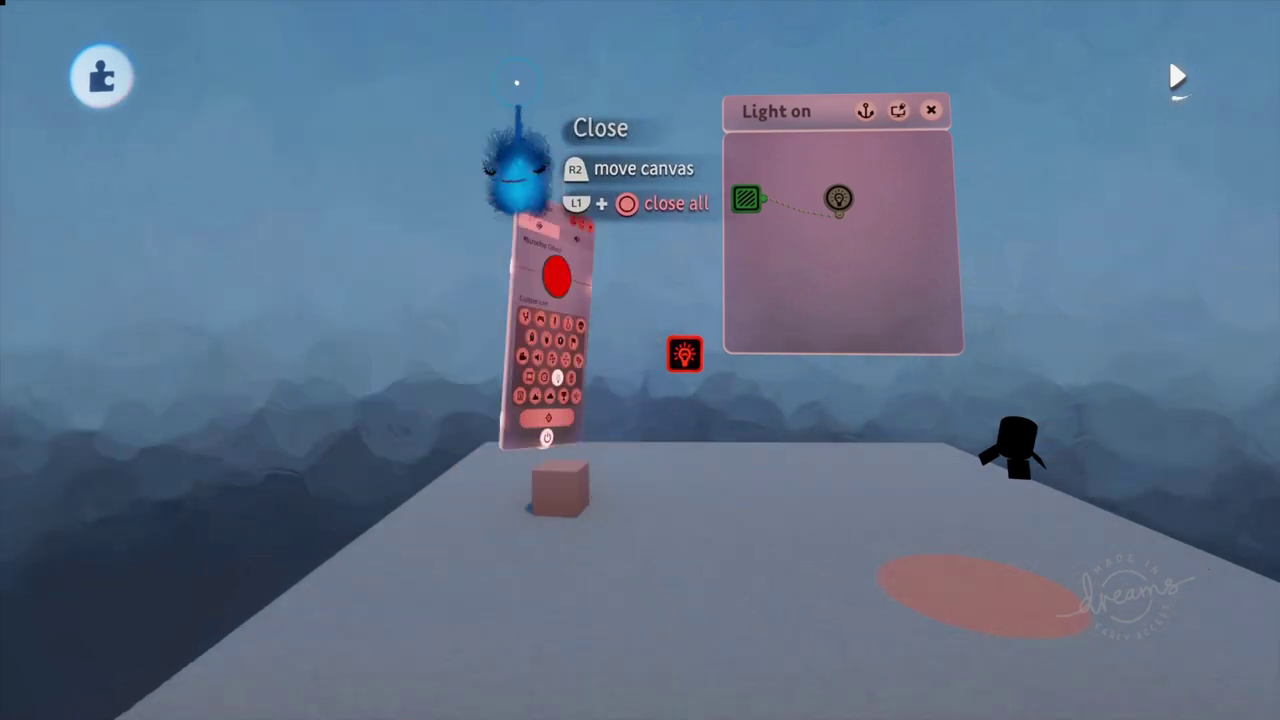
pyautogui.moveTo(683, 354)
pyautogui.mouseDown()
pyautogui.moveTo(571, 434)
pyautogui.moveTo(545, 497)
pyautogui.moveTo(554, 543)
pyautogui.moveTo(591, 600)
pyautogui.mouseUp()
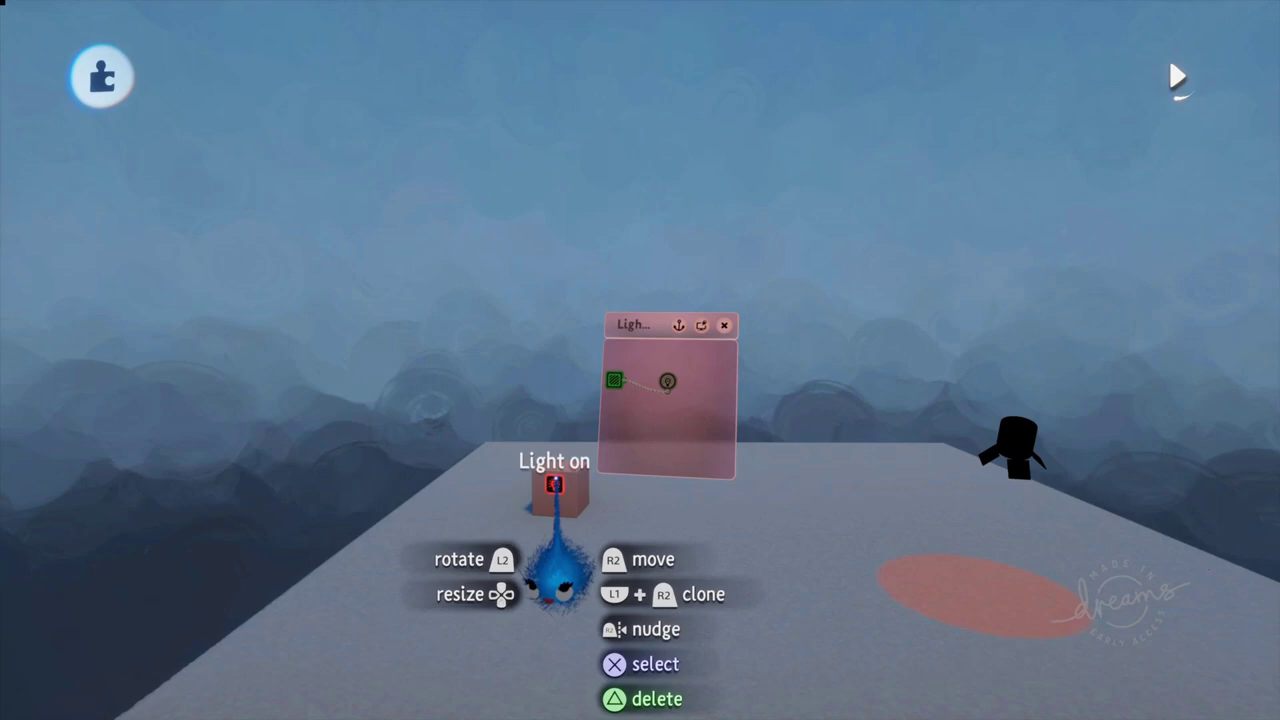
pyautogui.moveTo(554, 485); pyautogui.dragTo(587, 295)
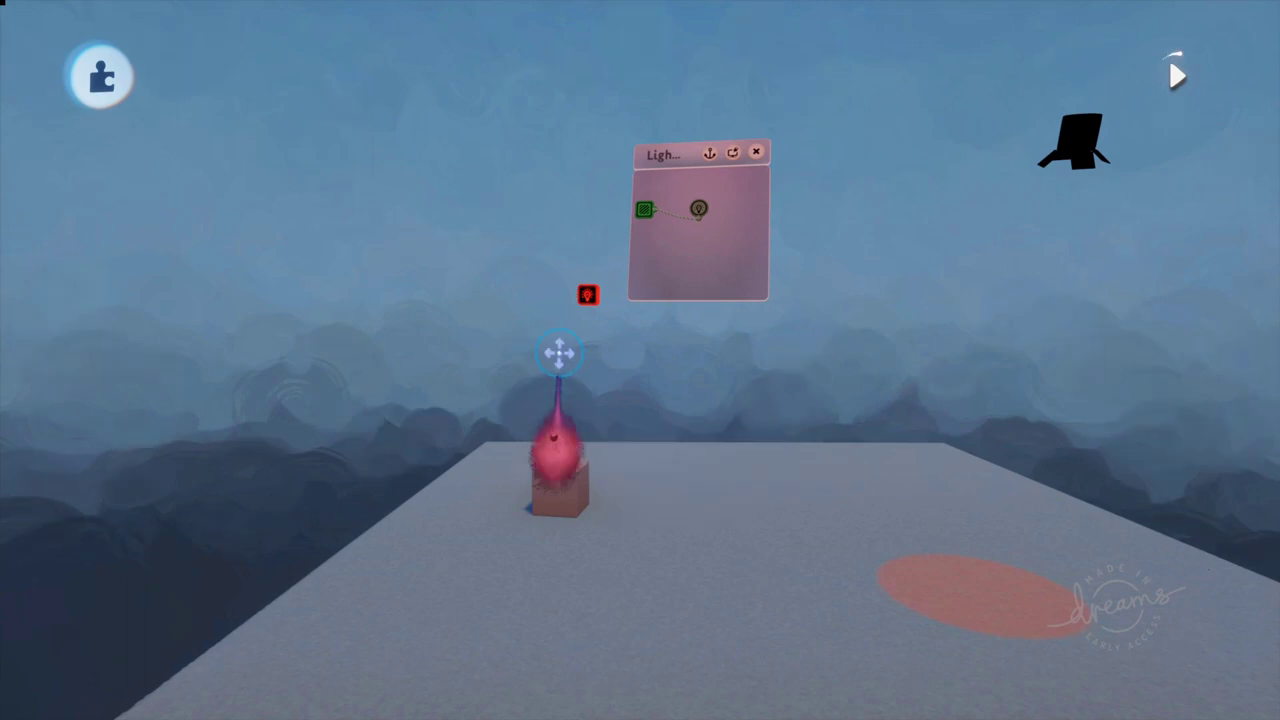
pyautogui.click(592, 297)
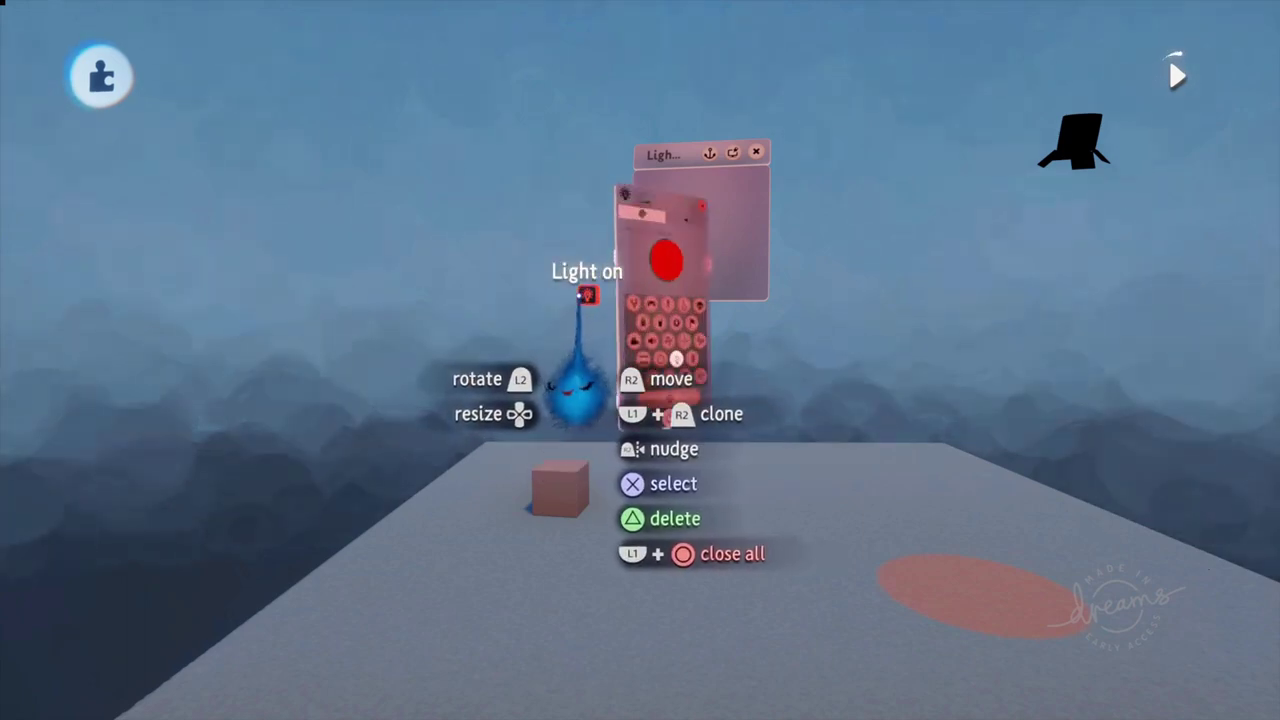
pyautogui.moveTo(660, 270); pyautogui.dragTo(149, 126)
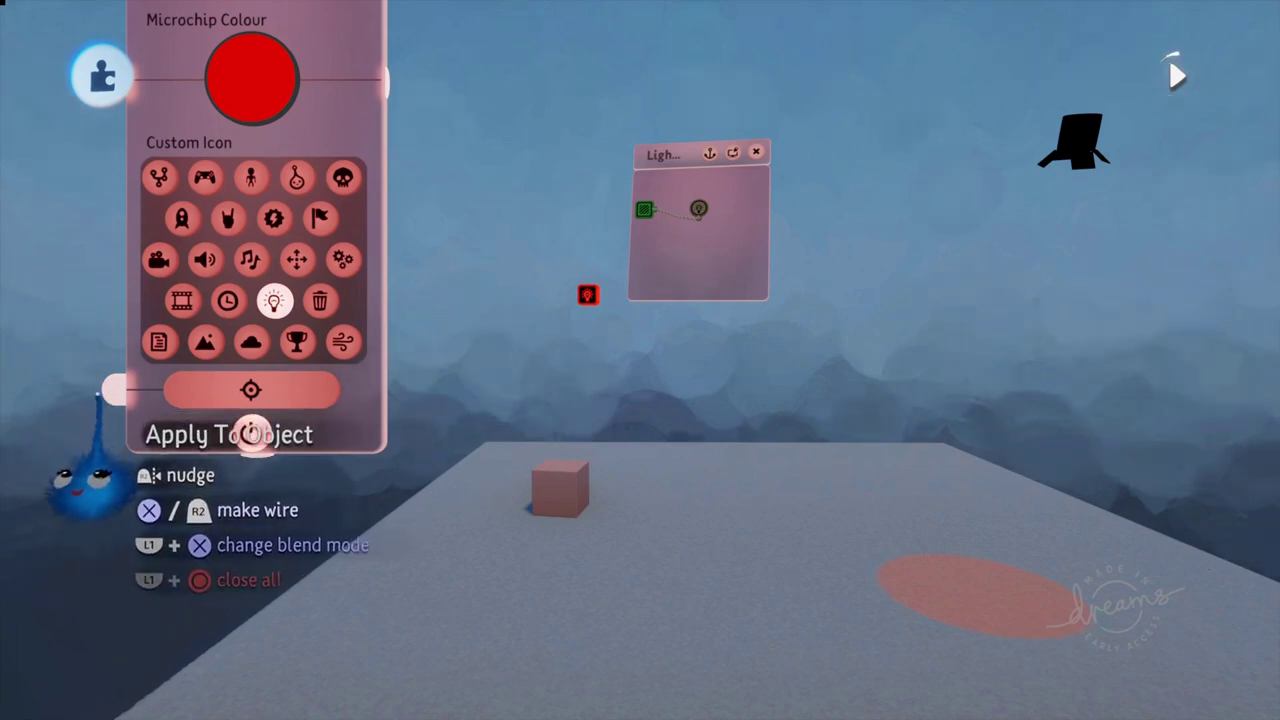
# Step: Wire the microchip's Apply To Object output to the cube, and delete that wire
pyautogui.click(115, 389)
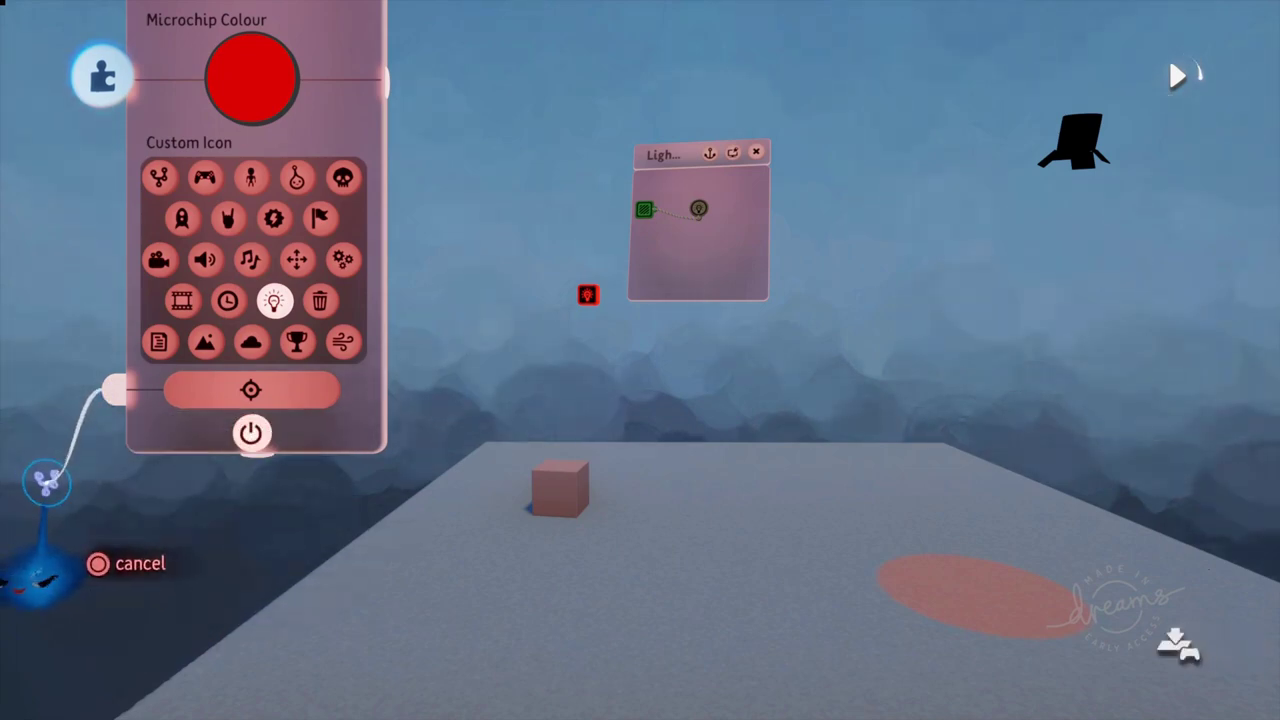
pyautogui.click(552, 488)
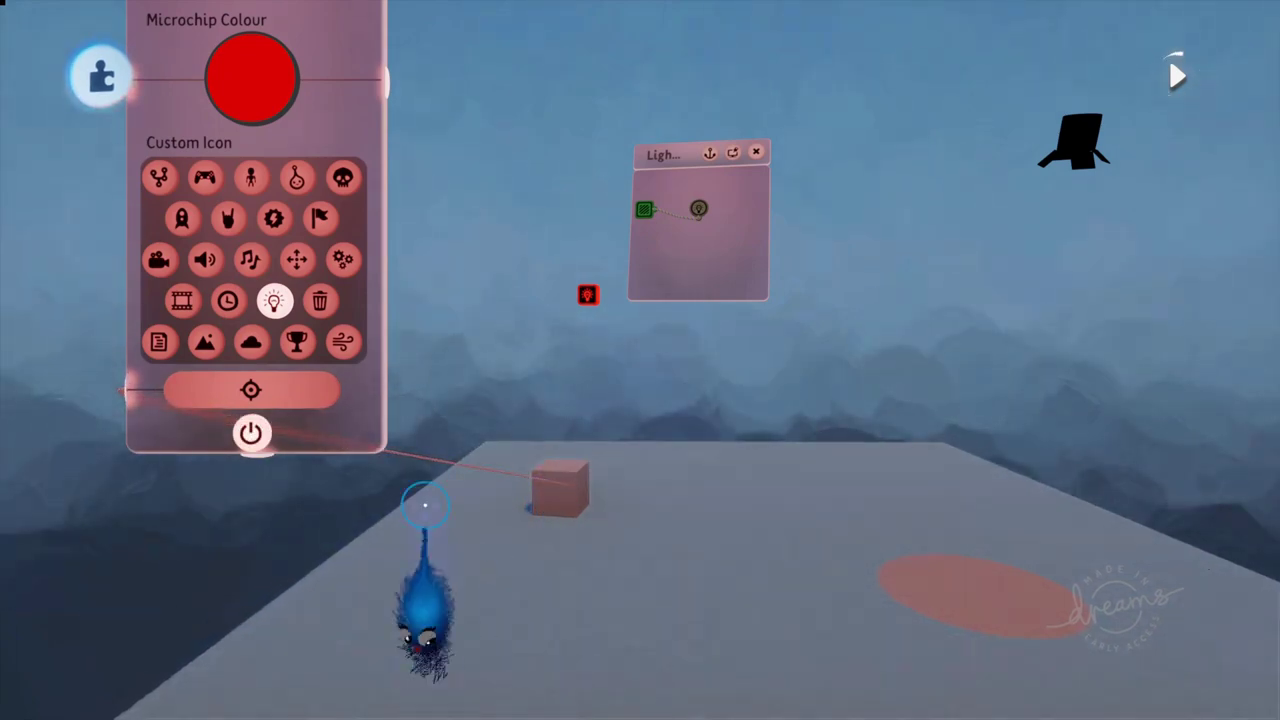
pyautogui.moveTo(386, 452); pyautogui.dragTo(486, 314)
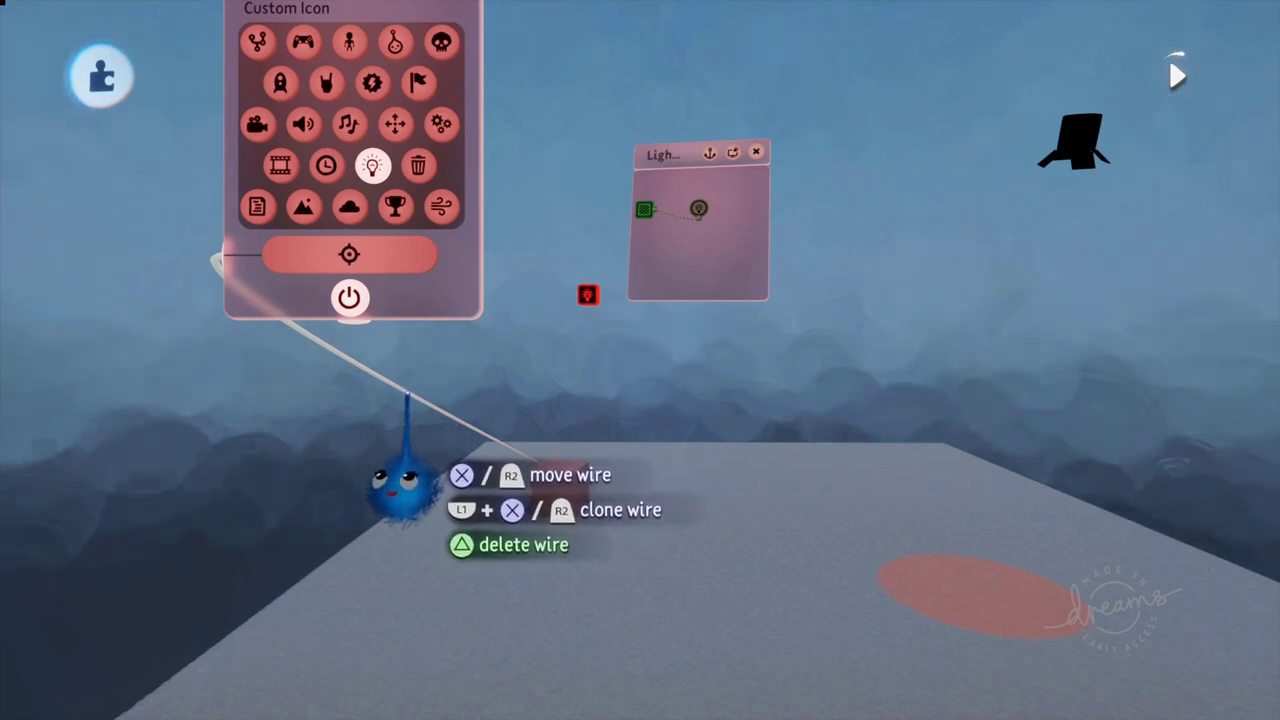
pyautogui.press('Delete')
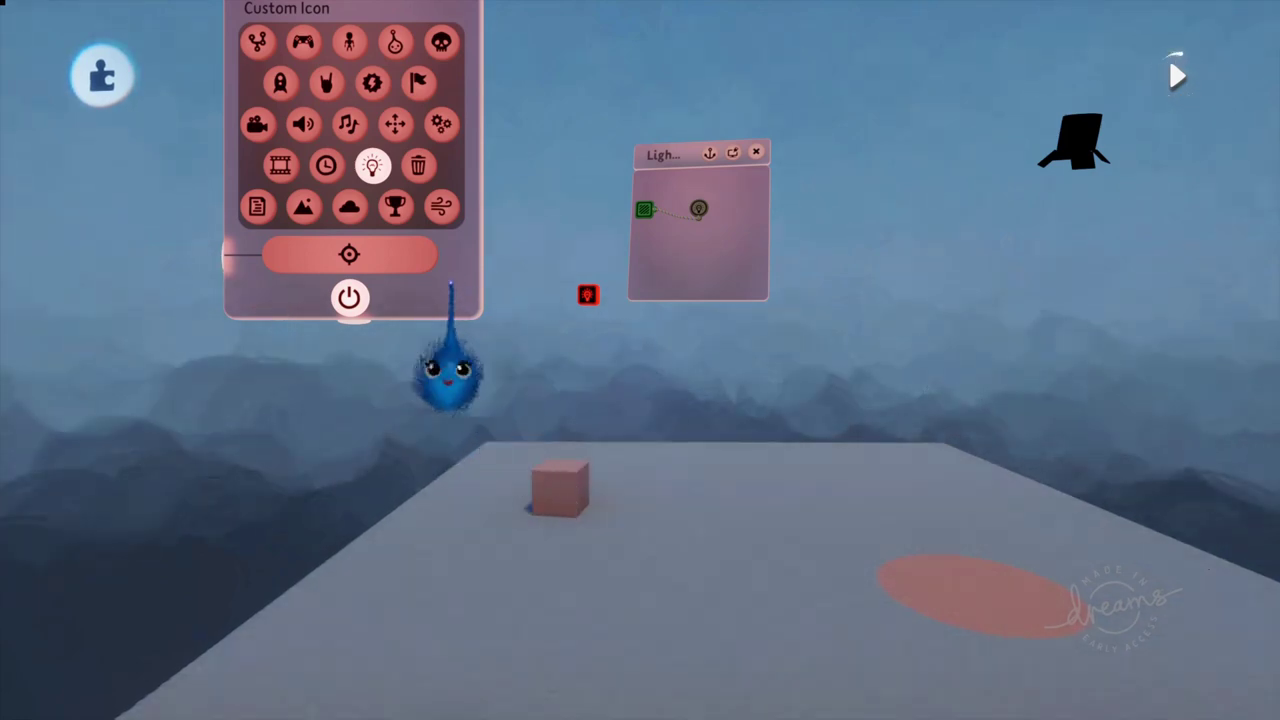
# Step: Shift the microchip slightly down with its canvas, and show its audio settings in the fully visible settings menu
pyautogui.moveTo(451, 285); pyautogui.dragTo(432, 515)
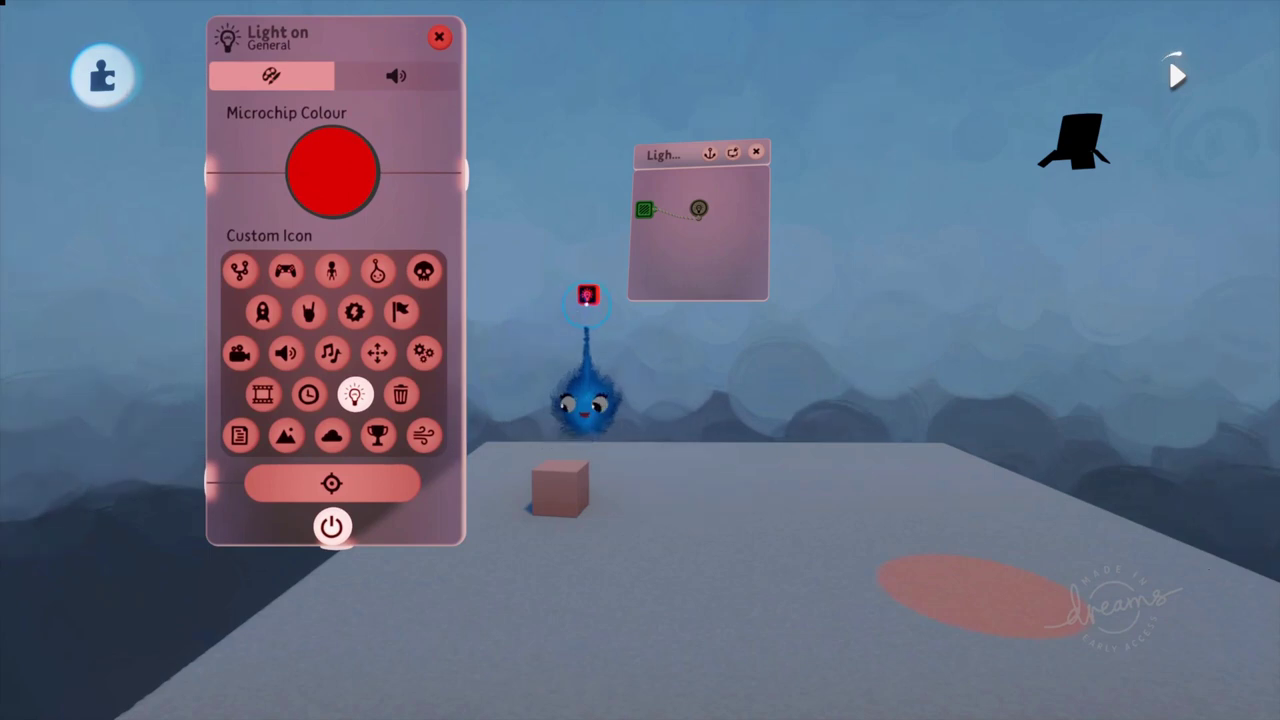
pyautogui.moveTo(587, 293); pyautogui.dragTo(621, 337)
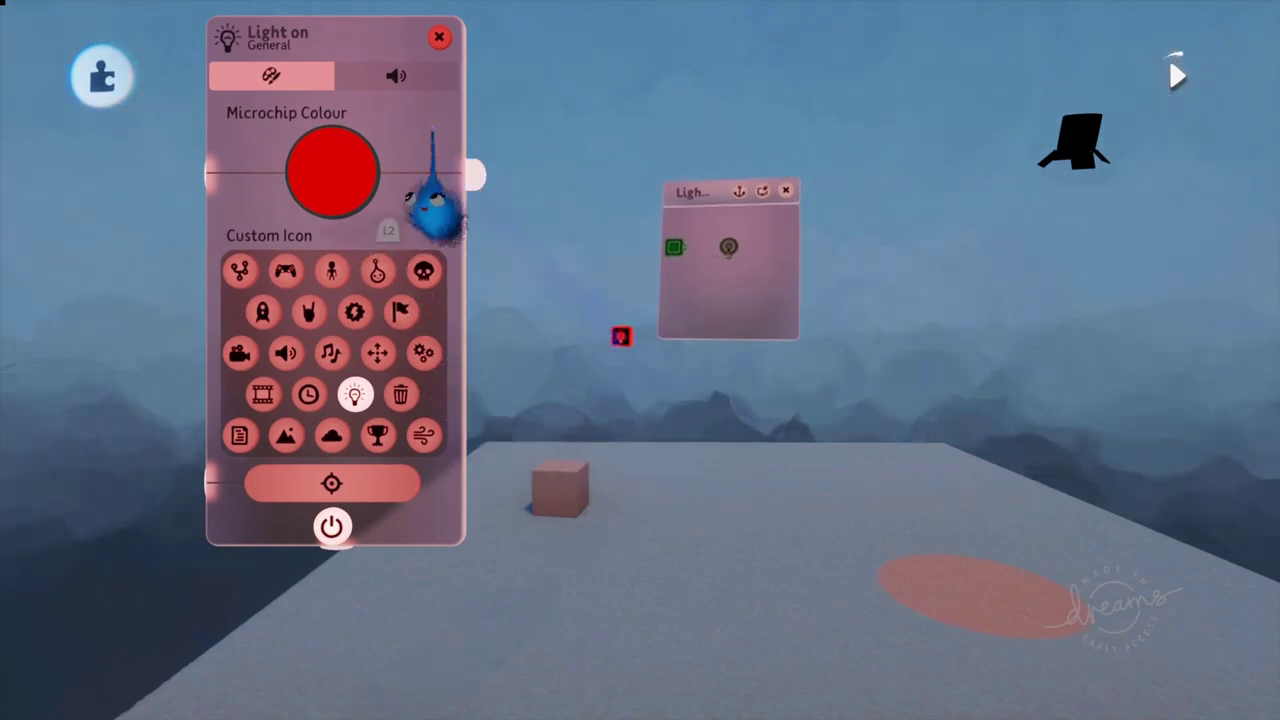
pyautogui.click(405, 76)
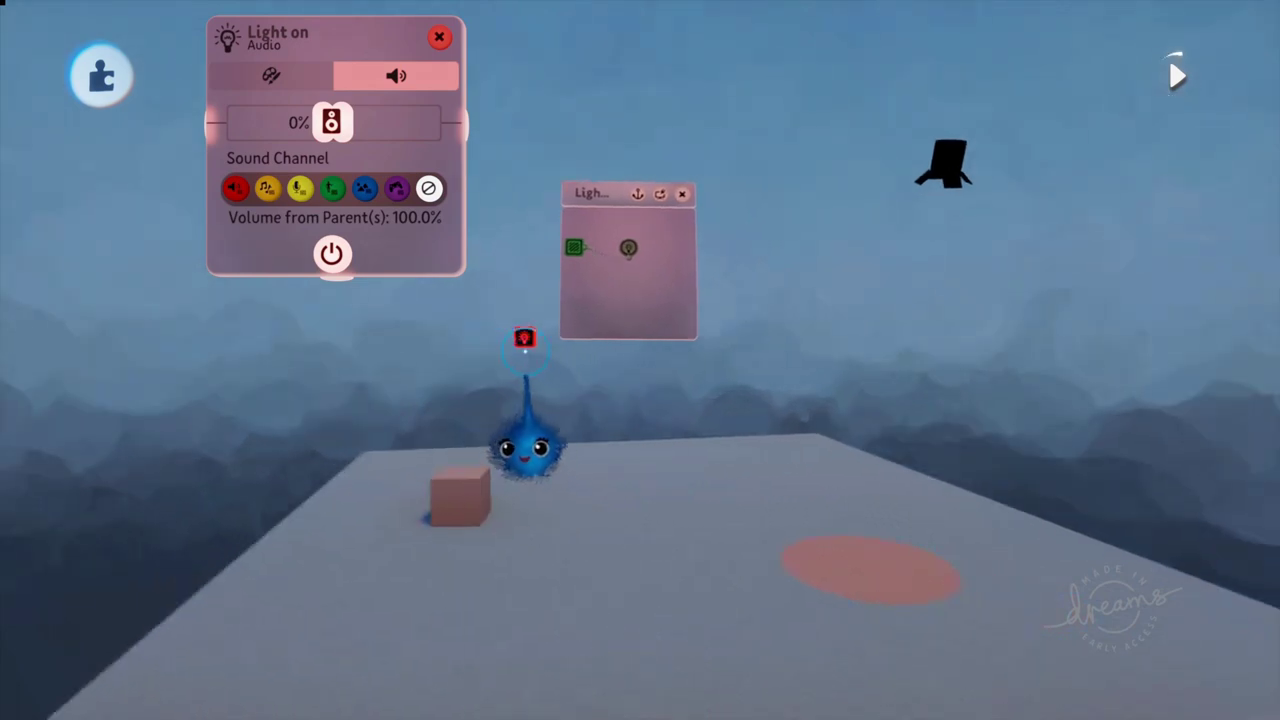
# Step: Search the sound effects in Sound Mode for the Police Siren Slow Loop and stamp it into the microchip's canvas below the existing gadgets
pyautogui.press('square')
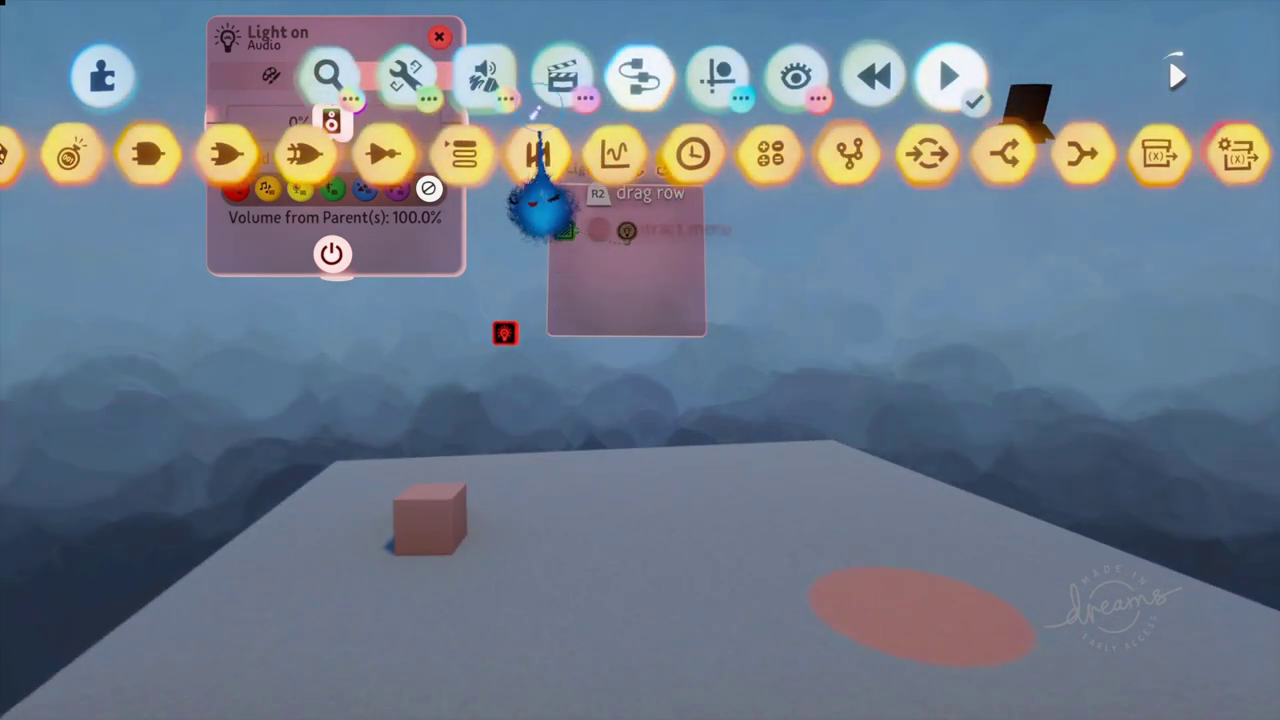
pyautogui.click(482, 88)
pyautogui.click(697, 154)
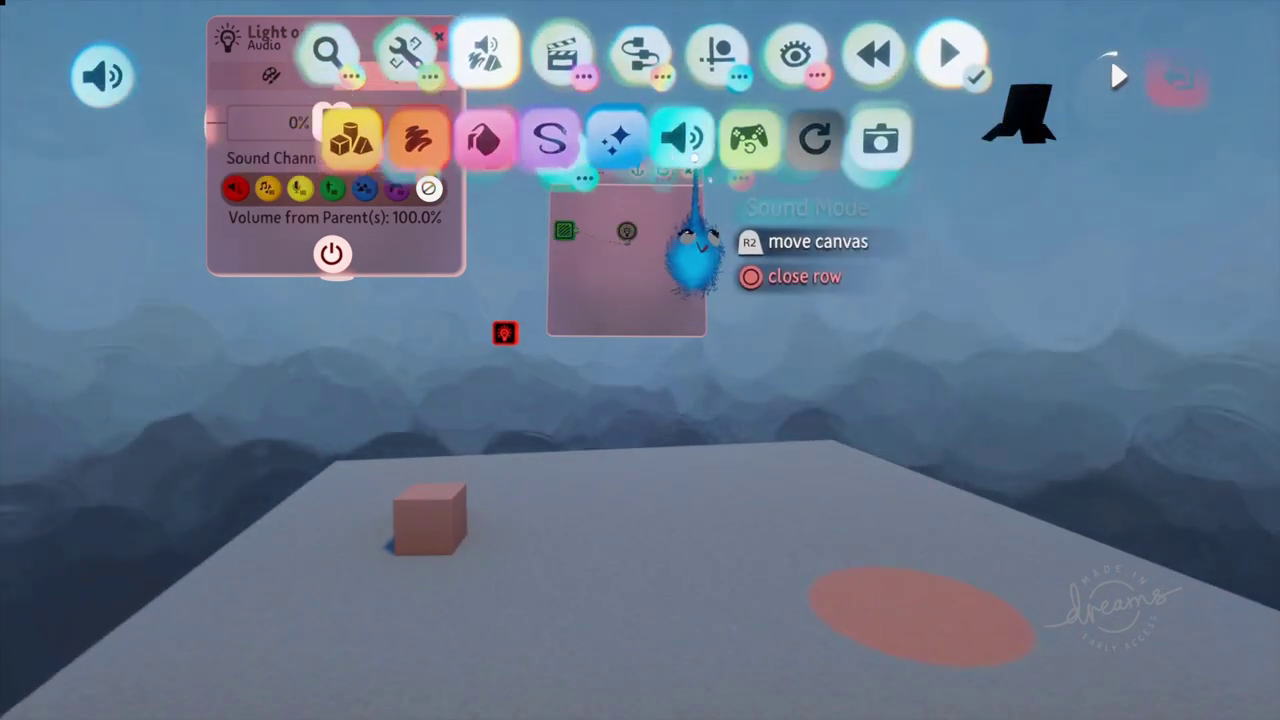
pyautogui.click(410, 78)
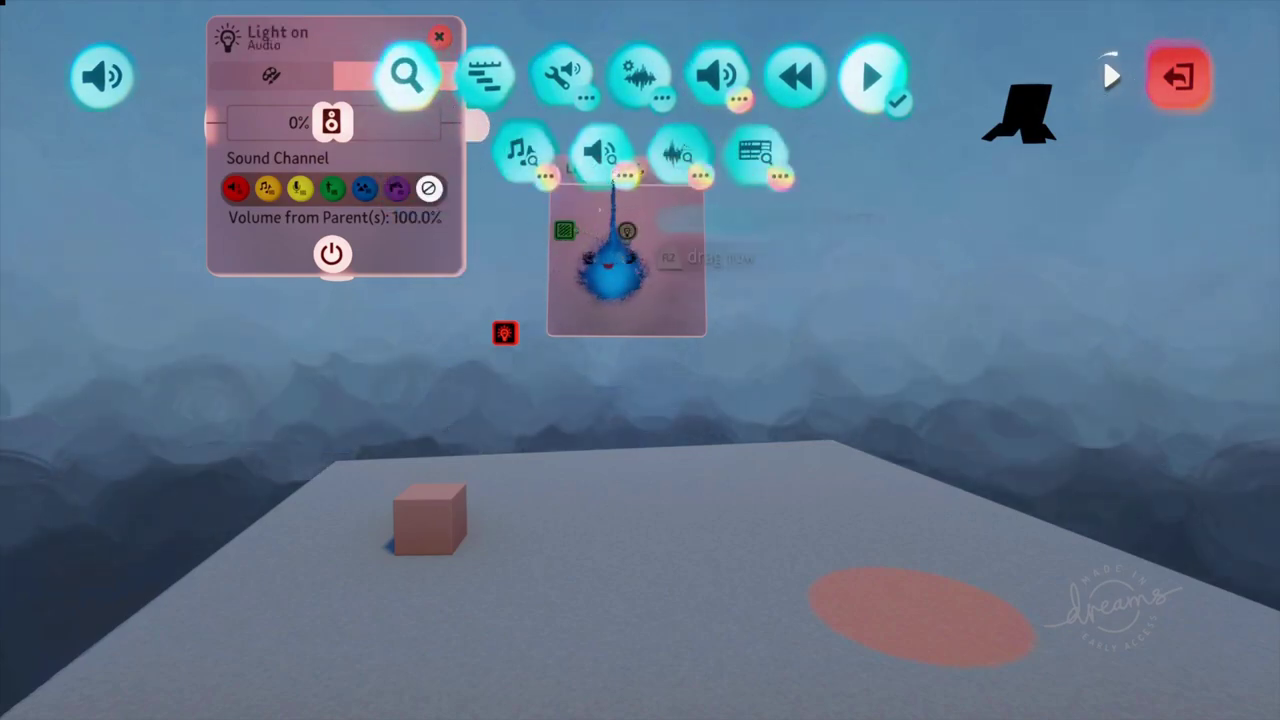
pyautogui.click(601, 148)
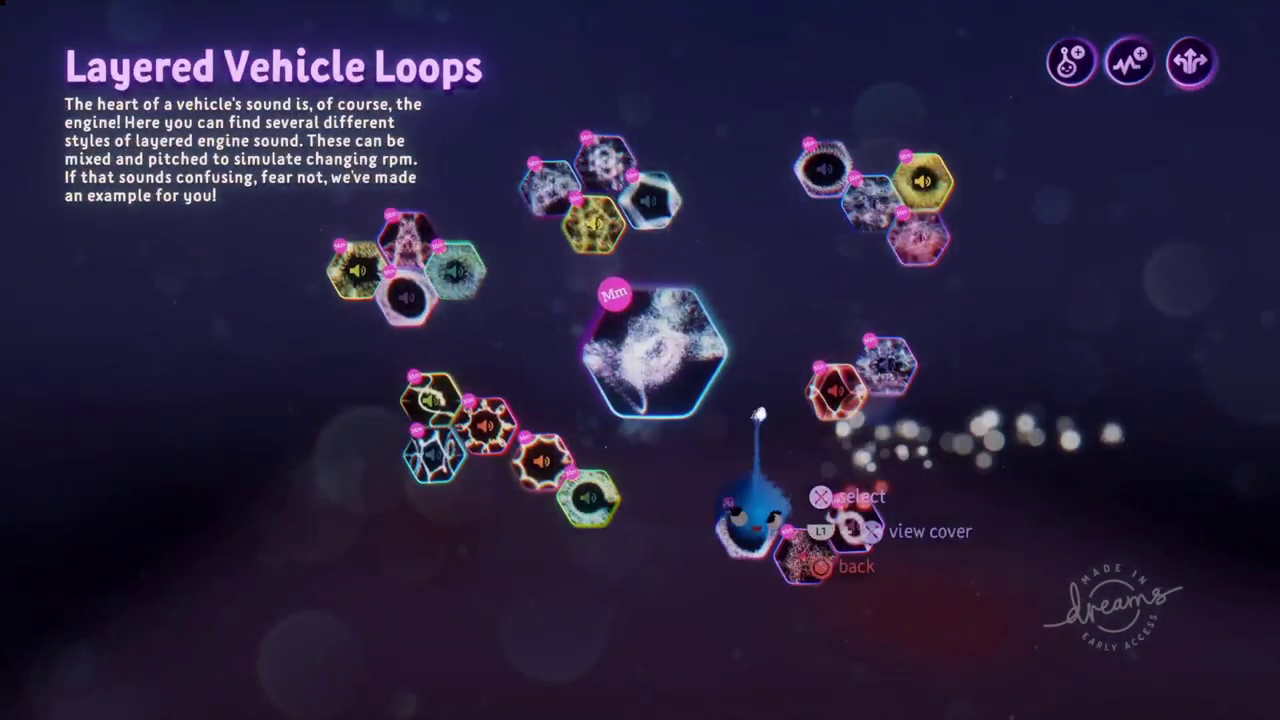
pyautogui.click(850, 378)
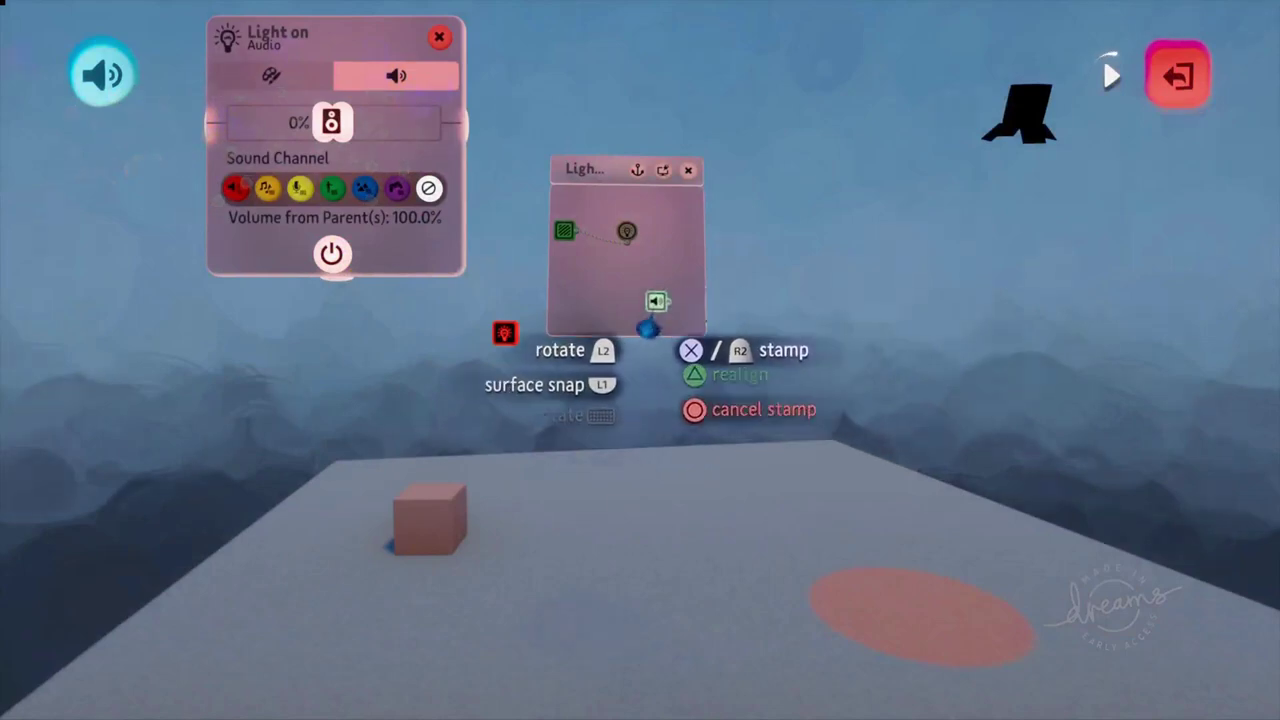
pyautogui.click(624, 318)
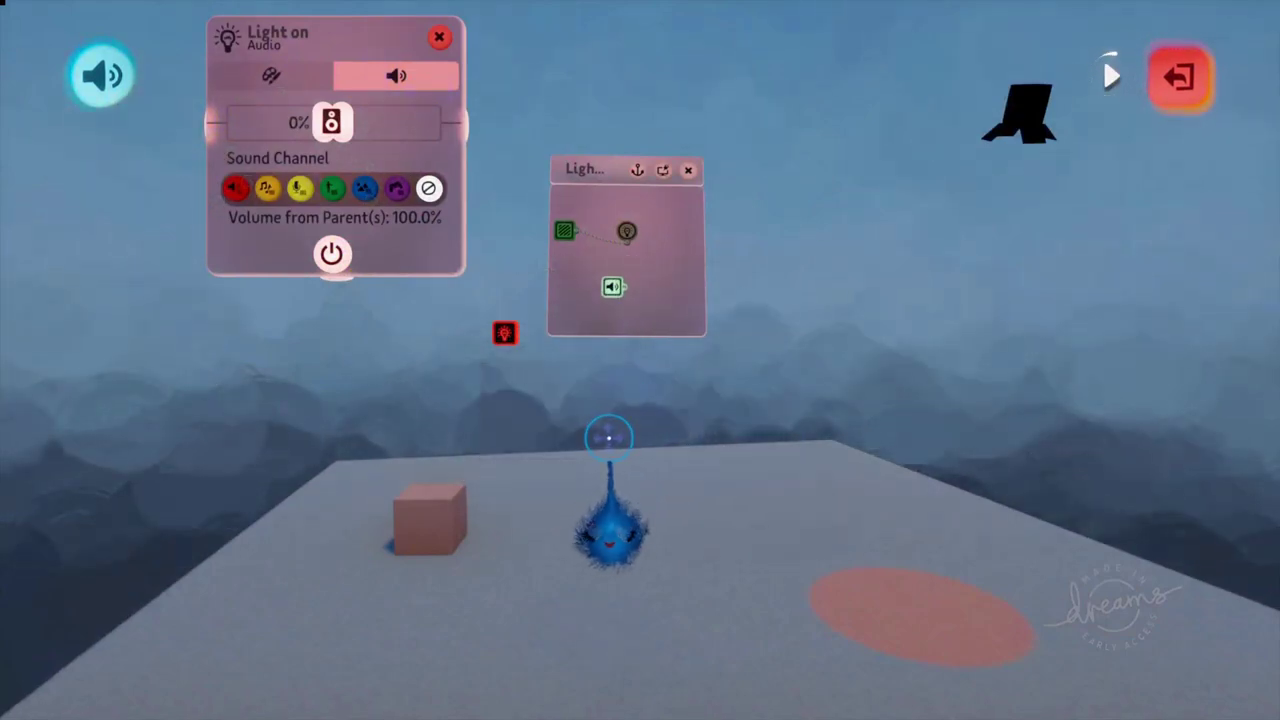
# Step: Wire the trigger zone's Detected output to the power input of the siren sound gadget inside the microchip
pyautogui.scroll(5, 609, 415)
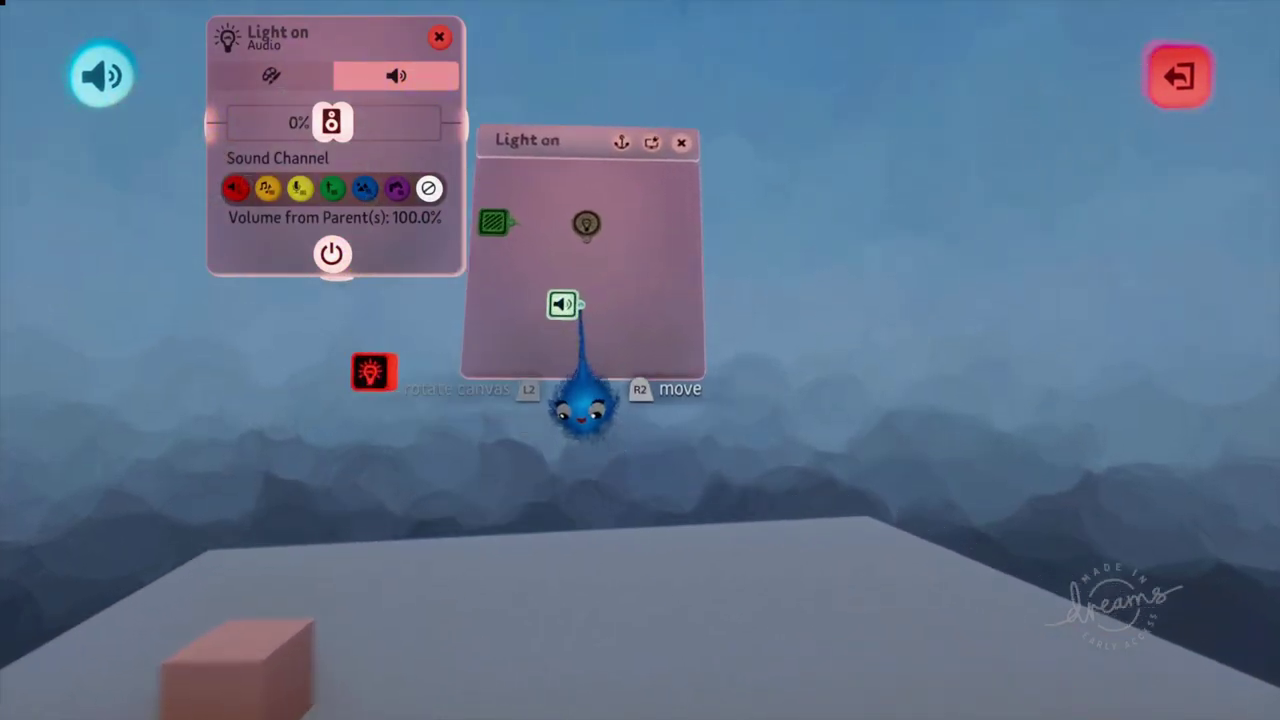
pyautogui.moveTo(508, 268); pyautogui.dragTo(569, 272)
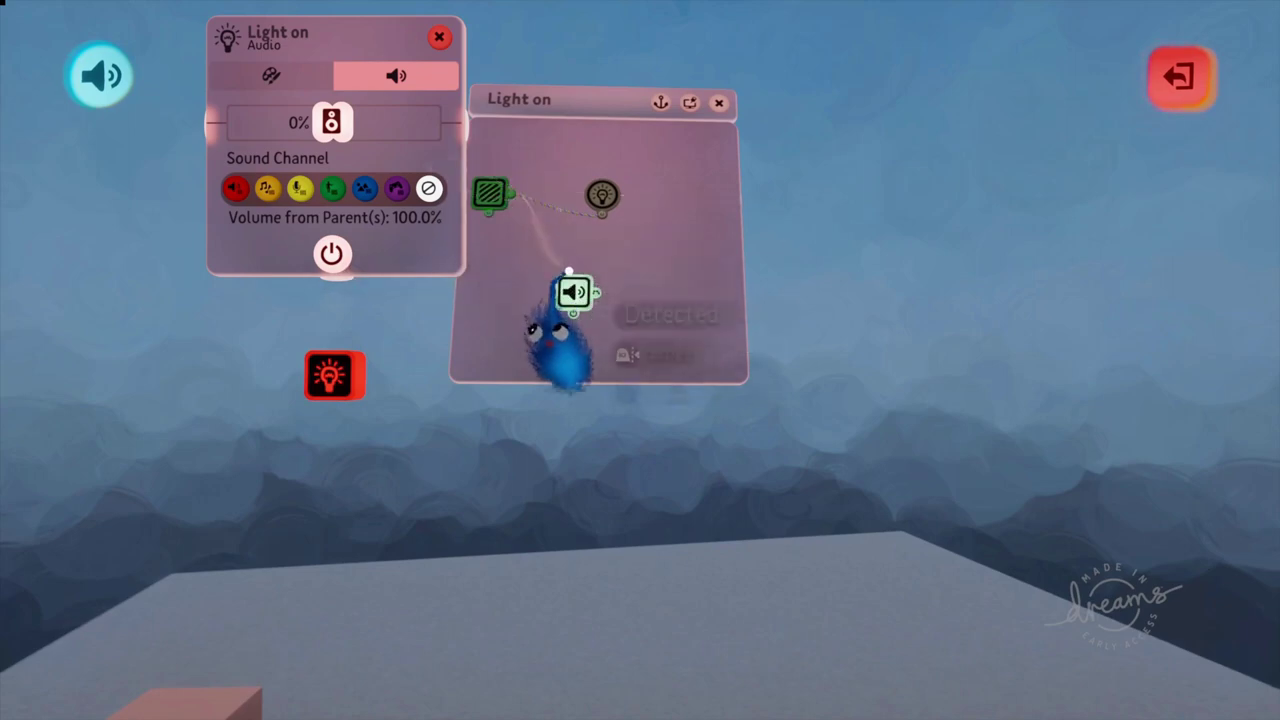
pyautogui.scroll(-5, 580, 345)
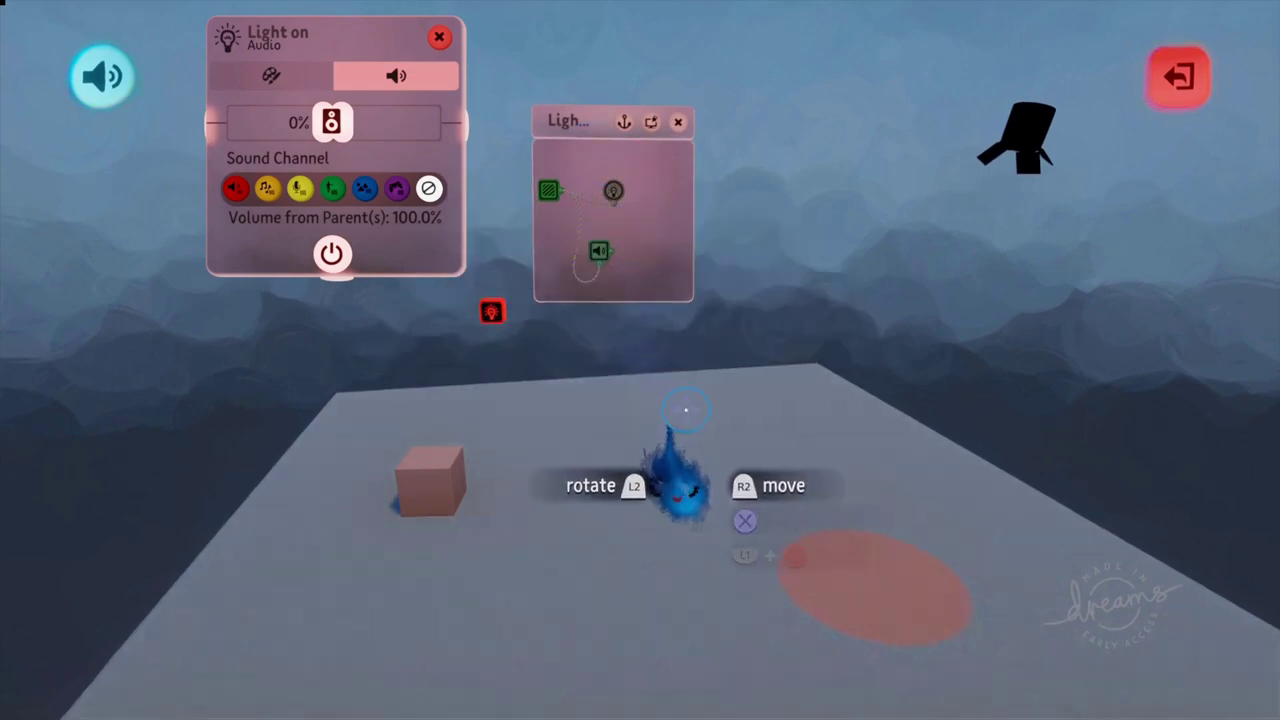
# Step: Move the trigger zone's detection sphere down onto the red circle on the floor, and deselect the zone
pyautogui.moveTo(686, 414); pyautogui.dragTo(737, 487, button='middle')
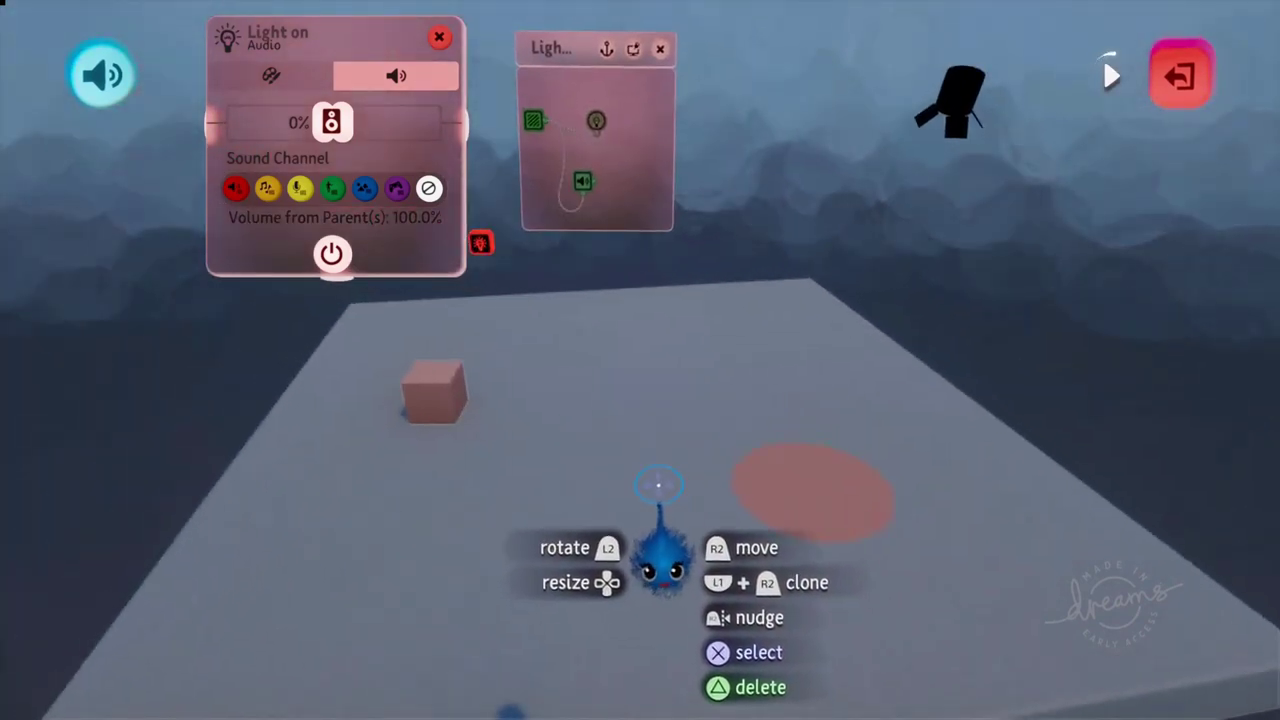
pyautogui.click(534, 121)
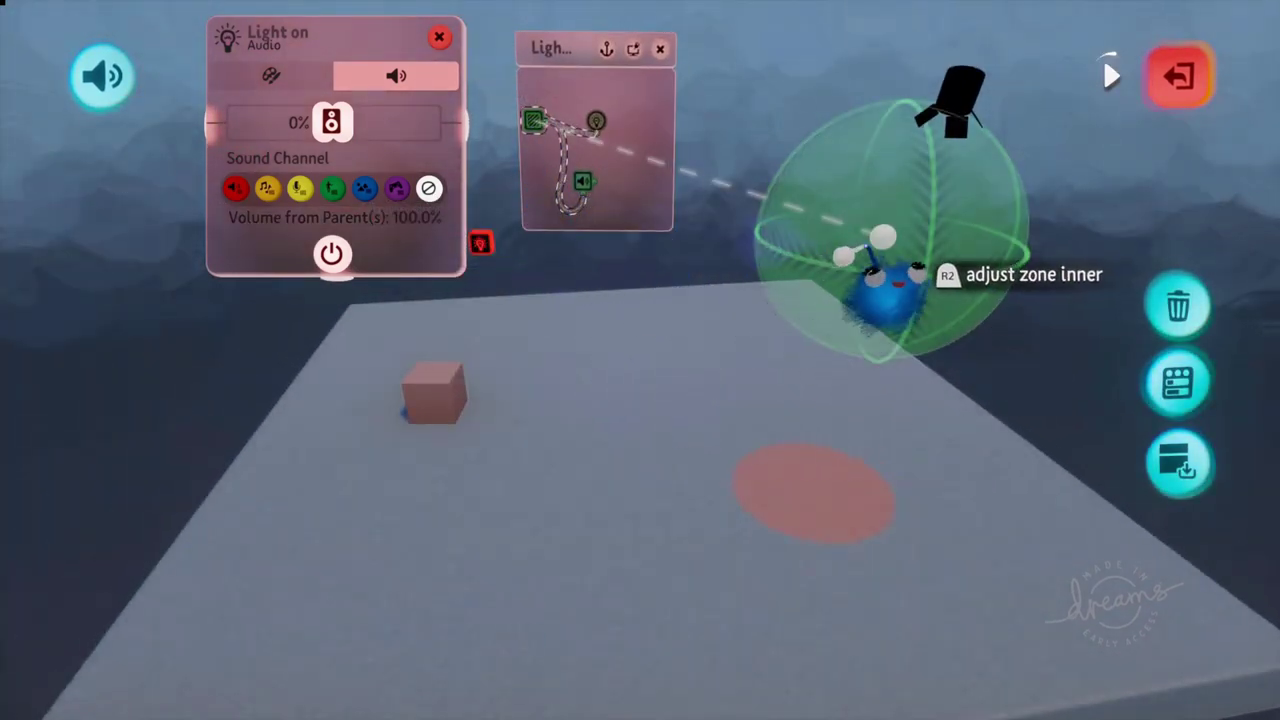
pyautogui.moveTo(857, 337); pyautogui.dragTo(838, 482)
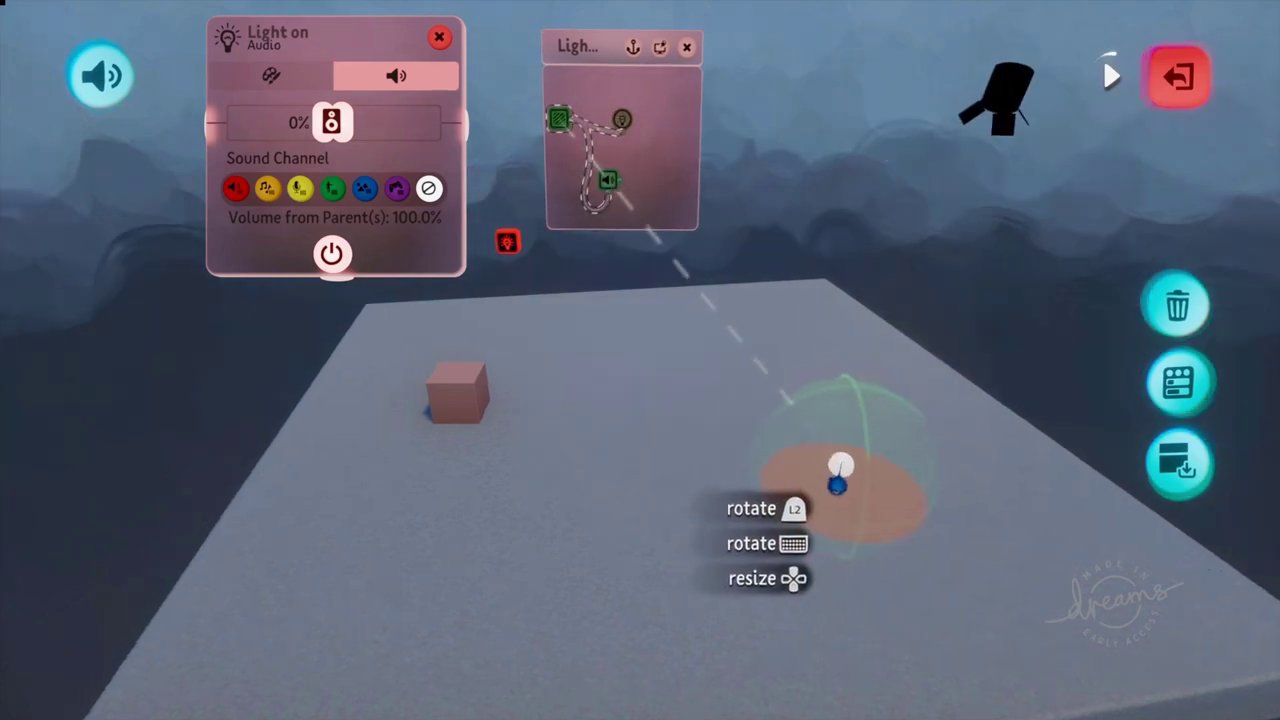
pyautogui.scroll(5, 857, 471)
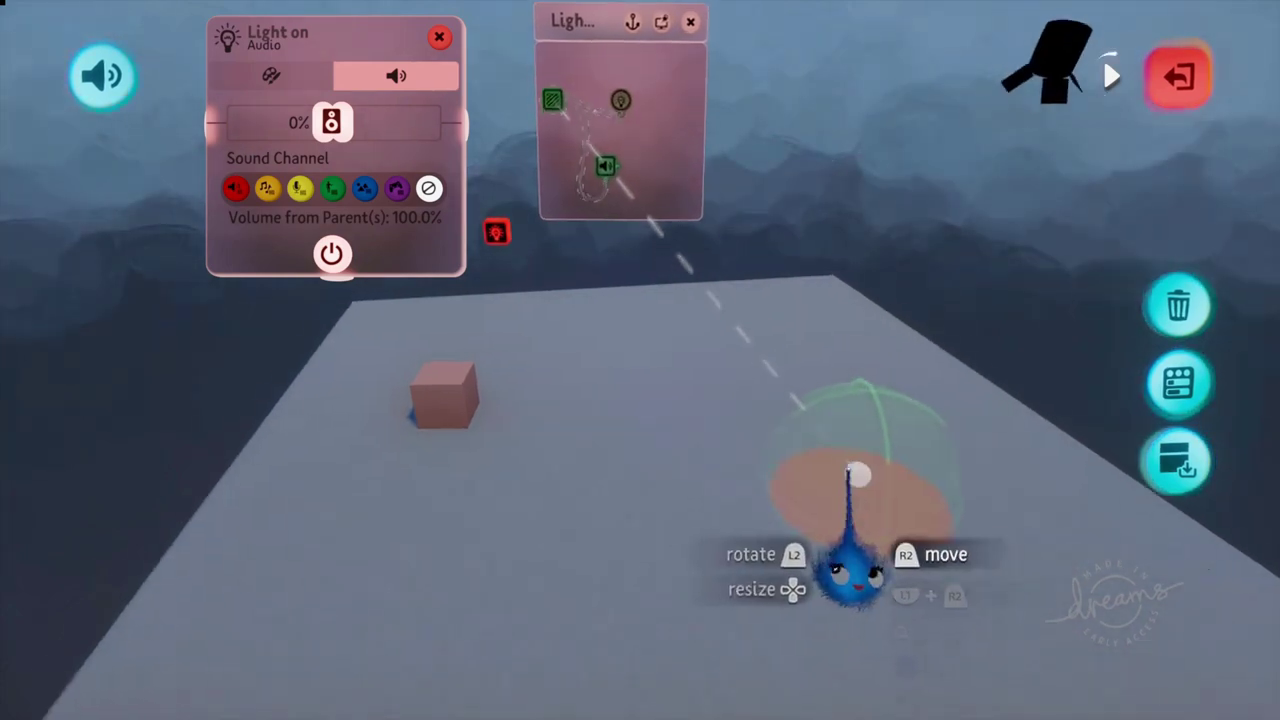
pyautogui.click(790, 507)
# Step: Test the trigger zone by moving into and out of the red circle, and check which things it is set to detect
pyautogui.scroll(-5, 786, 530)
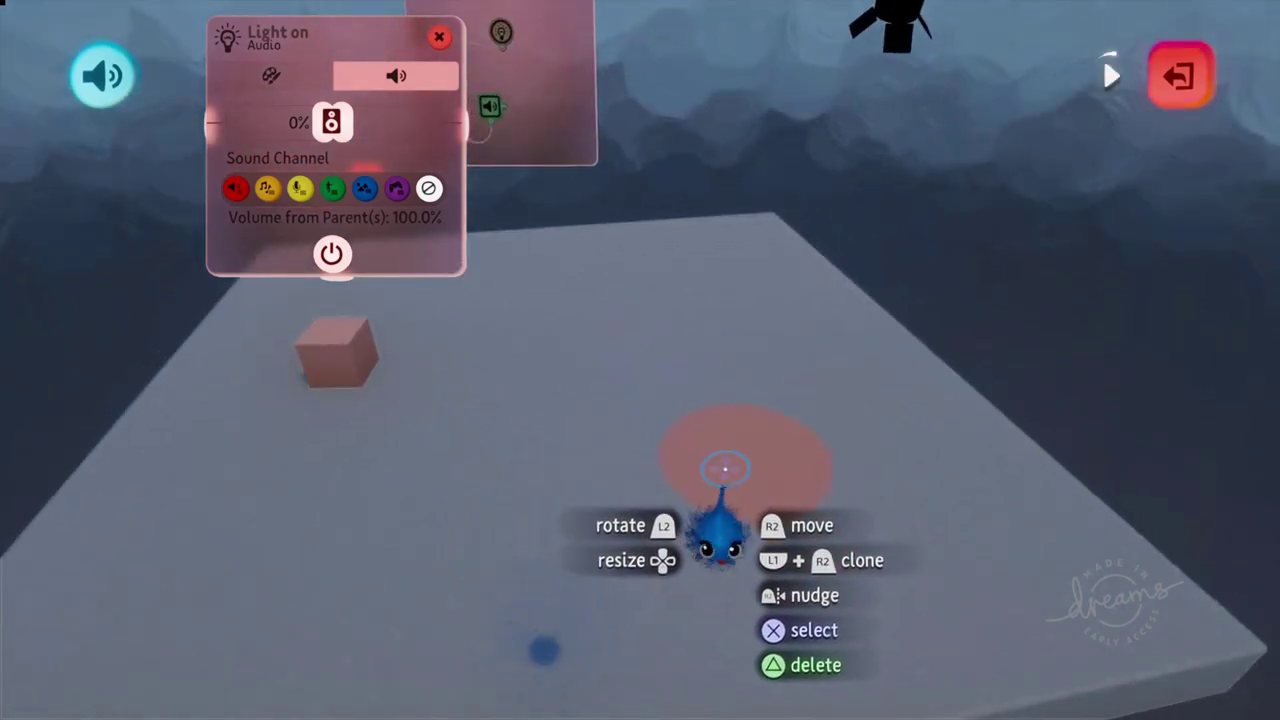
pyautogui.scroll(5, 762, 490)
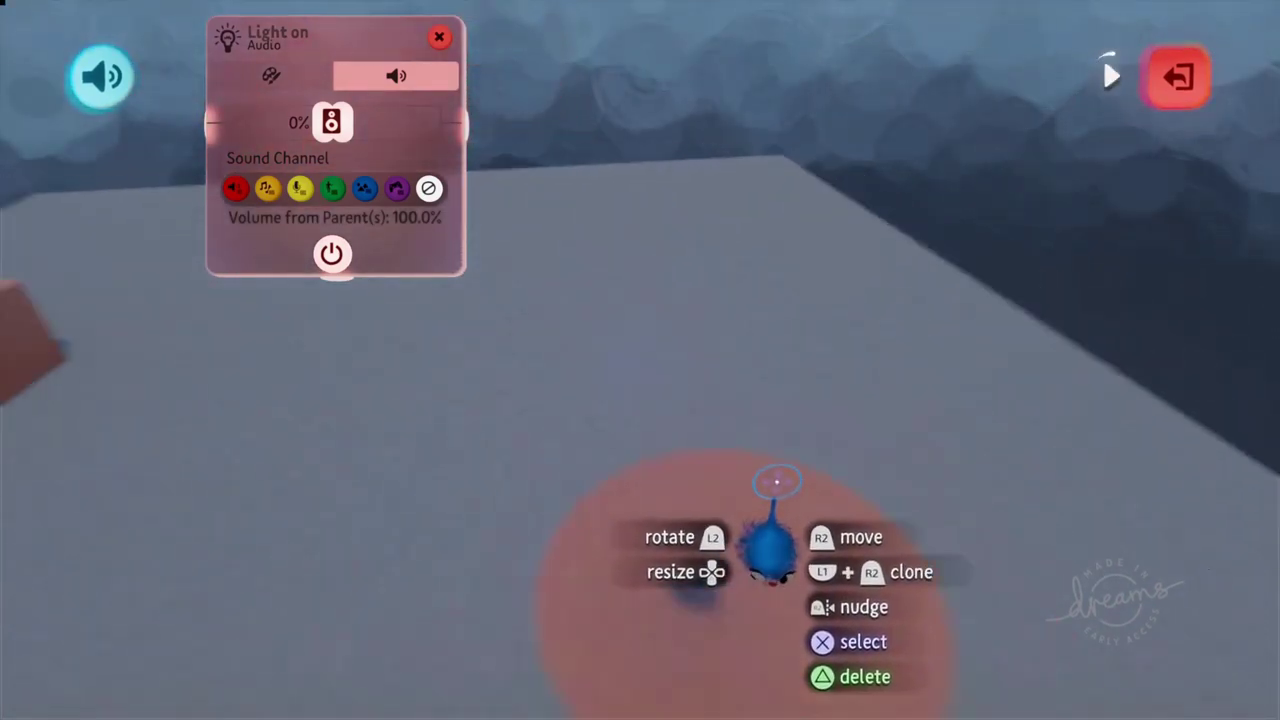
pyautogui.scroll(-5, 777, 482)
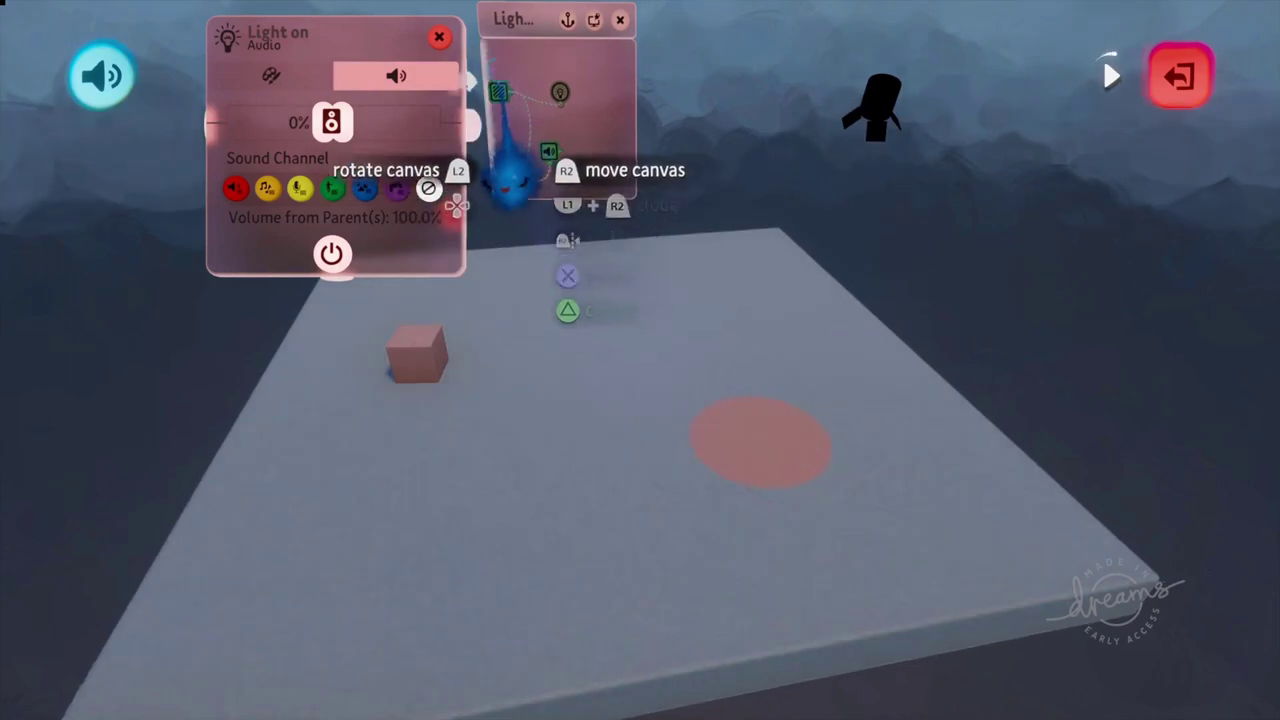
pyautogui.click(512, 198)
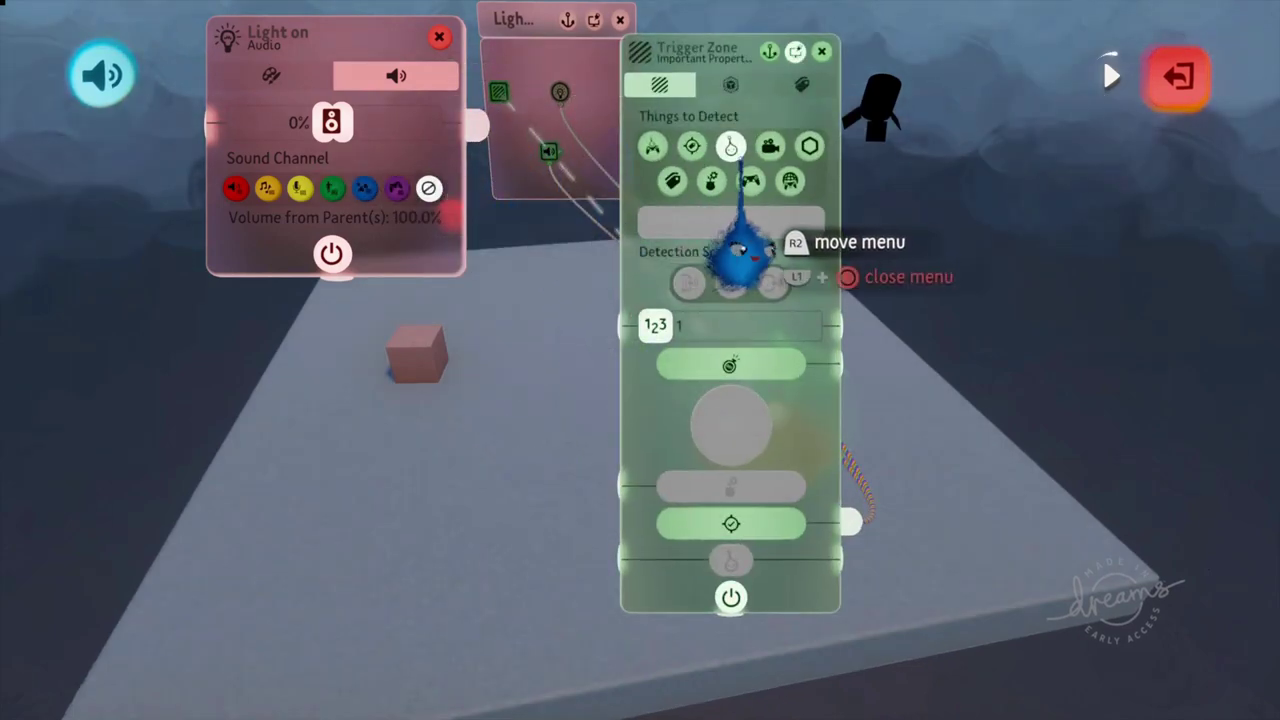
pyautogui.click(821, 53)
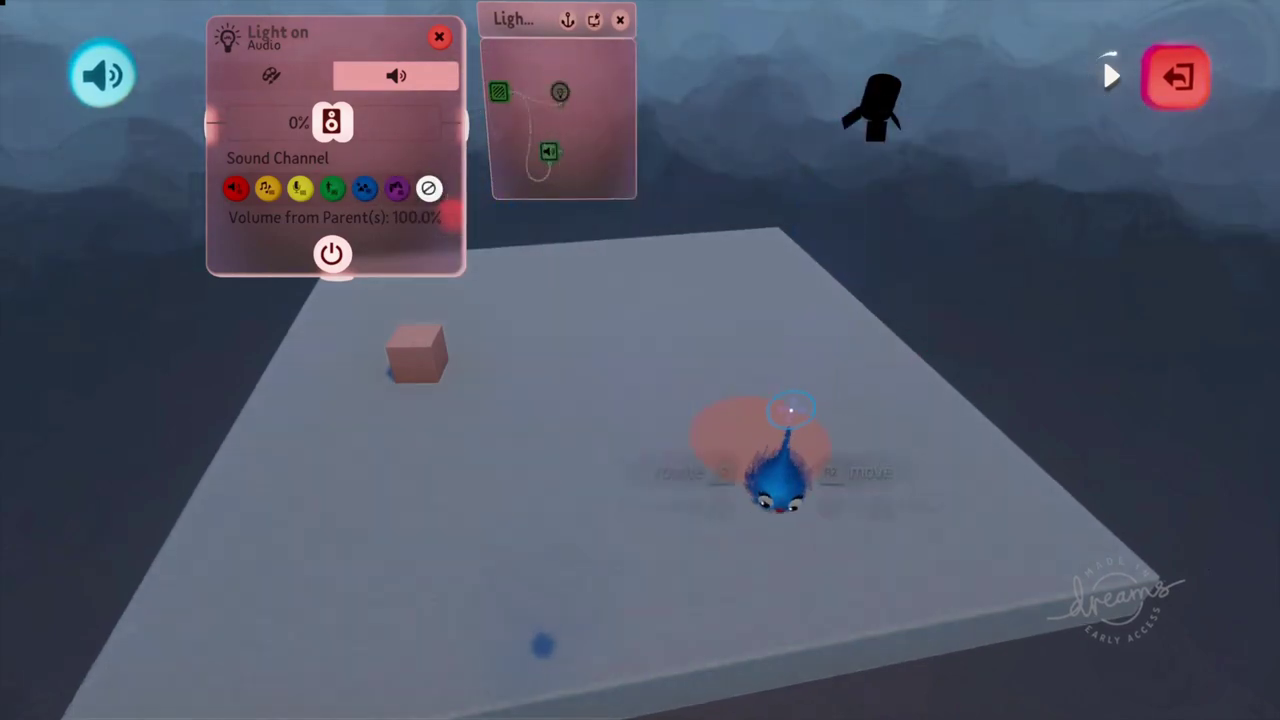
# Step: Reselect the trigger zone and shift its detection sphere so that it is centred over the red circle
pyautogui.click(504, 95)
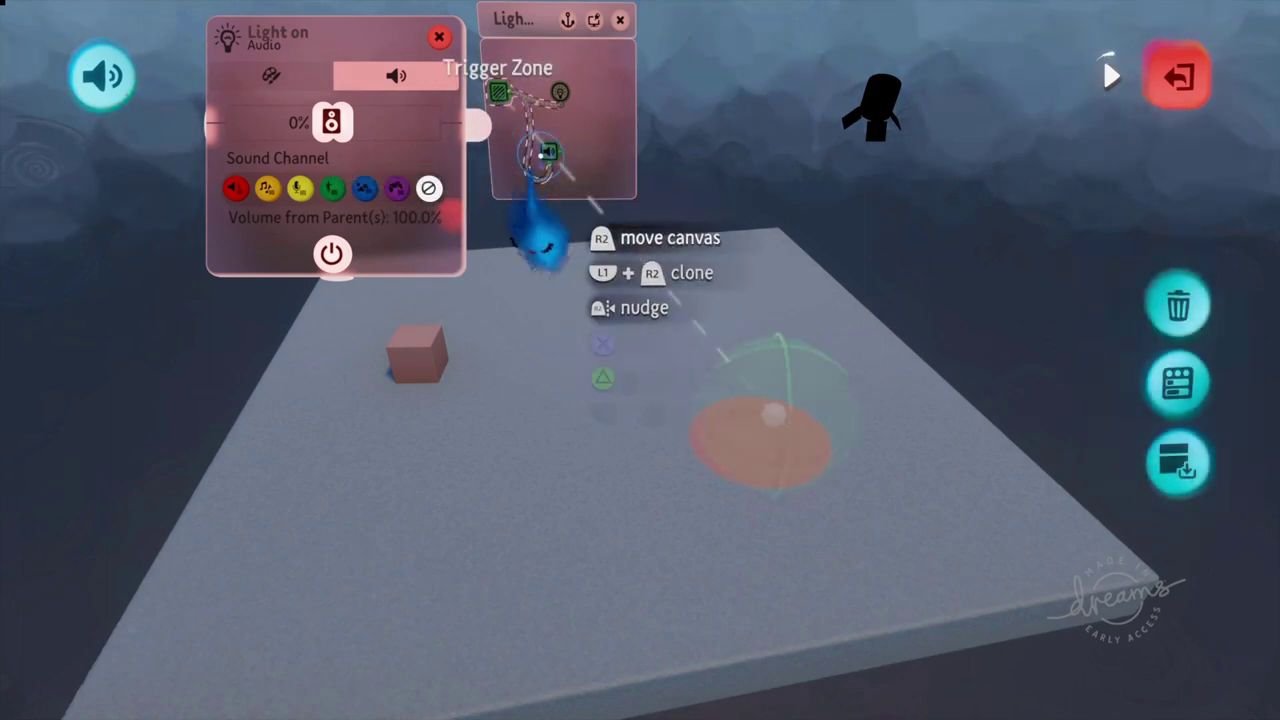
pyautogui.moveTo(543, 160); pyautogui.dragTo(578, 494, button='middle')
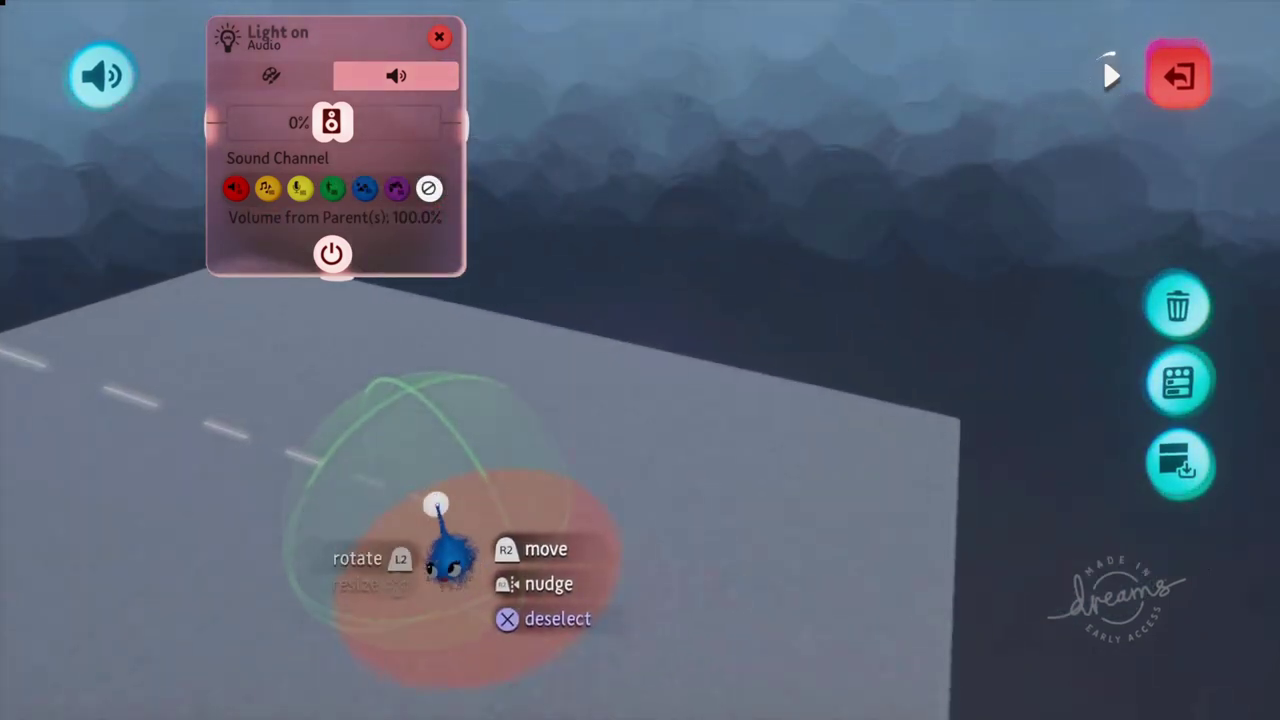
pyautogui.moveTo(436, 505); pyautogui.dragTo(484, 477)
# Step: Test the repositioned trigger zone by moving into and out of its detection sphere several times
pyautogui.scroll(4, 492, 517)
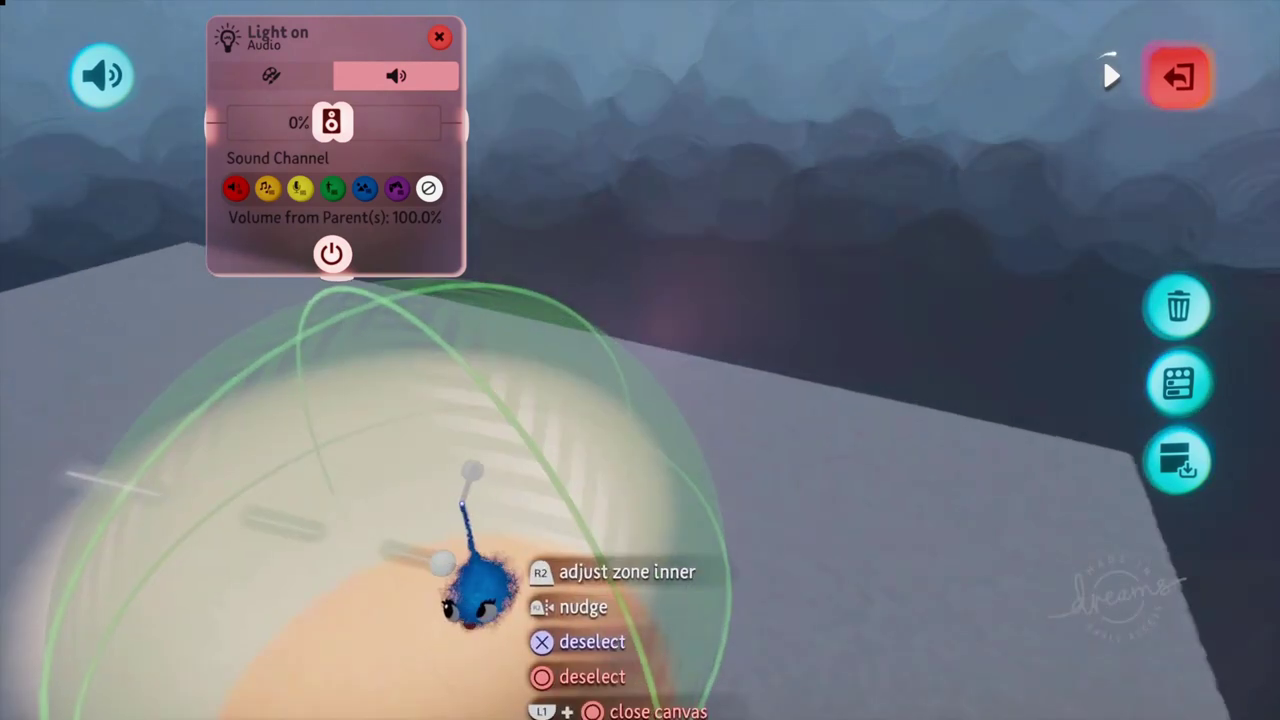
pyautogui.scroll(-5, 462, 502)
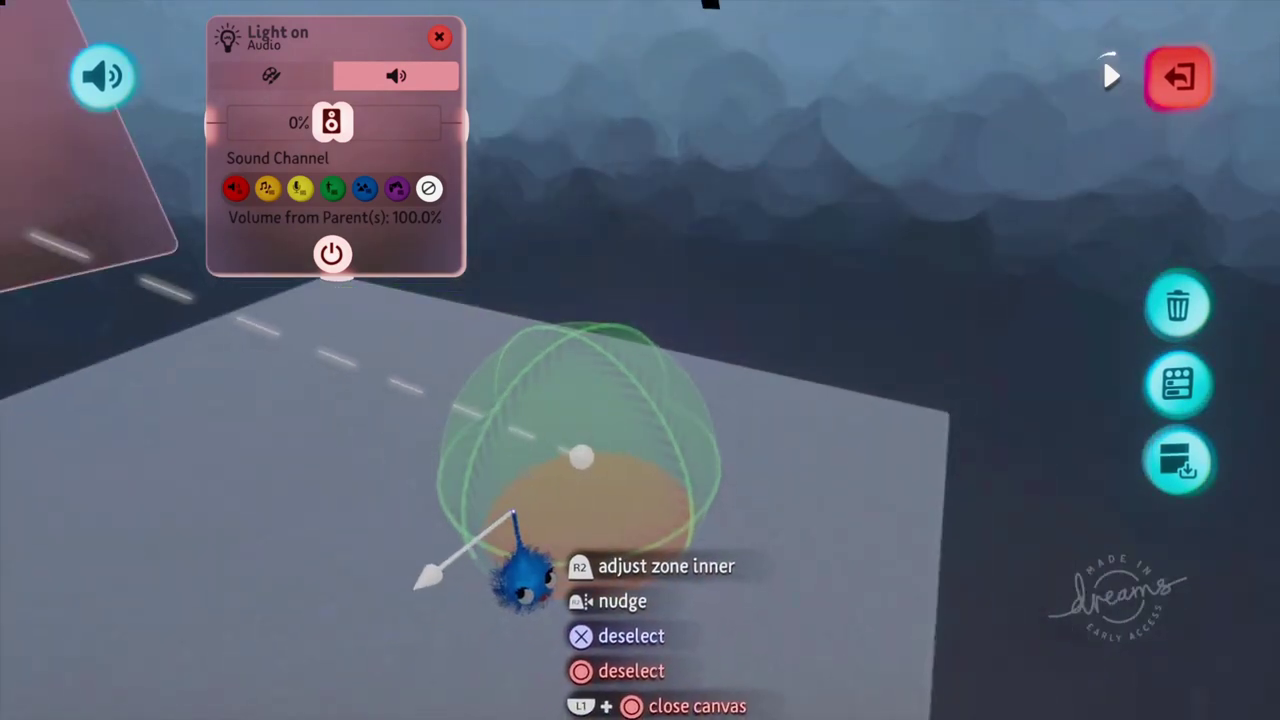
pyautogui.scroll(3, 518, 514)
pyautogui.scroll(4, 523, 487)
pyautogui.scroll(-6, 506, 502)
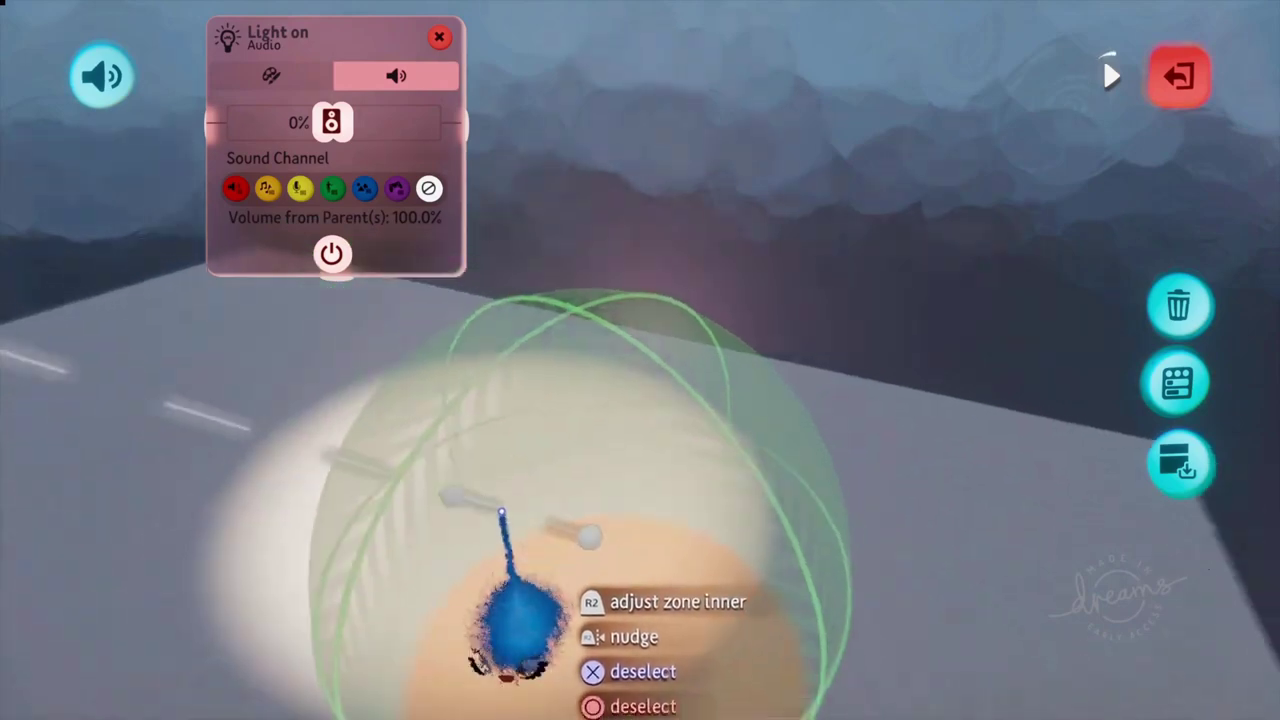
pyautogui.scroll(3, 514, 522)
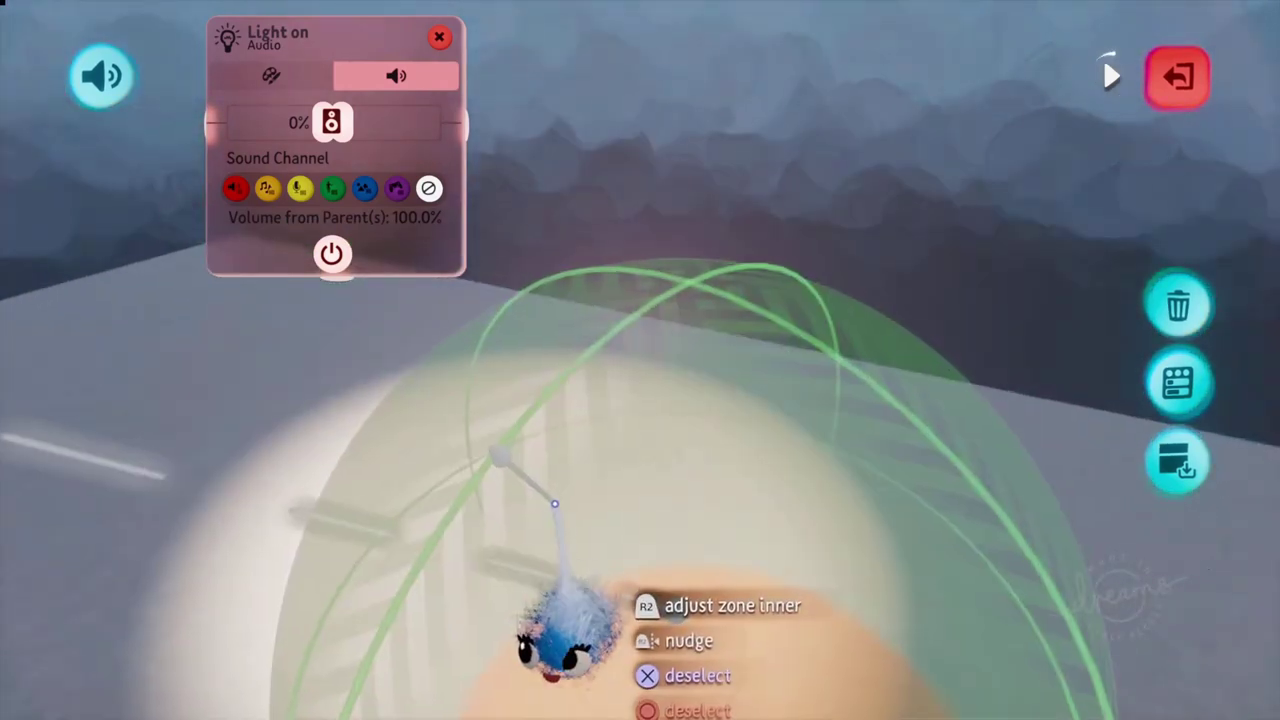
pyautogui.scroll(-6, 543, 474)
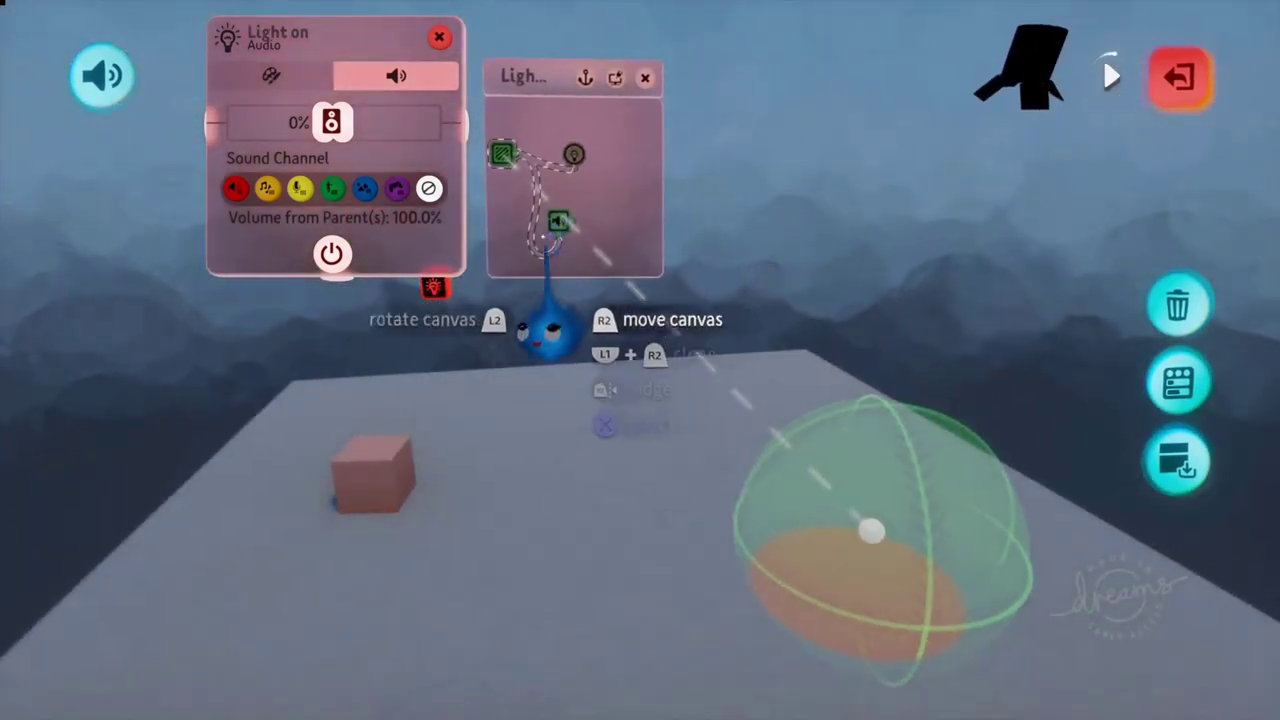
# Step: Test the siren in the red circle with the microchip's volume at 100%, and return the volume to 0%
pyautogui.press('Escape')
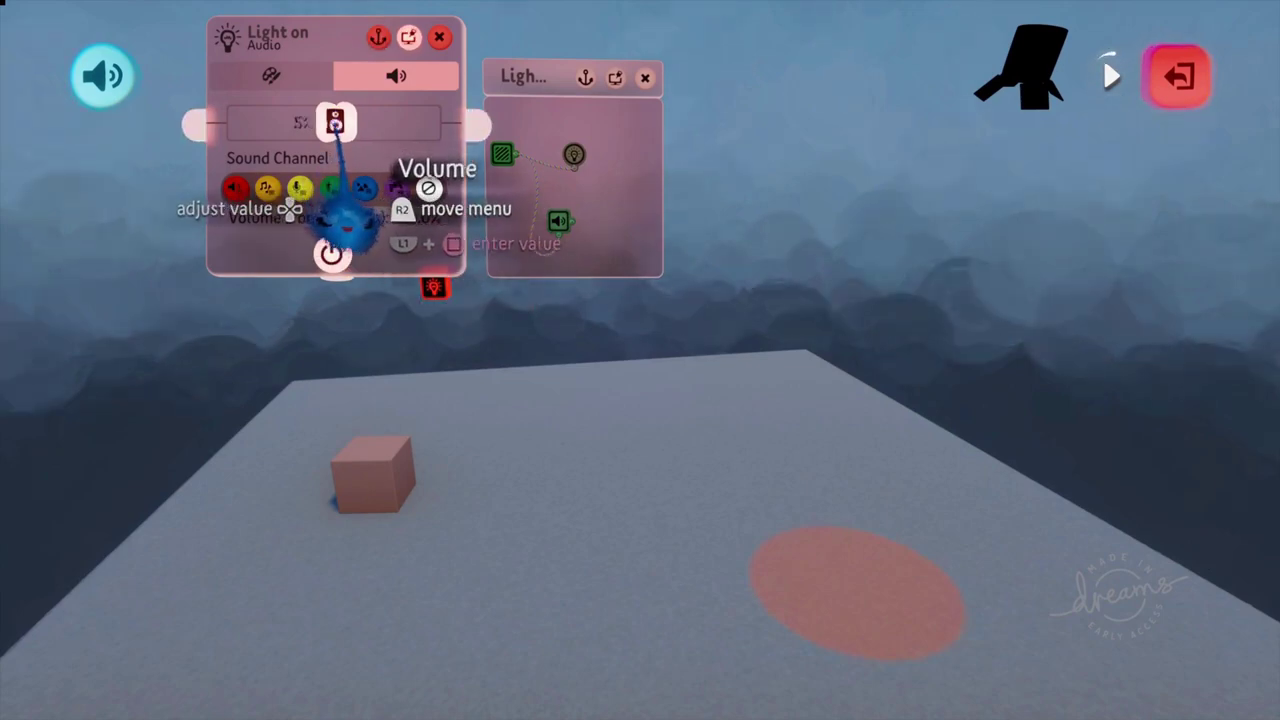
pyautogui.scroll(5, 726, 503)
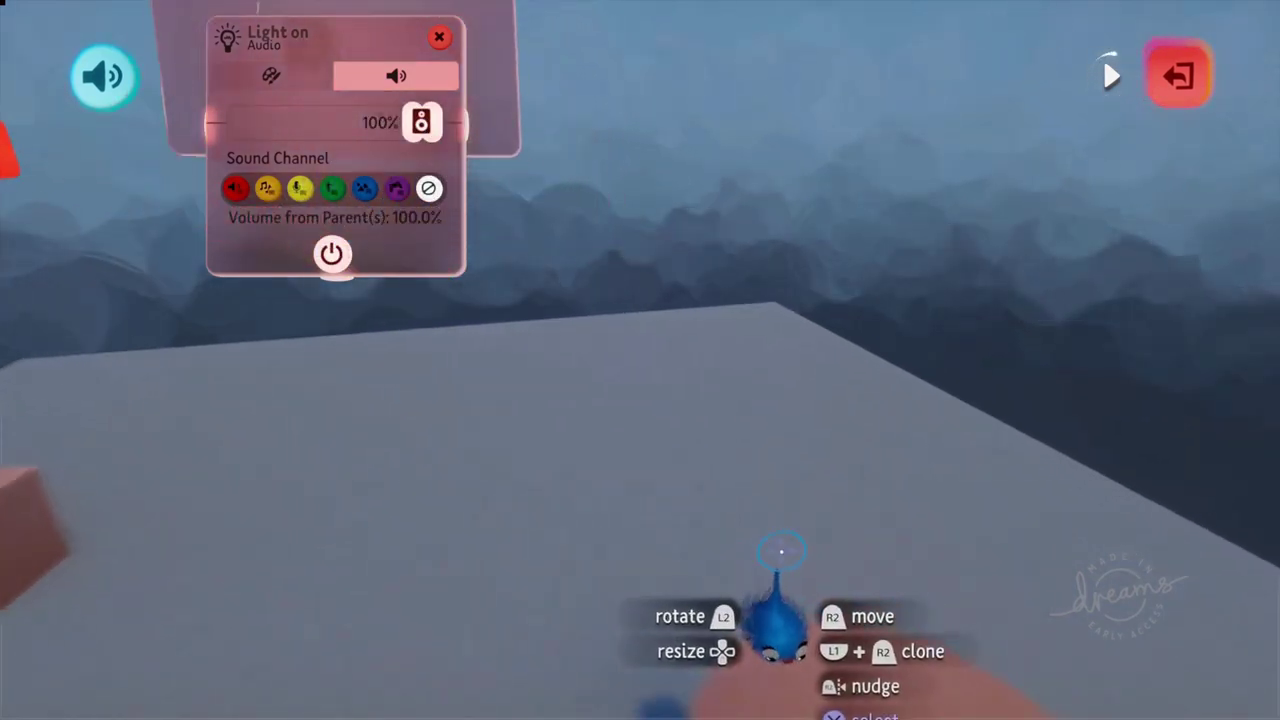
pyautogui.scroll(-5, 785, 567)
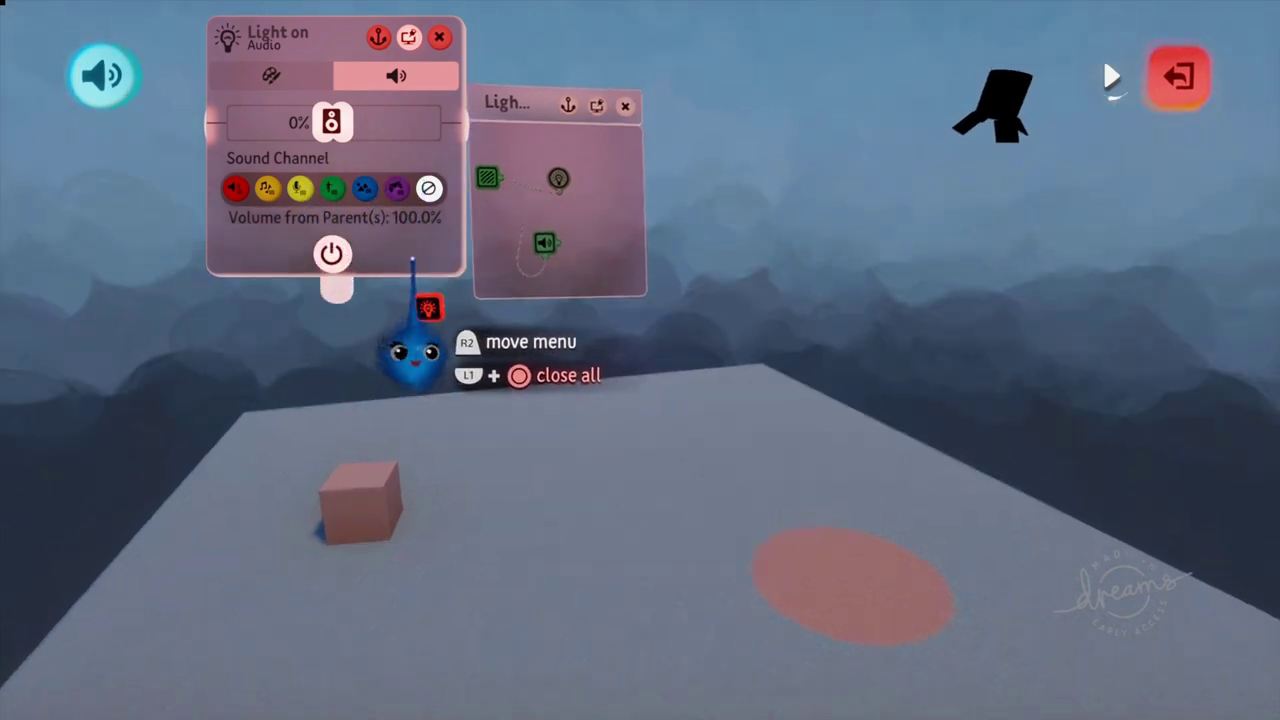
# Step: Move the microchip's settings menu clear of its canvas, and check the volume settings of the Police Siren Slow Loop
pyautogui.moveTo(412, 262); pyautogui.dragTo(340, 287)
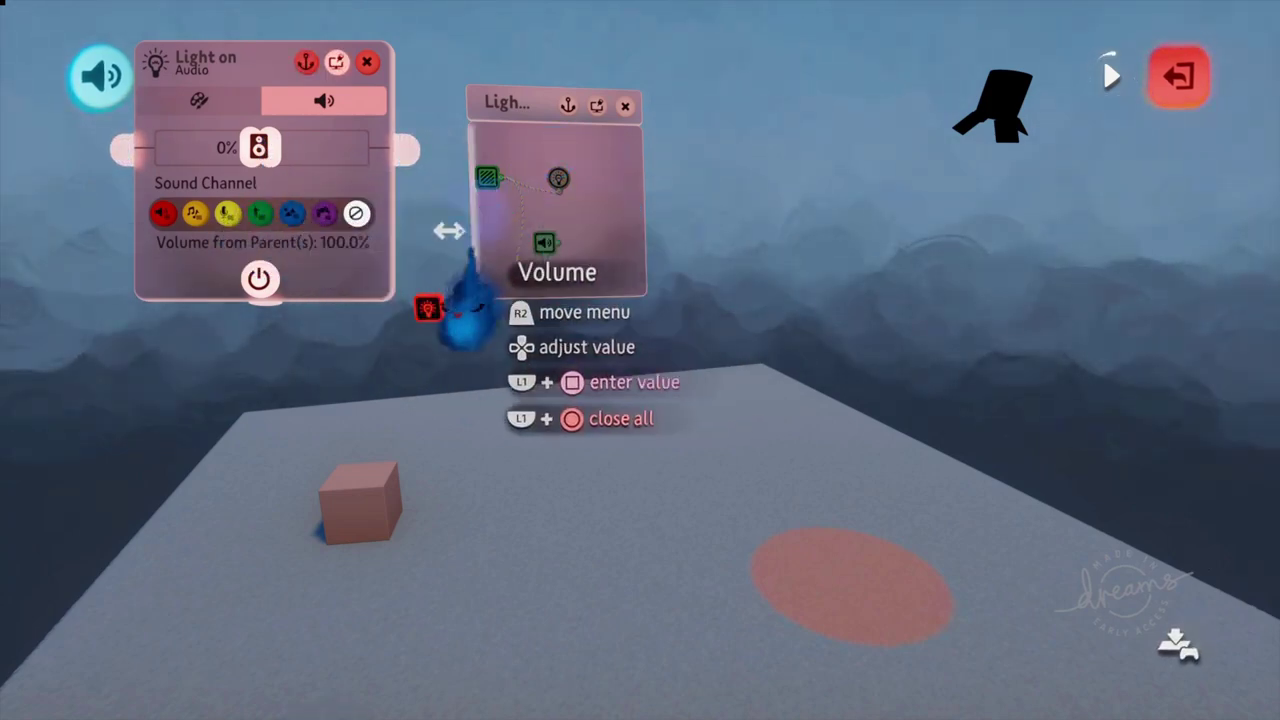
pyautogui.click(541, 245)
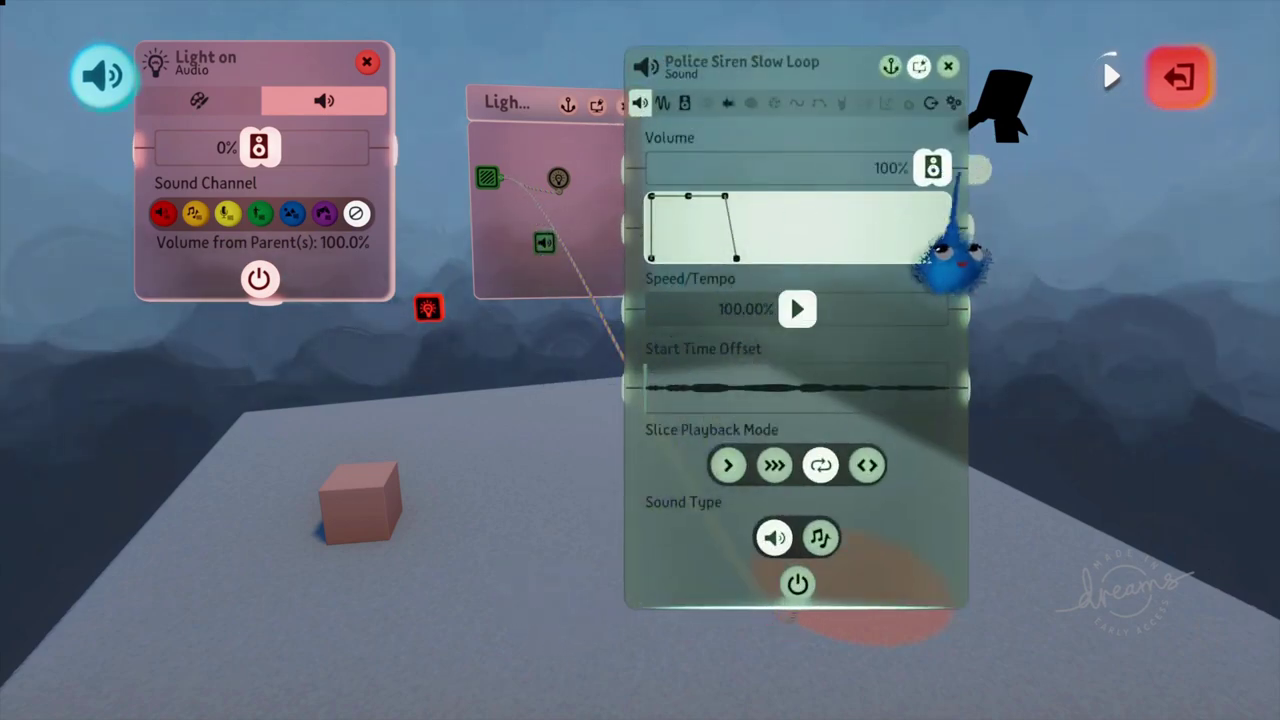
pyautogui.click(948, 66)
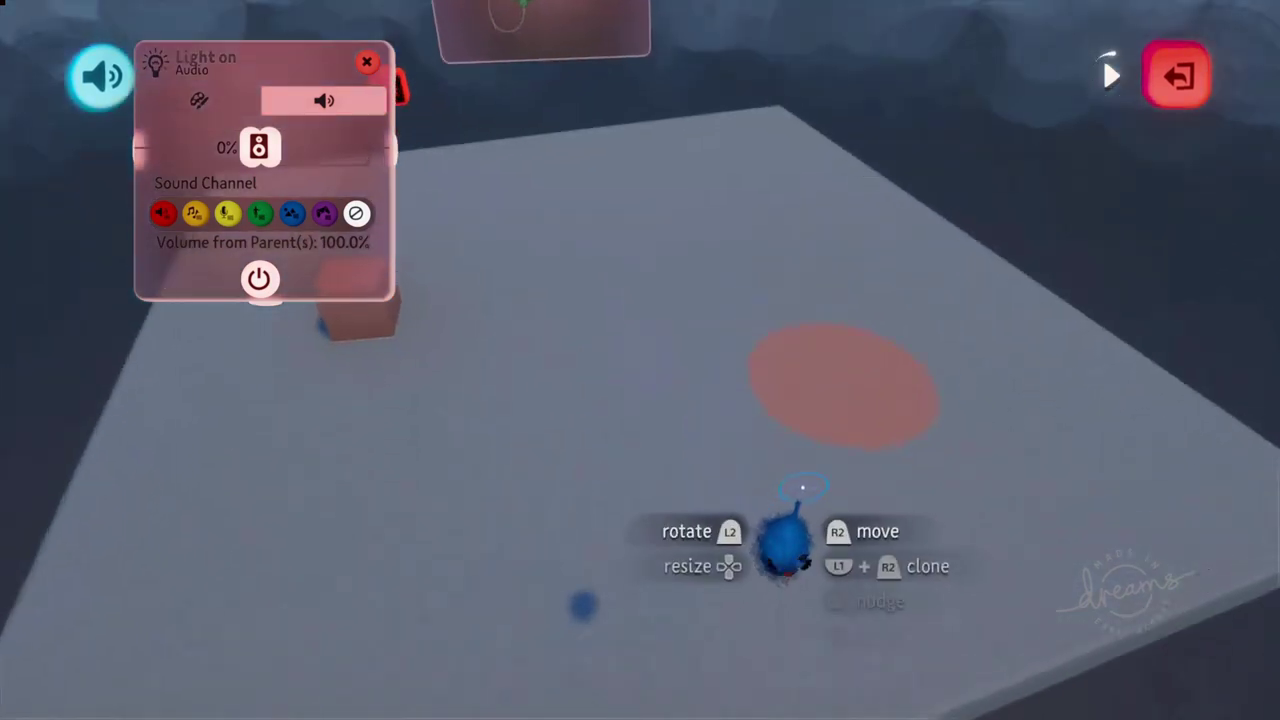
# Step: Move into and out of the red circle again to test the light and siren with the microchip's volume at 0%
pyautogui.scroll(10, 803, 491)
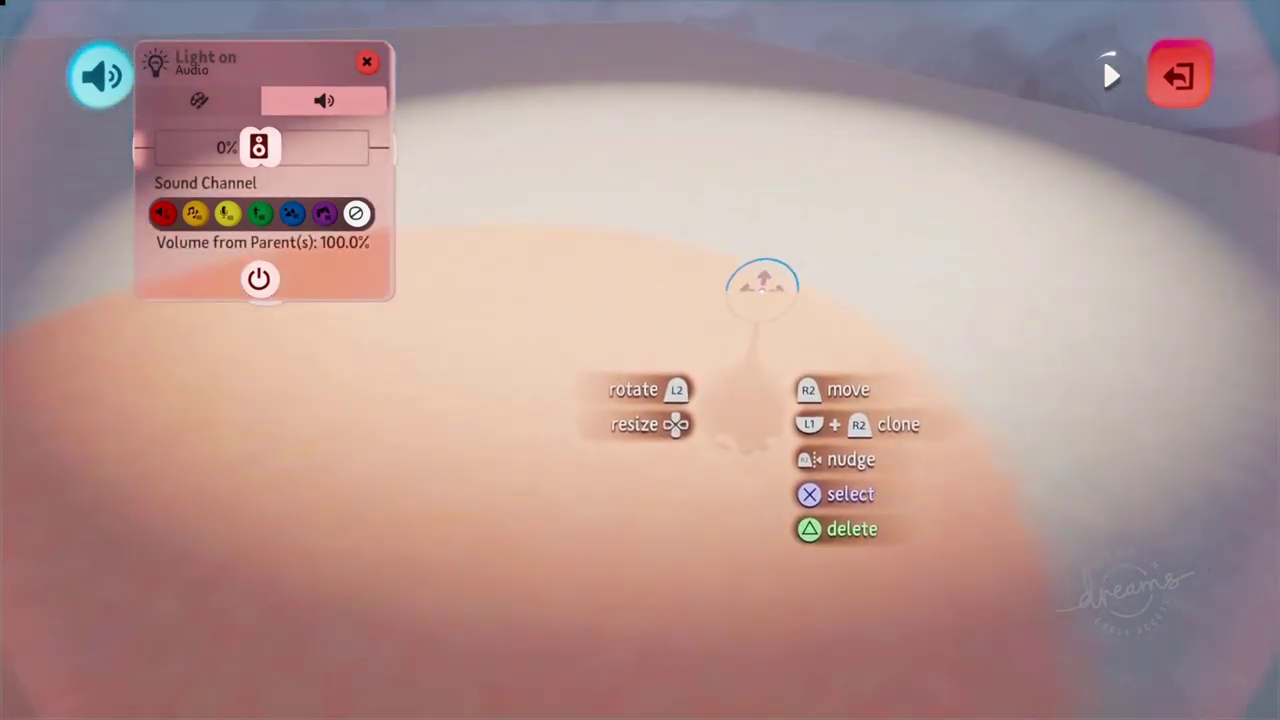
pyautogui.scroll(-10, 762, 287)
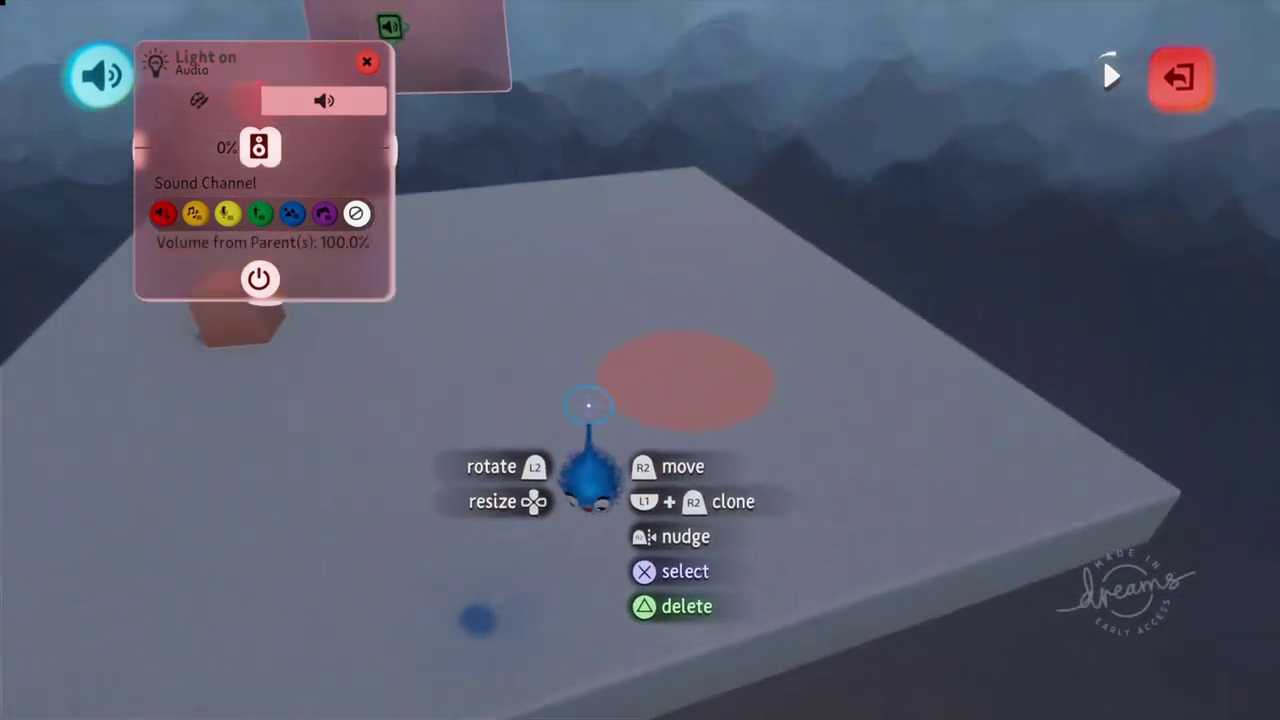
pyautogui.moveTo(588, 405); pyautogui.dragTo(590, 430, button='middle')
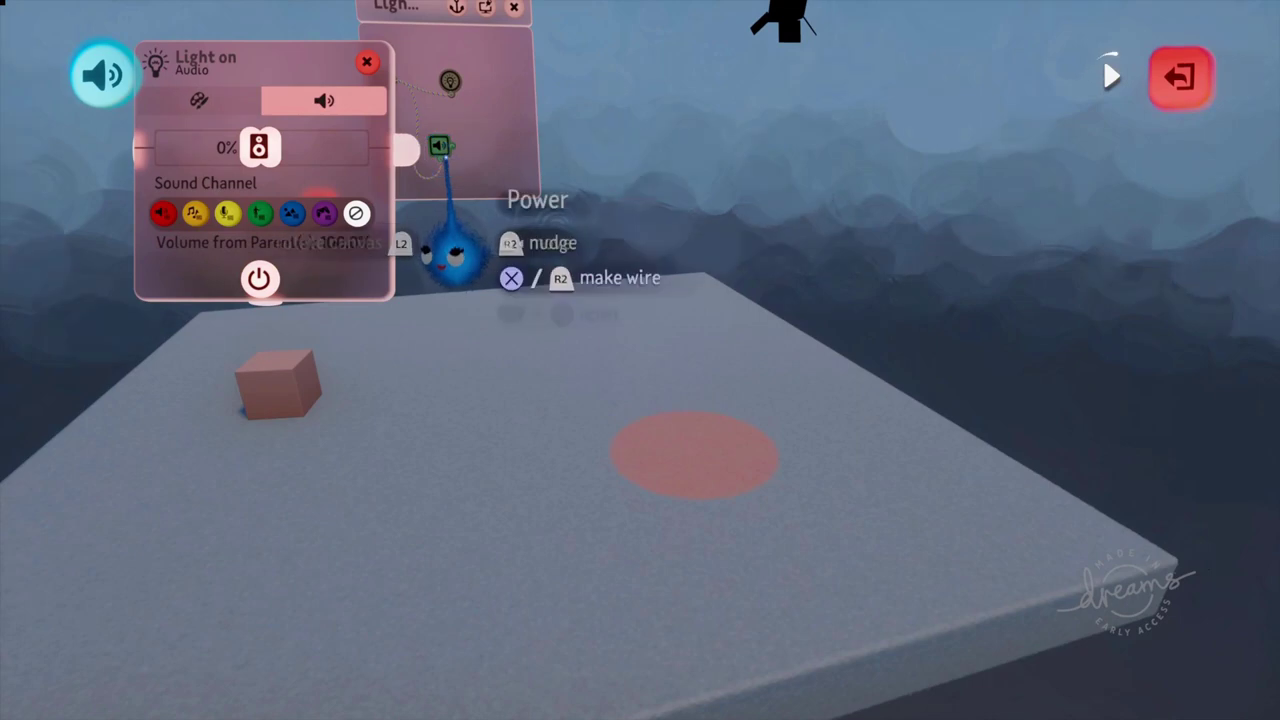
pyautogui.scroll(8, 600, 490)
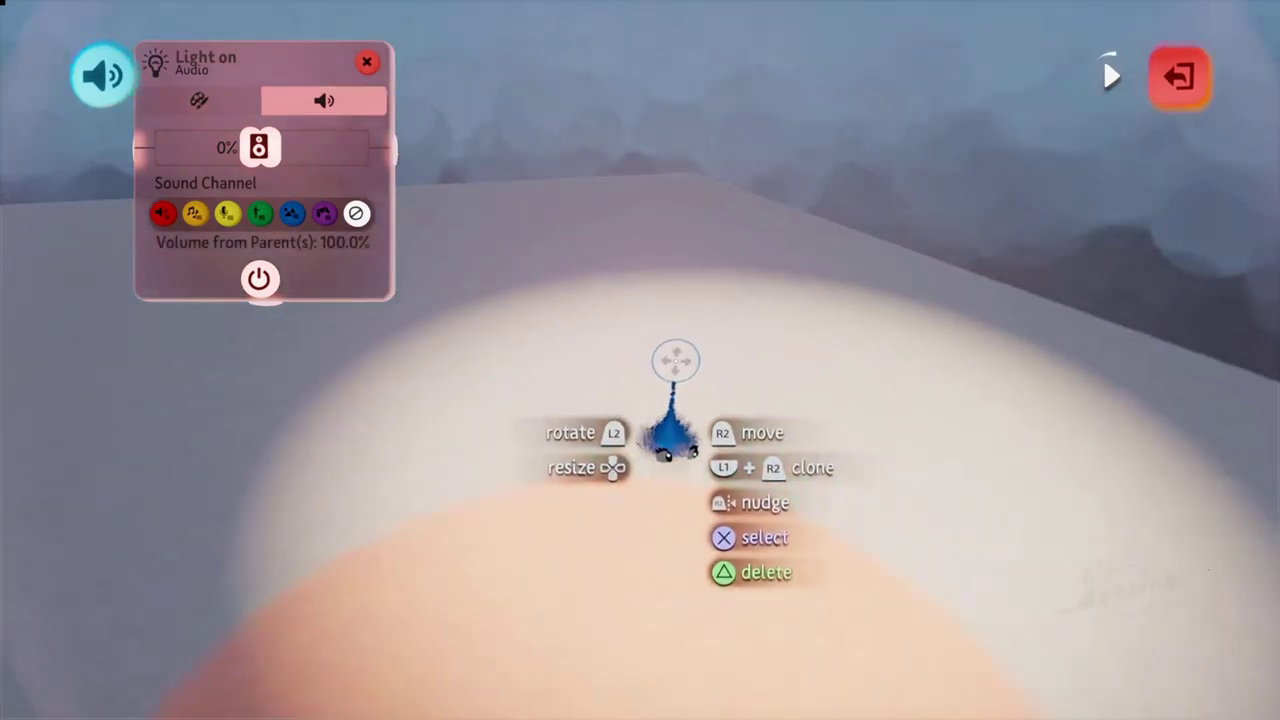
# Step: Raise the microchip's volume to 100% and move toward and away from the red circle to test the siren again
pyautogui.scroll(-8, 673, 390)
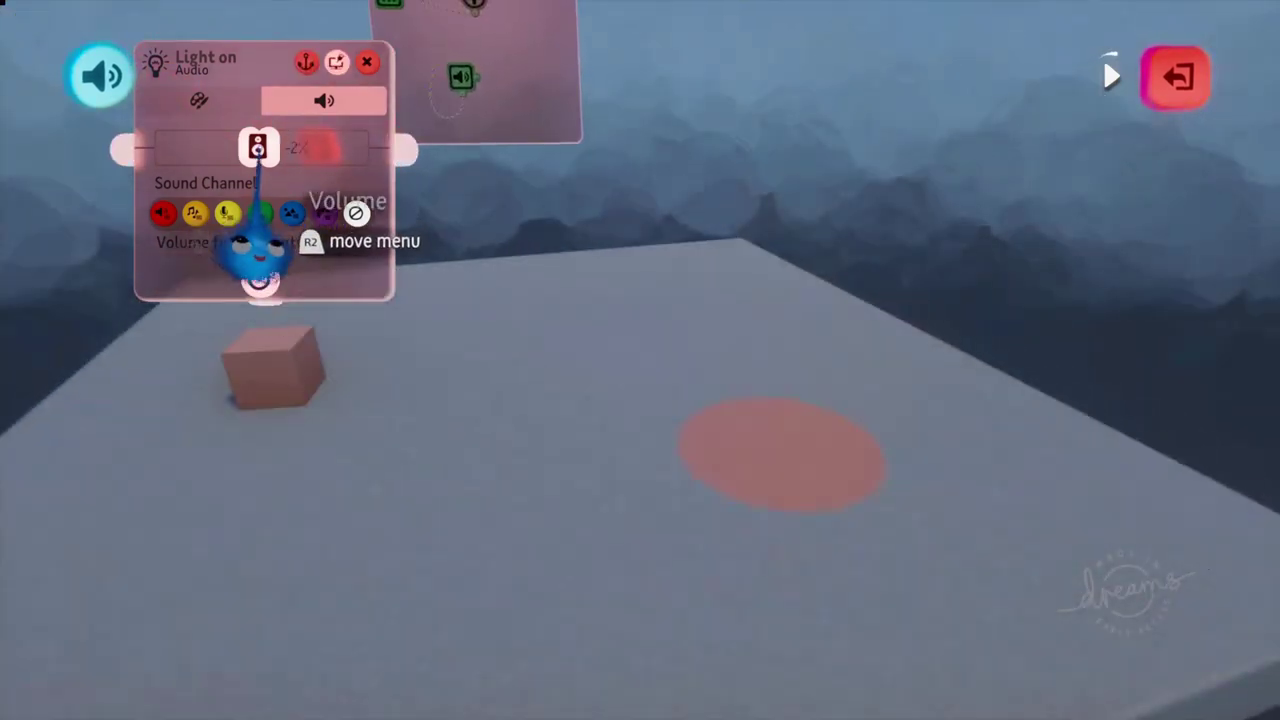
pyautogui.scroll(8, 674, 420)
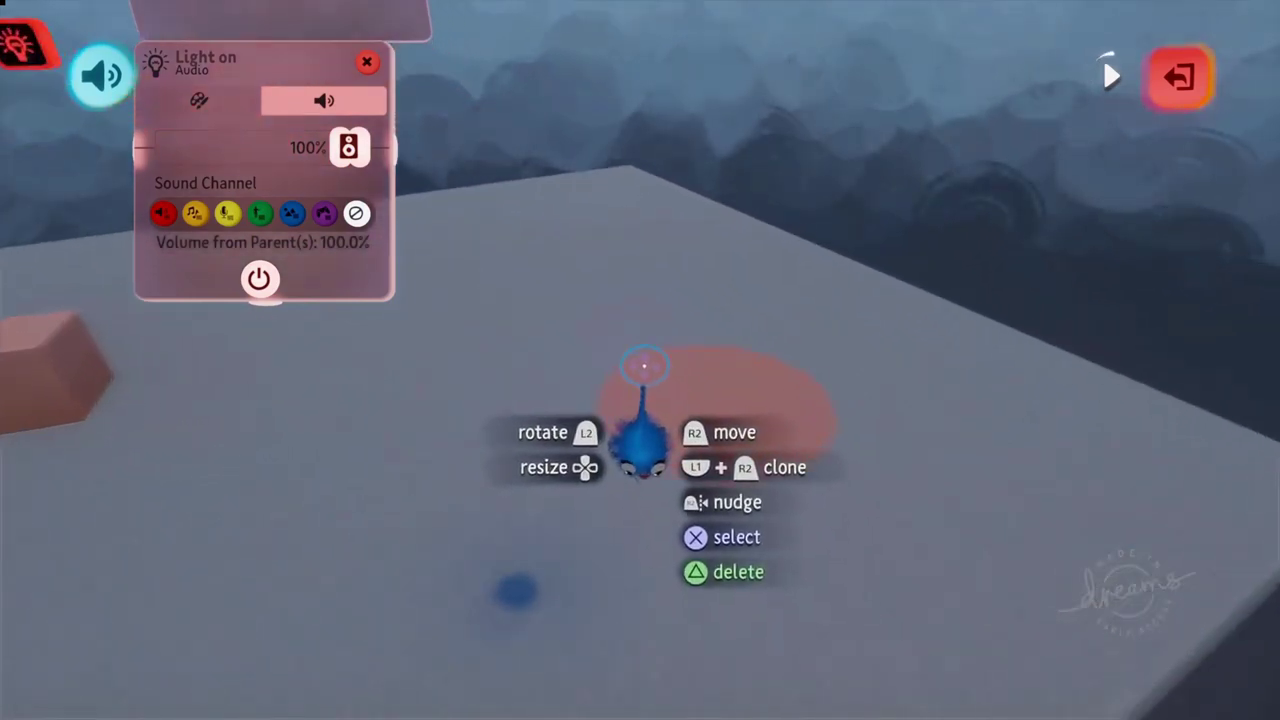
pyautogui.scroll(2, 624, 320)
pyautogui.scroll(-8, 580, 294)
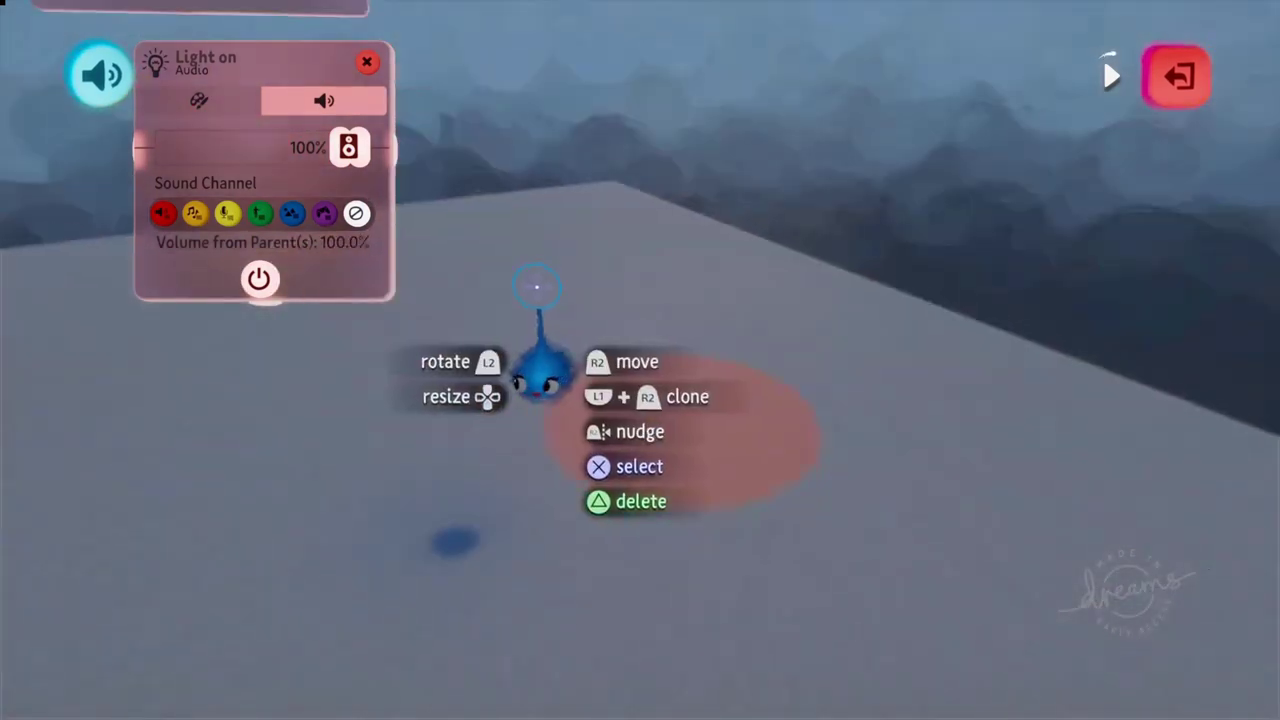
# Step: Set the microchip's volume back to 0% and pull back to show its canvas, the cube and the red circle
pyautogui.moveTo(291, 137); pyautogui.dragTo(323, 210, button='middle')
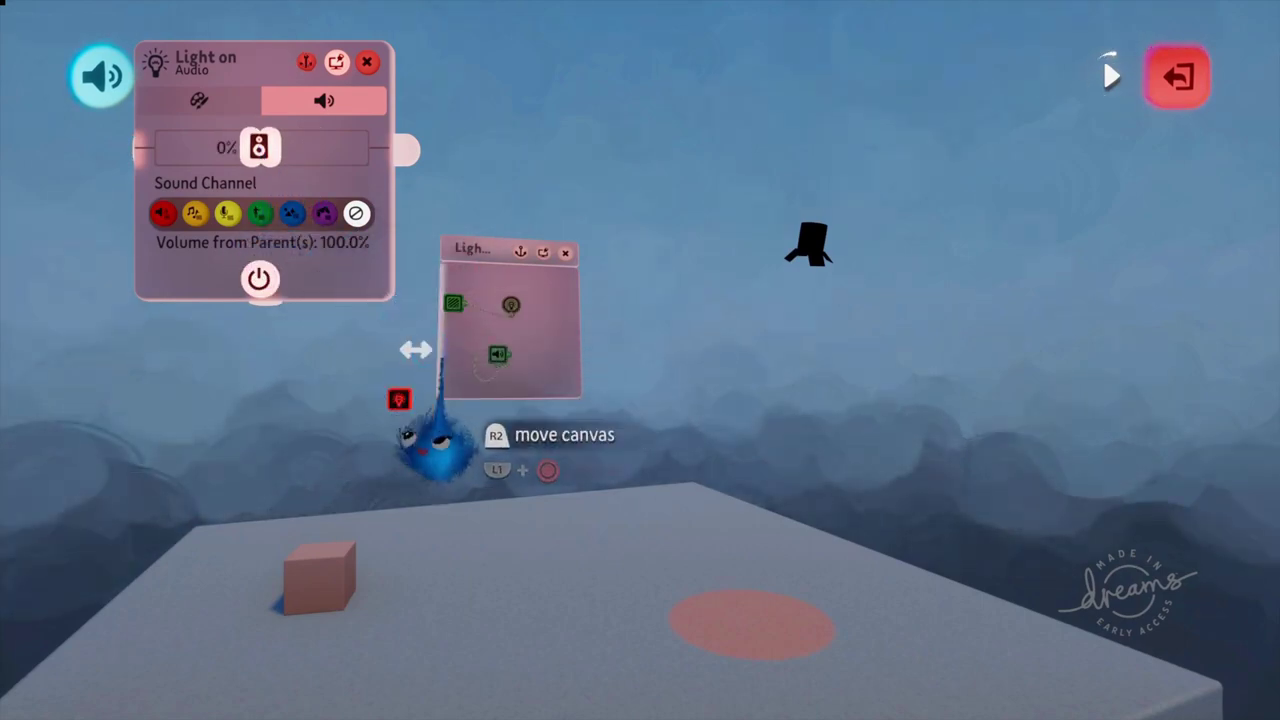
pyautogui.scroll(2, 503, 332)
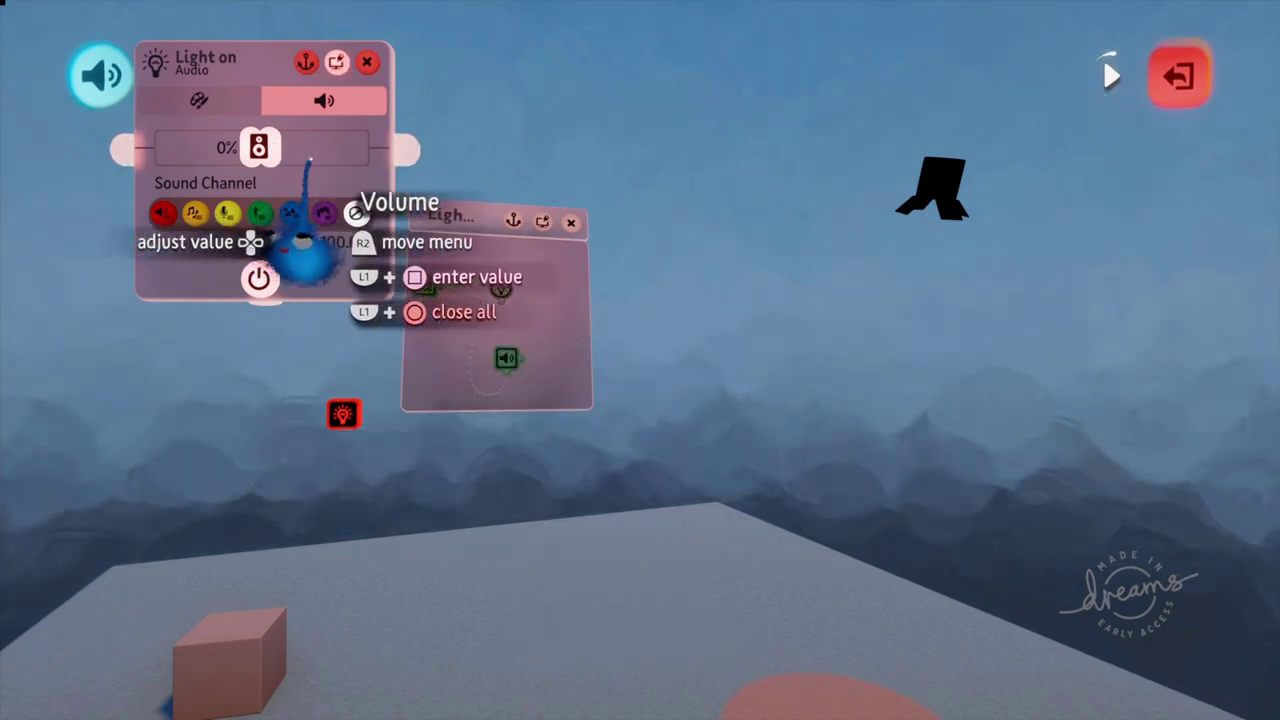
pyautogui.scroll(-5, 394, 343)
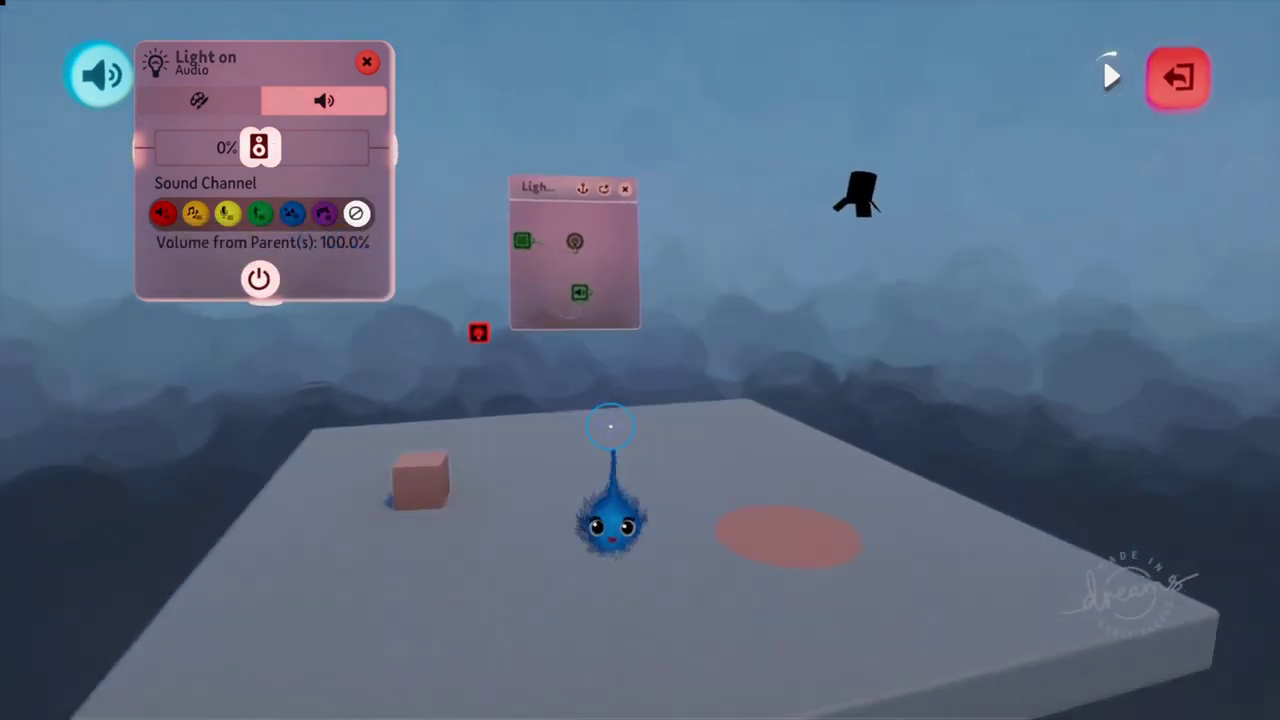